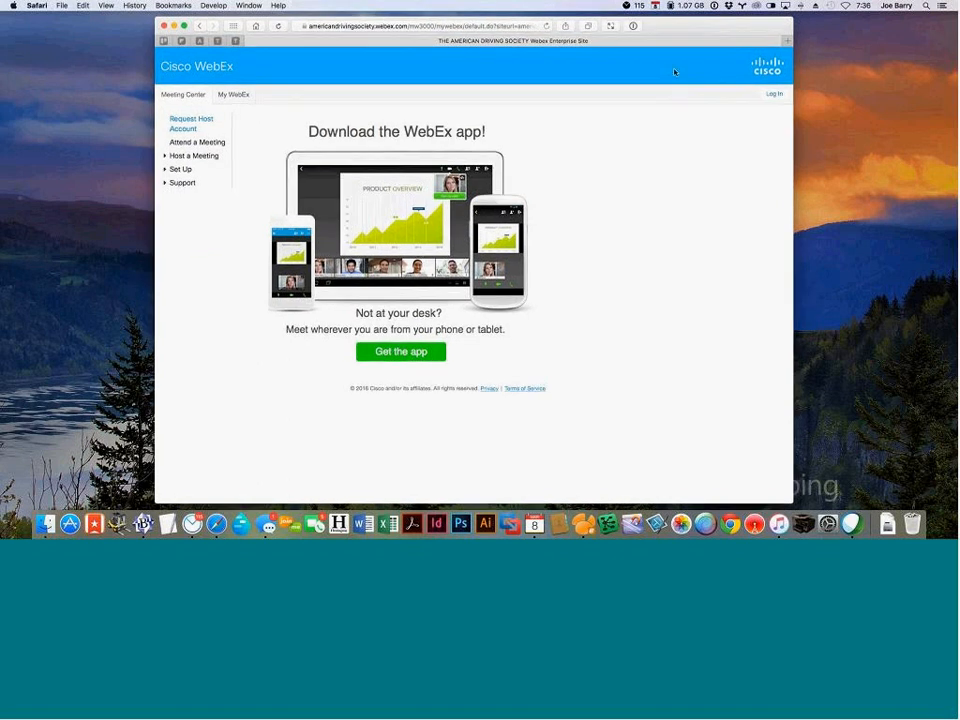
Open the ADS Organizers Omnibus Portal in the browser and enlarge the window to fill the screen
{"action": "left_click", "coordinate": [240, 40]}
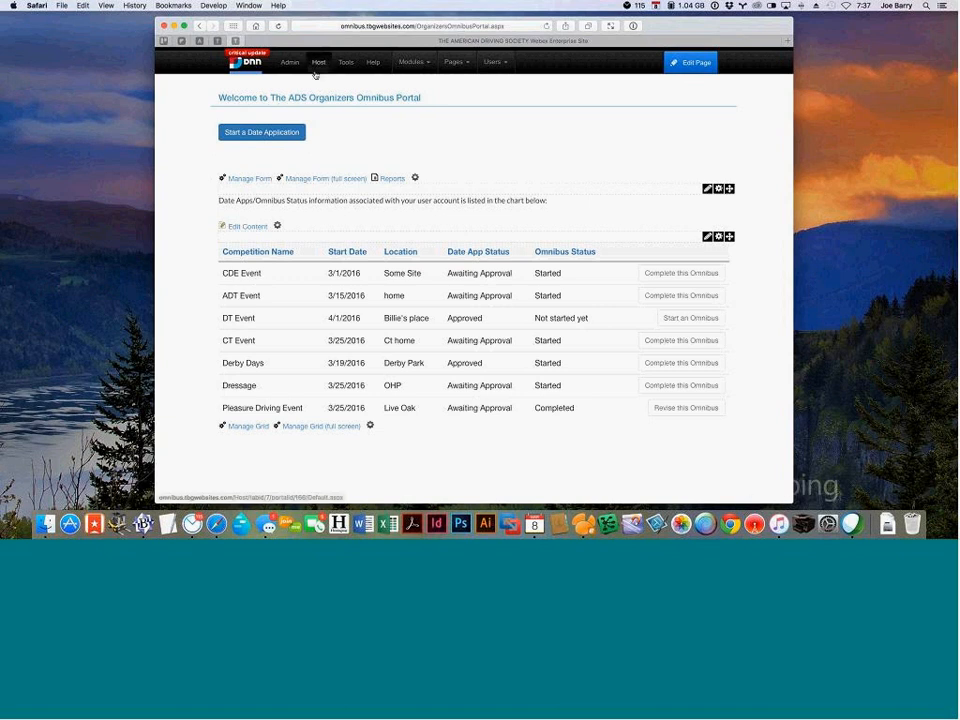
{"action": "mouse_move", "coordinate": [316, 72]}
{"action": "key", "text": "alt+super+f"}
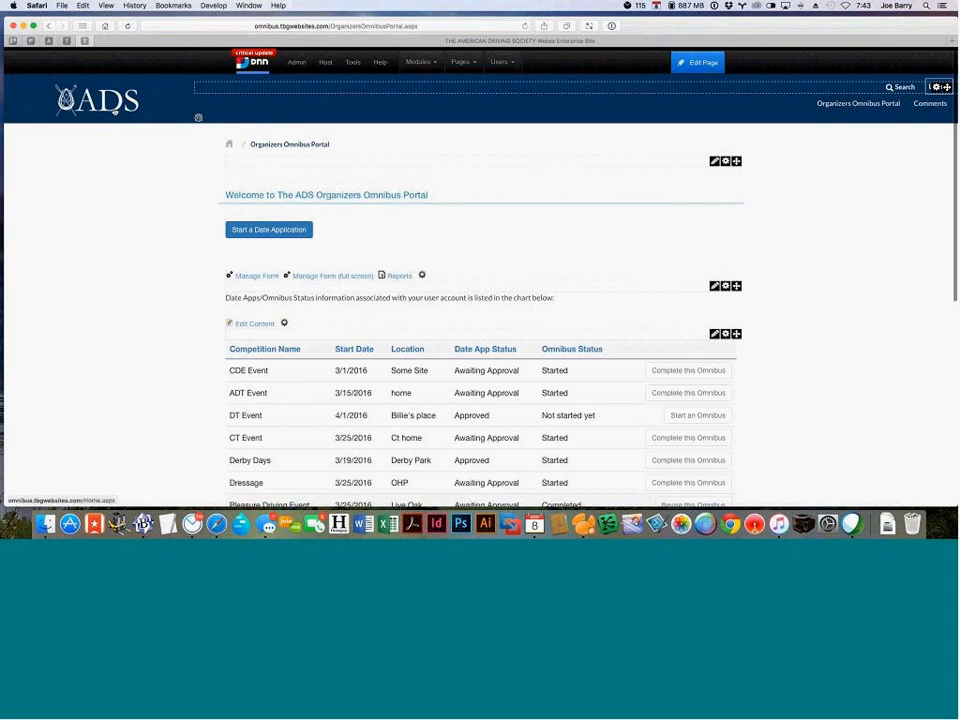
View the site's home page with its login form, and return to the Organizers Omnibus Portal's full competition list
{"action": "left_click", "coordinate": [115, 112]}
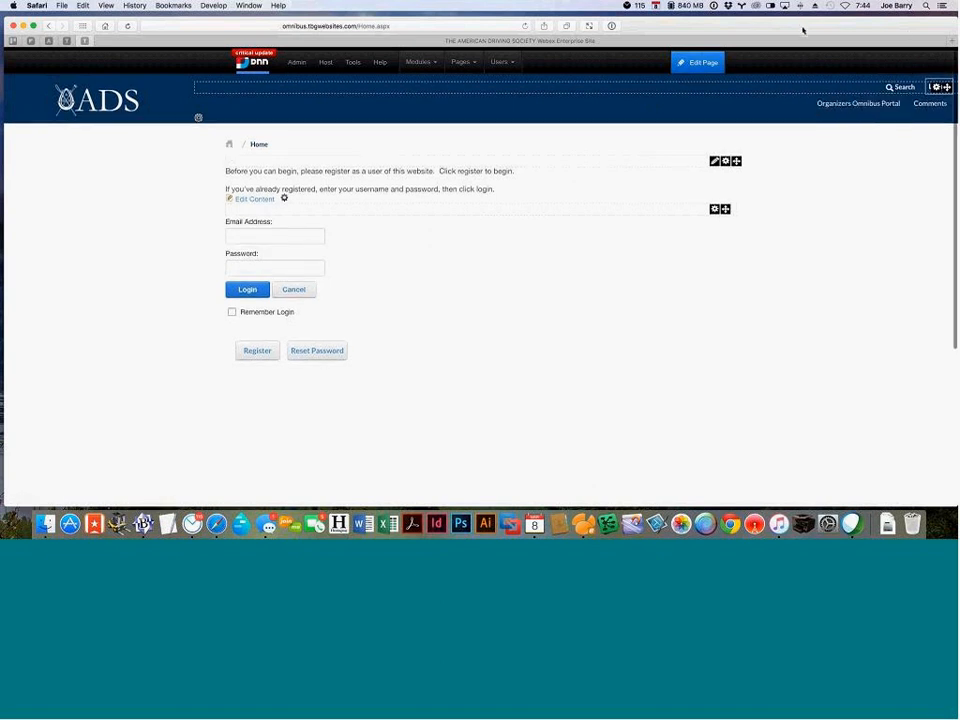
{"action": "left_click", "coordinate": [875, 107]}
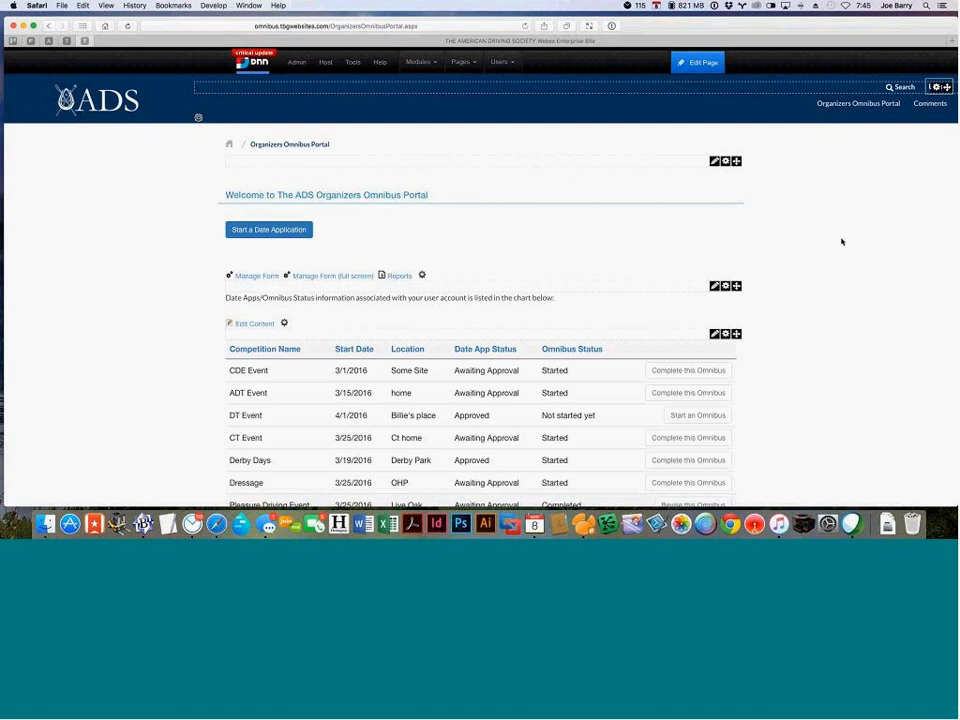
{"action": "scroll", "coordinate": [462, 440], "scroll_direction": "down", "scroll_amount": 3}
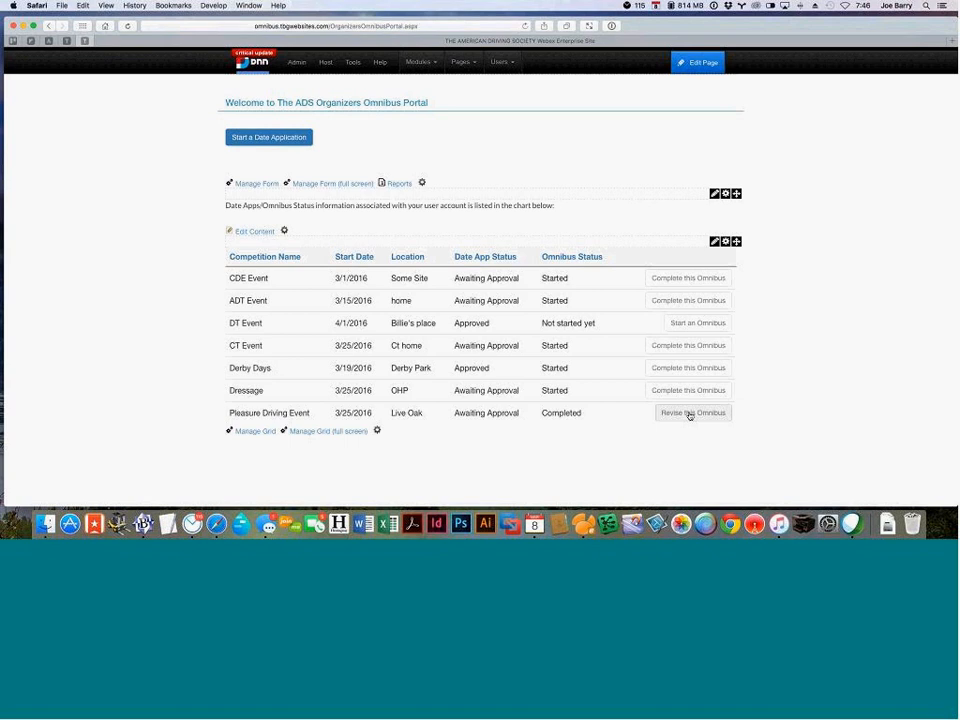
Start a new date application and indicate that there are additional organizers
{"action": "left_click", "coordinate": [269, 139]}
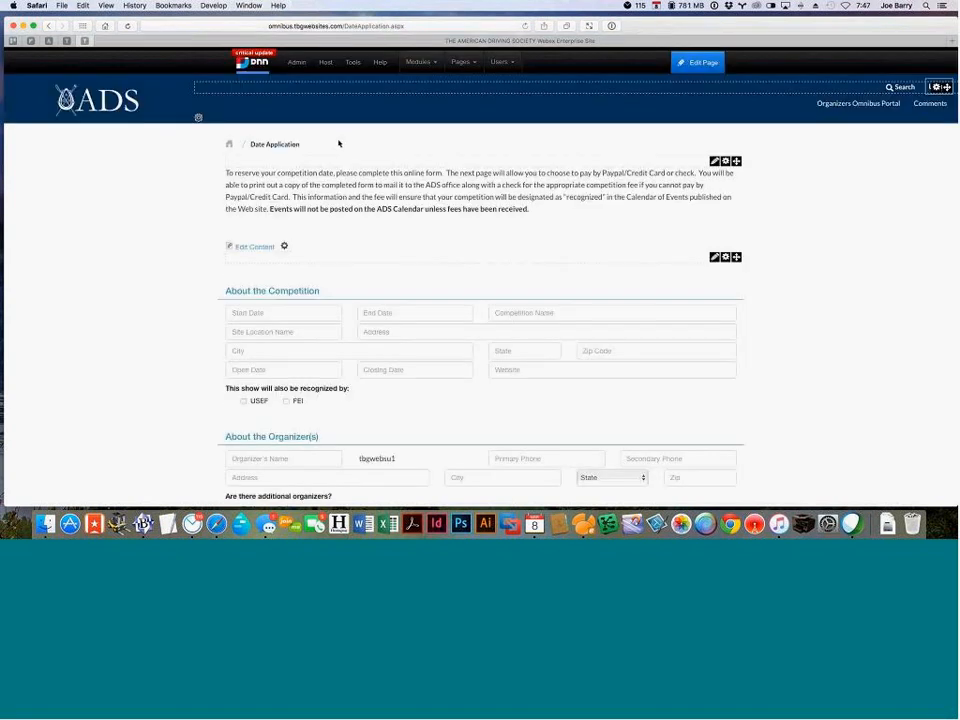
{"action": "scroll", "coordinate": [236, 229], "scroll_direction": "down", "scroll_amount": 5}
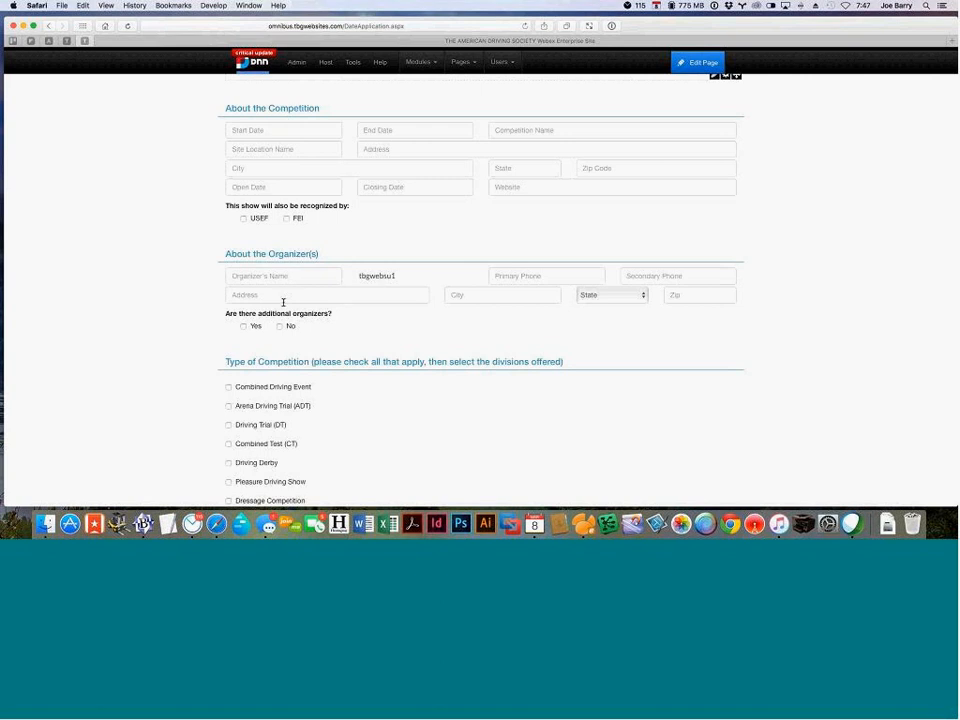
{"action": "left_click", "coordinate": [243, 327]}
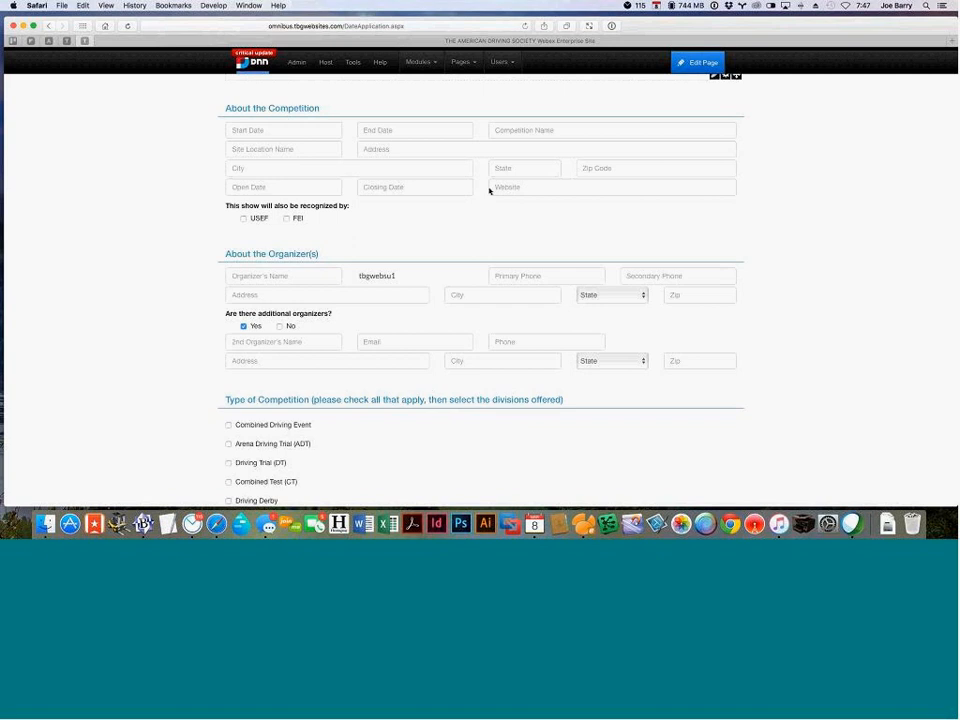
Enter the competition name Webinar with start date 3/8/2016 and end date 3/12/2016
{"action": "left_click", "coordinate": [512, 131]}
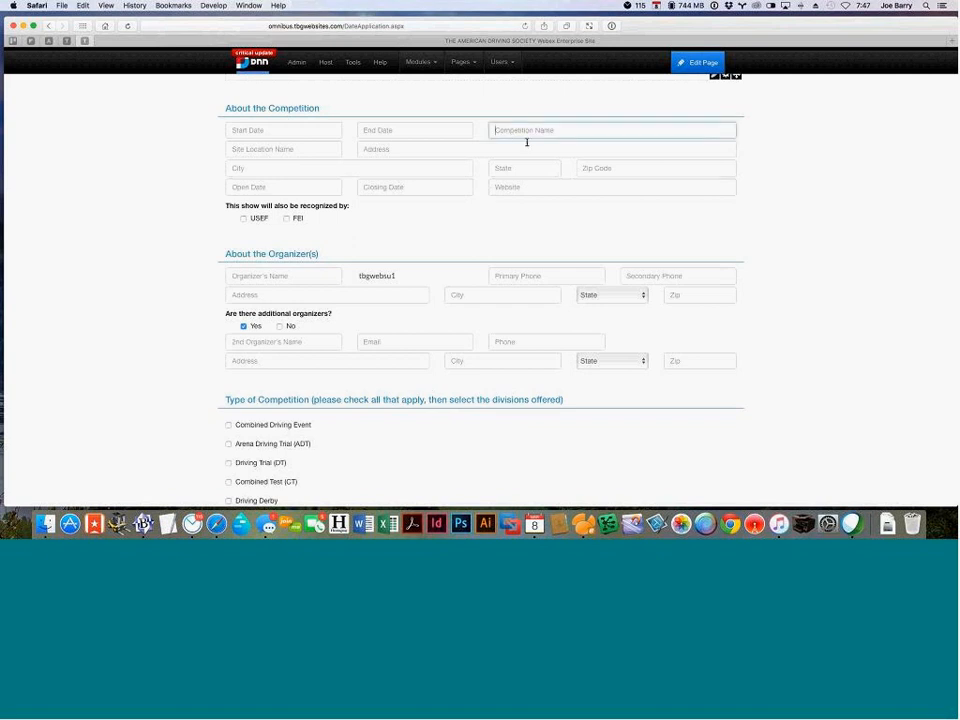
{"action": "type", "text": "Webinar"}
{"action": "left_click", "coordinate": [276, 130]}
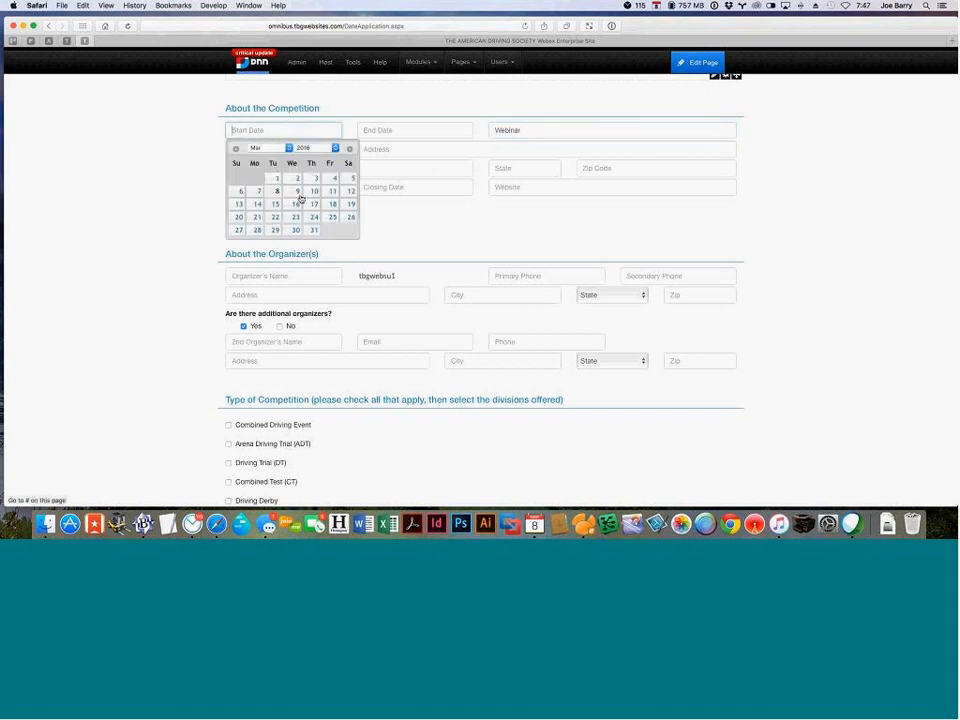
{"action": "left_click", "coordinate": [282, 193]}
{"action": "left_click", "coordinate": [414, 130]}
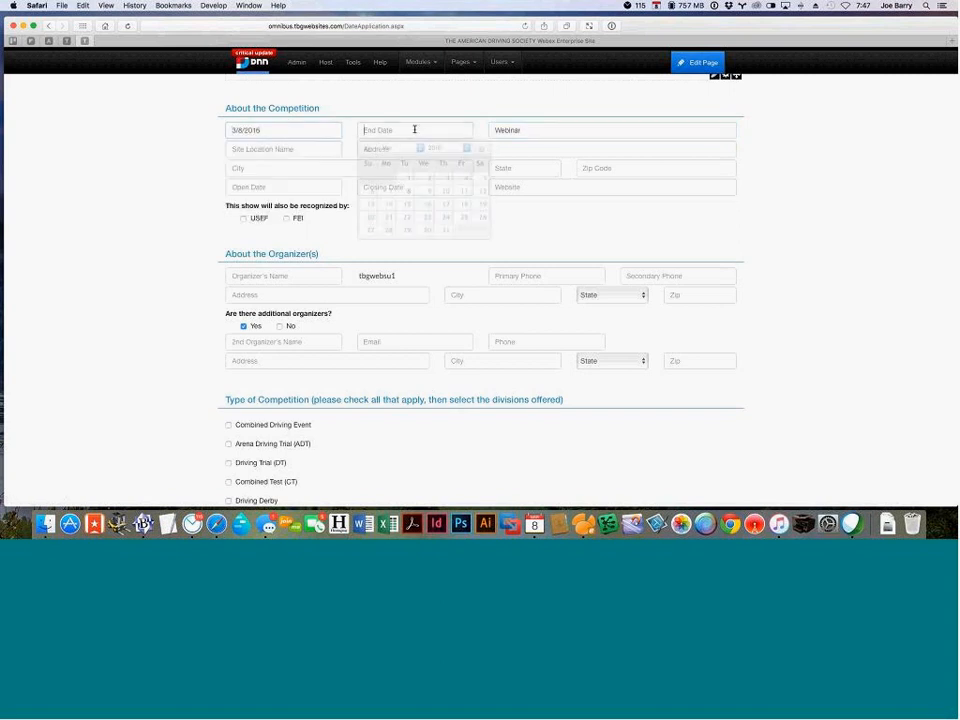
{"action": "left_click", "coordinate": [482, 191]}
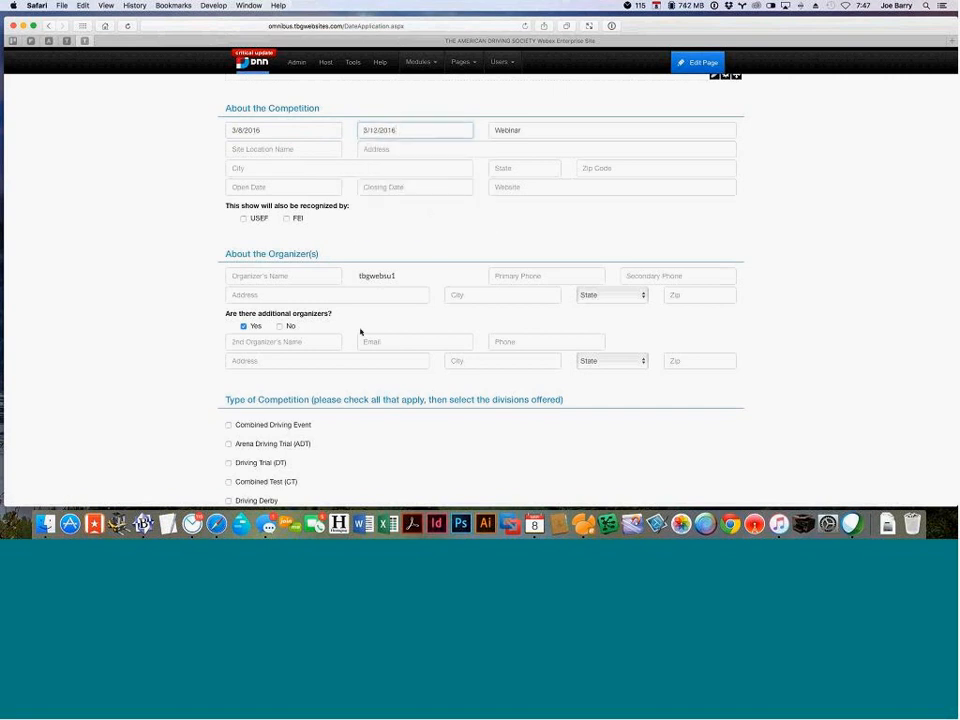
Select Combined Driving Event as a competition type with the Training, Preliminary and Intermediate divisions
{"action": "scroll", "coordinate": [361, 331], "scroll_direction": "down", "scroll_amount": 4}
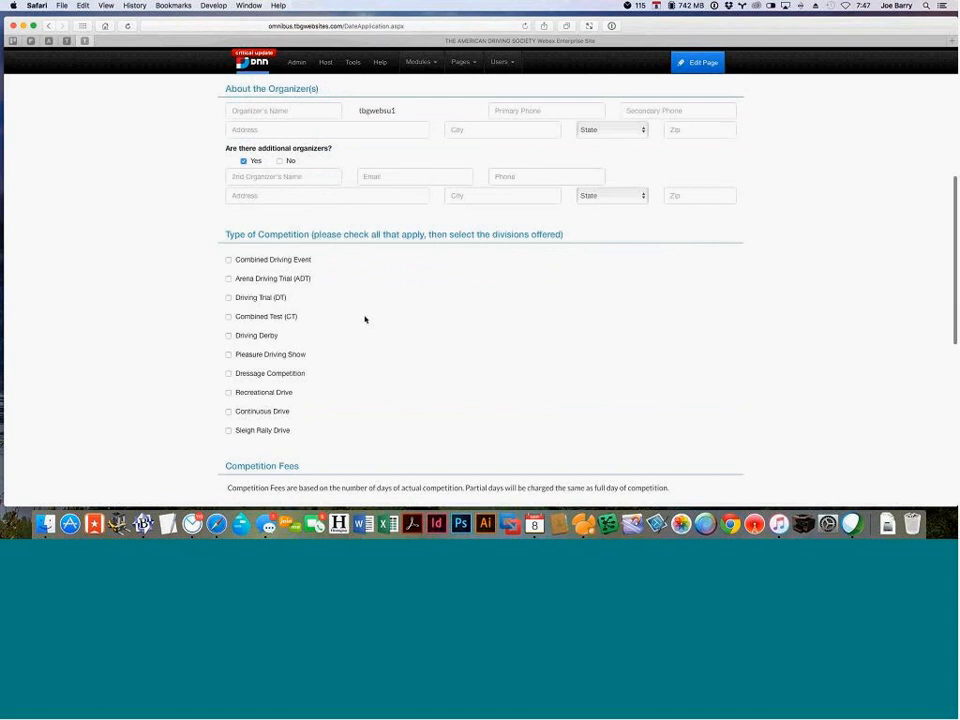
{"action": "scroll", "coordinate": [365, 320], "scroll_direction": "down", "scroll_amount": 1}
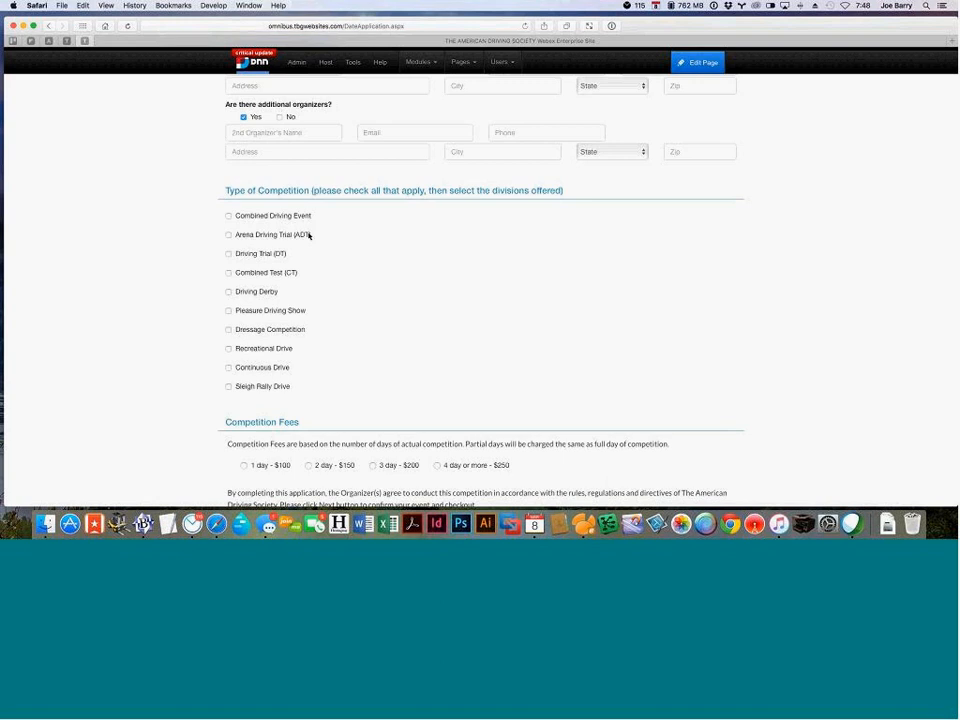
{"action": "left_click", "coordinate": [229, 218]}
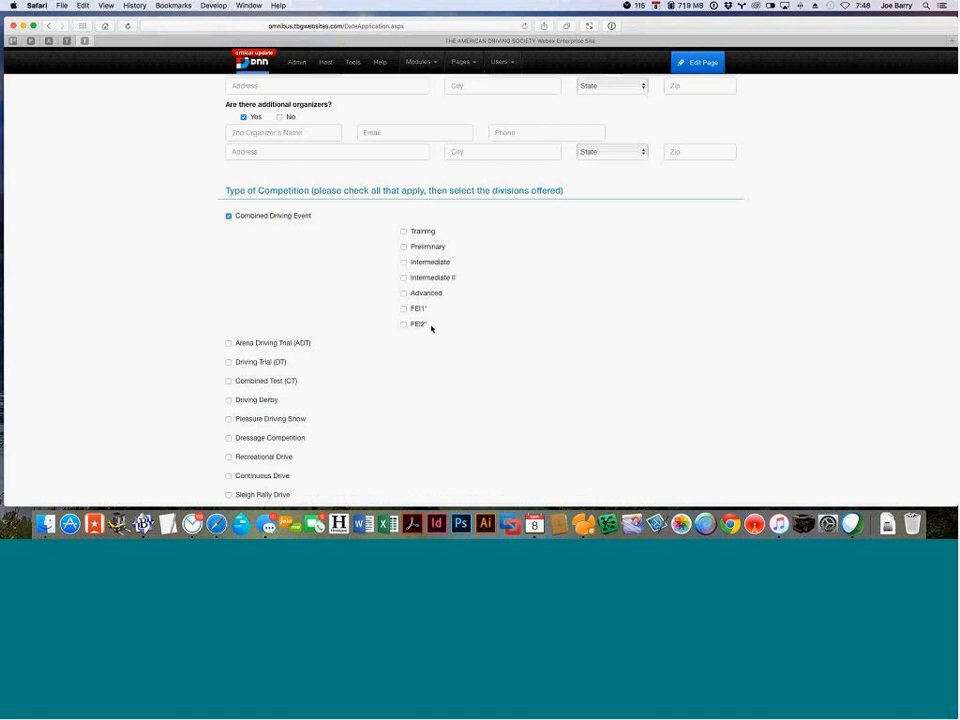
{"action": "left_click", "coordinate": [403, 231]}
{"action": "left_click", "coordinate": [404, 247]}
{"action": "left_click", "coordinate": [403, 262]}
Add Arena Driving Trial (ADT) and Driving Trial (DT) as competition types, and leave Pleasure Driving Show deselected after trying it
{"action": "scroll", "coordinate": [300, 275], "scroll_direction": "down", "scroll_amount": 3}
{"action": "left_click", "coordinate": [229, 257]}
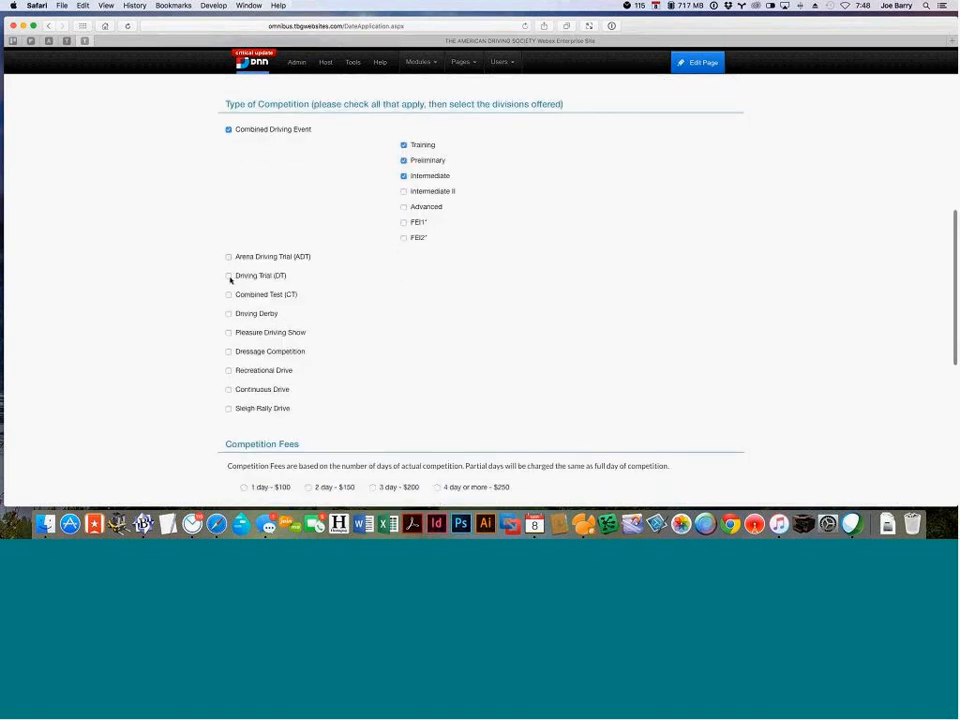
{"action": "left_click", "coordinate": [229, 338]}
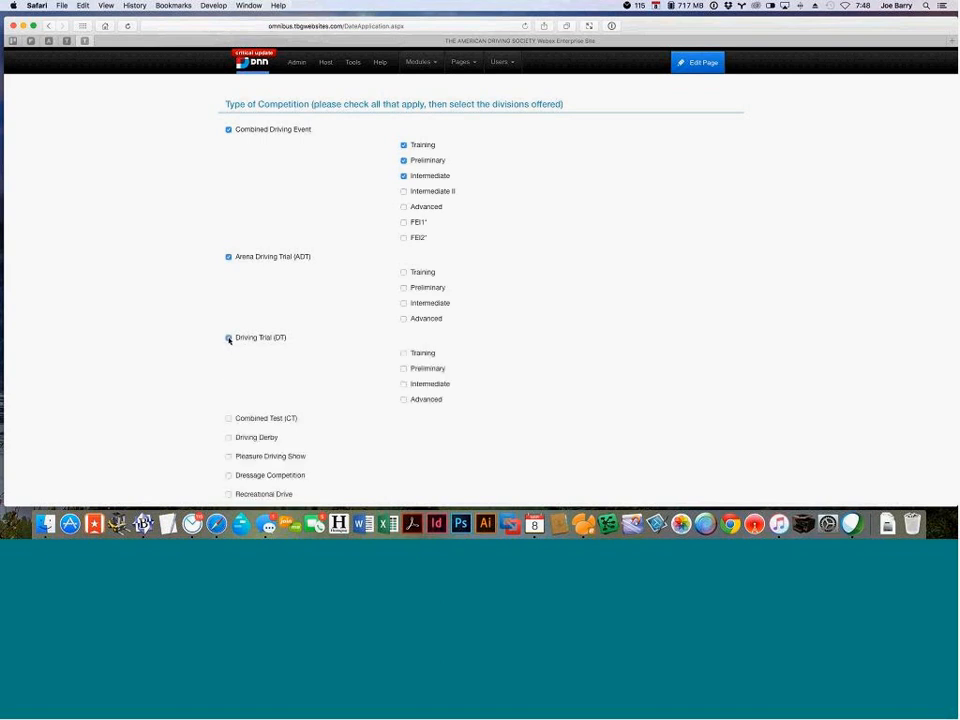
{"action": "scroll", "coordinate": [230, 300], "scroll_direction": "down", "scroll_amount": 5}
{"action": "left_click", "coordinate": [229, 238]}
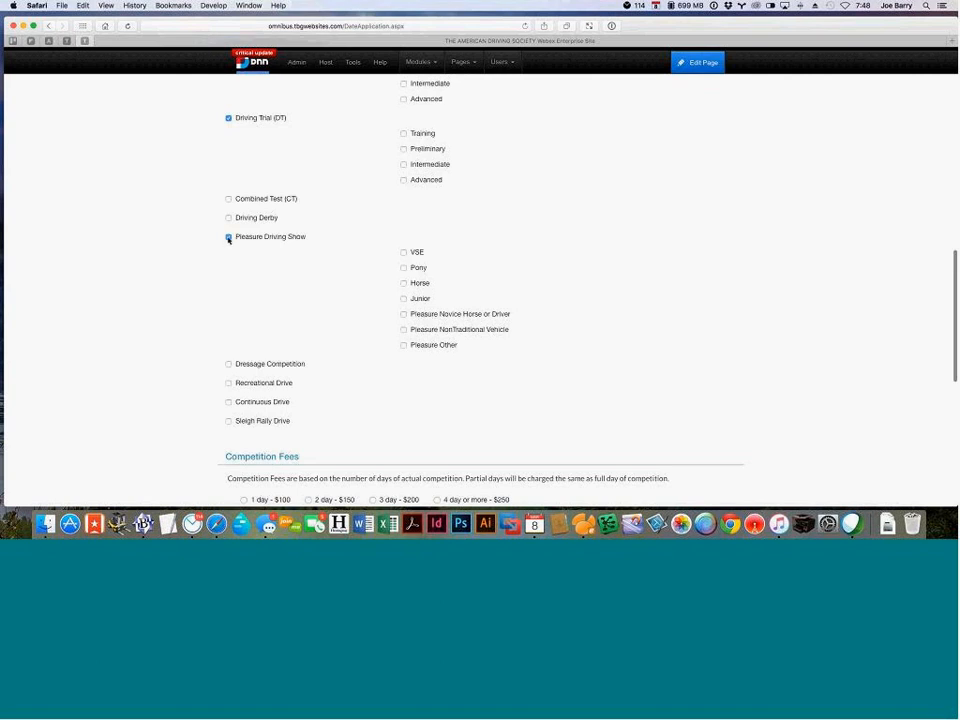
{"action": "left_click", "coordinate": [229, 238]}
Select the Training, Preliminary and Intermediate divisions for both the Arena Driving Trial and the Driving Trial
{"action": "scroll", "coordinate": [406, 147], "scroll_direction": "up", "scroll_amount": 2}
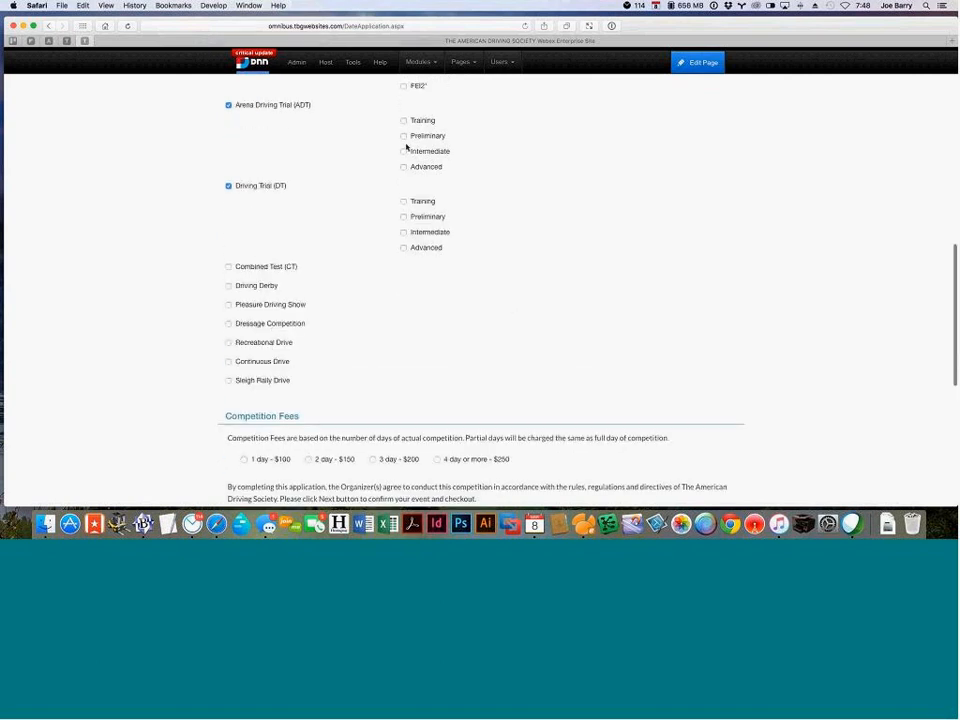
{"action": "scroll", "coordinate": [402, 205], "scroll_direction": "up", "scroll_amount": 3}
{"action": "left_click", "coordinate": [402, 211]}
{"action": "left_click", "coordinate": [403, 226]}
{"action": "left_click", "coordinate": [403, 241]}
{"action": "left_click", "coordinate": [403, 291]}
{"action": "left_click", "coordinate": [403, 306]}
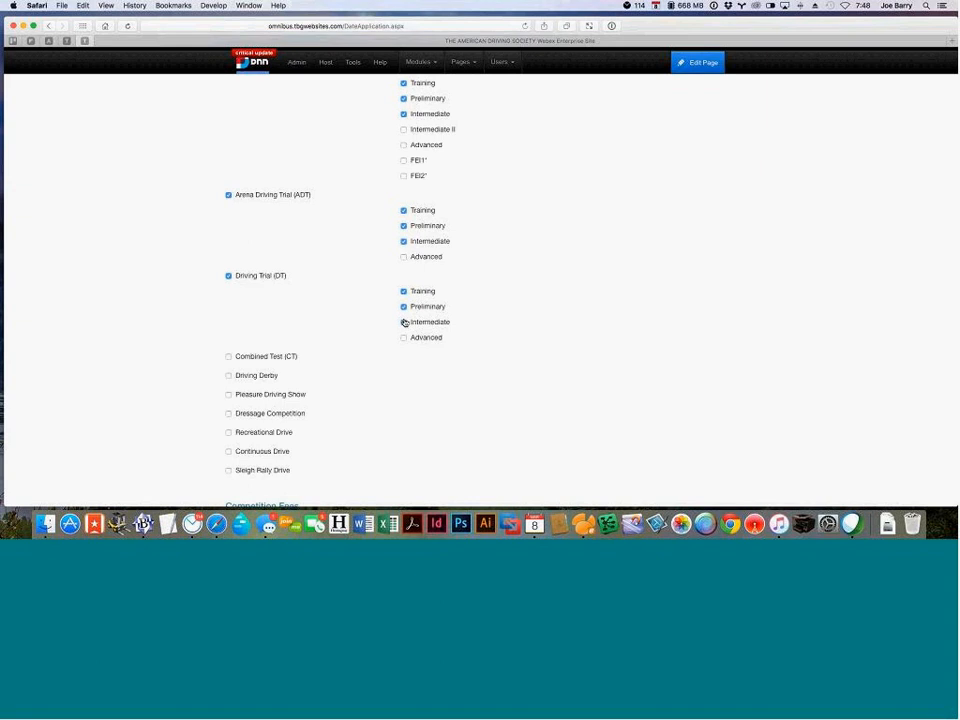
{"action": "left_click", "coordinate": [404, 322]}
Choose the 3 day - $200 competition fee
{"action": "scroll", "coordinate": [445, 322], "scroll_direction": "down", "scroll_amount": 5}
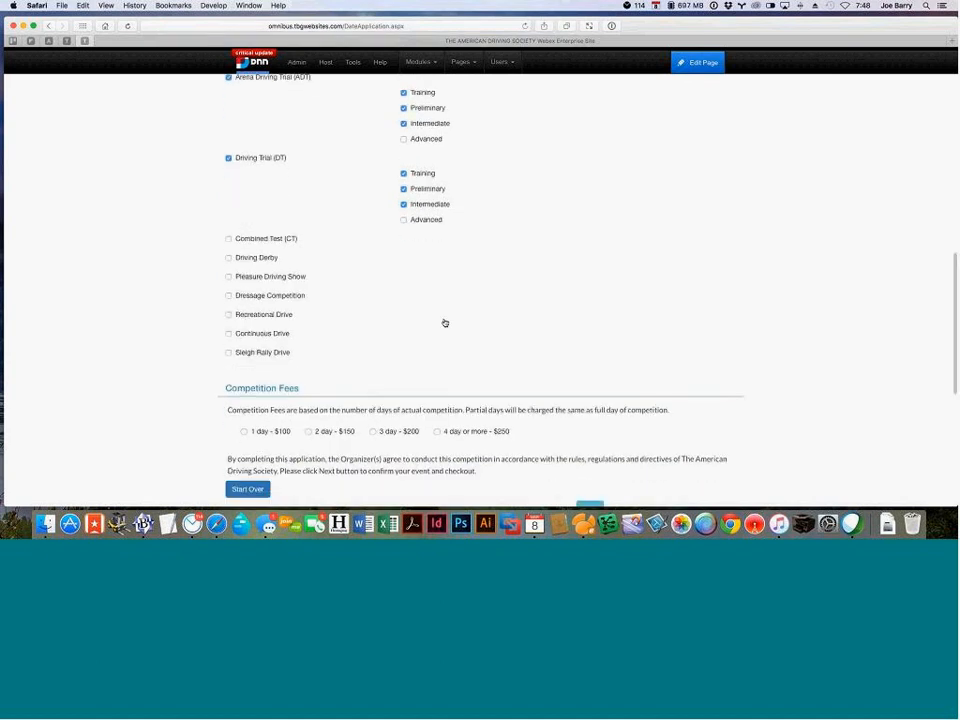
{"action": "scroll", "coordinate": [445, 323], "scroll_direction": "down", "scroll_amount": 5}
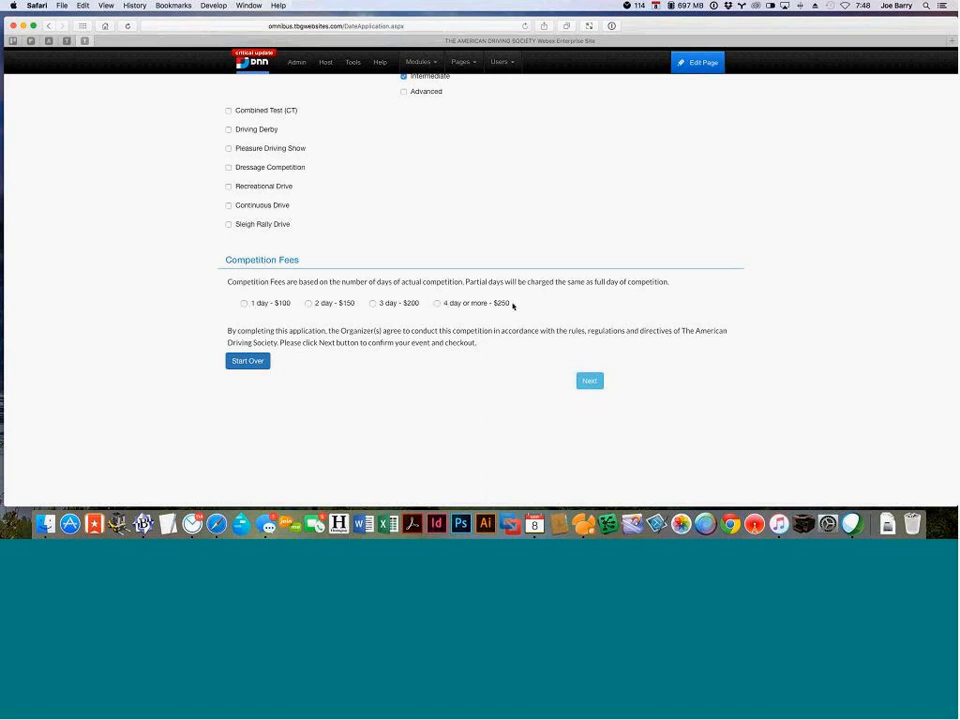
{"action": "left_click", "coordinate": [372, 303]}
Look over the application from the organizer section down and proceed to checkout
{"action": "scroll", "coordinate": [418, 263], "scroll_direction": "up", "scroll_amount": 3}
{"action": "scroll", "coordinate": [418, 263], "scroll_direction": "up", "scroll_amount": 5}
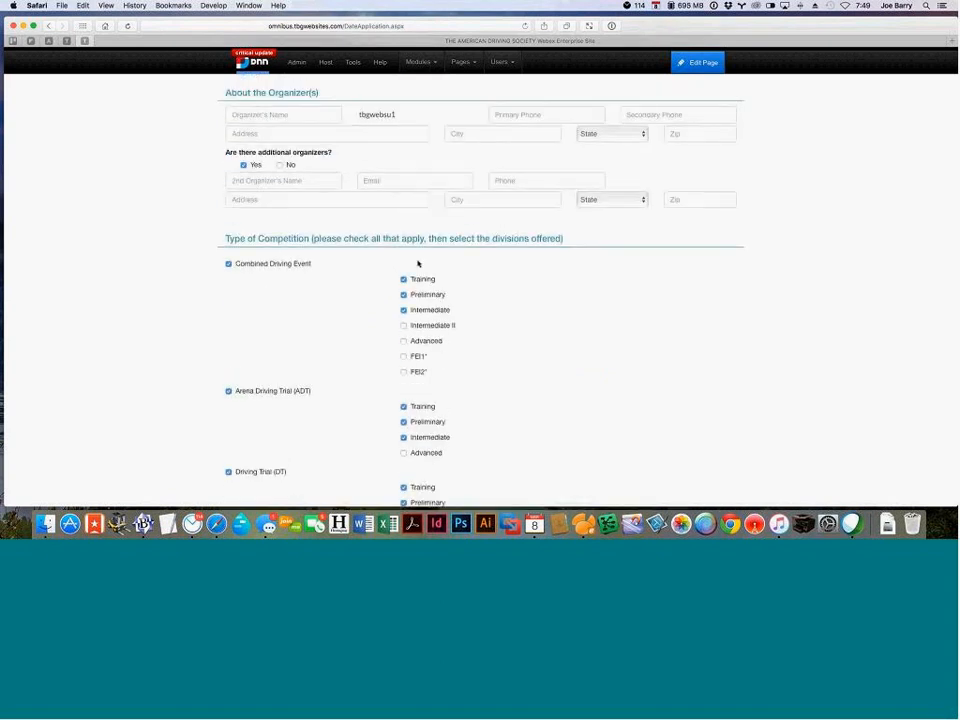
{"action": "scroll", "coordinate": [418, 263], "scroll_direction": "down", "scroll_amount": 4}
{"action": "scroll", "coordinate": [418, 263], "scroll_direction": "down", "scroll_amount": 7}
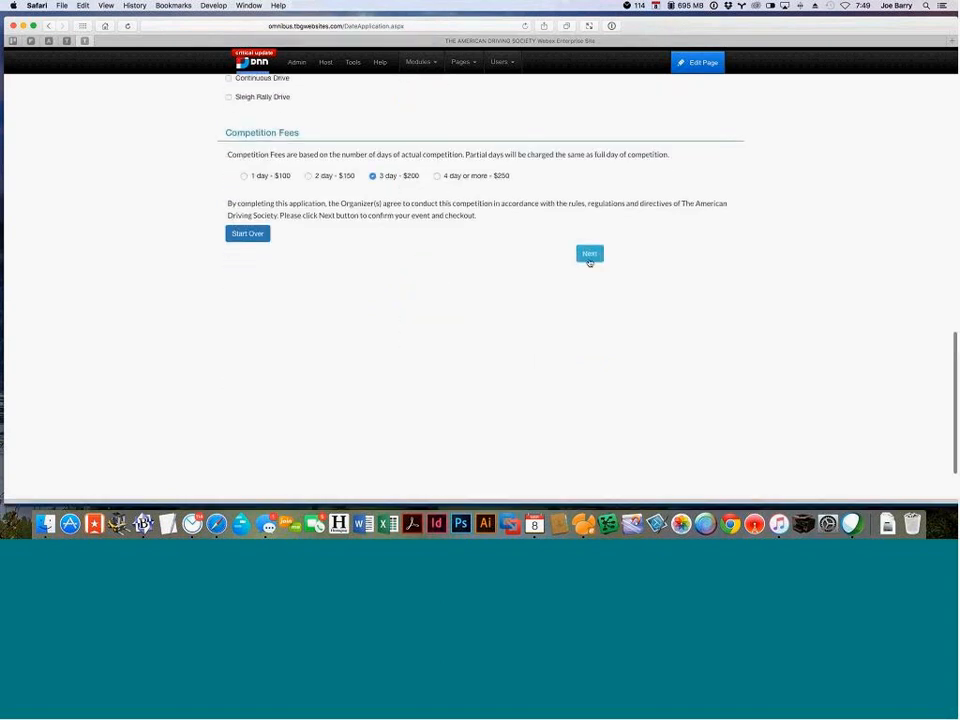
{"action": "left_click", "coordinate": [590, 256]}
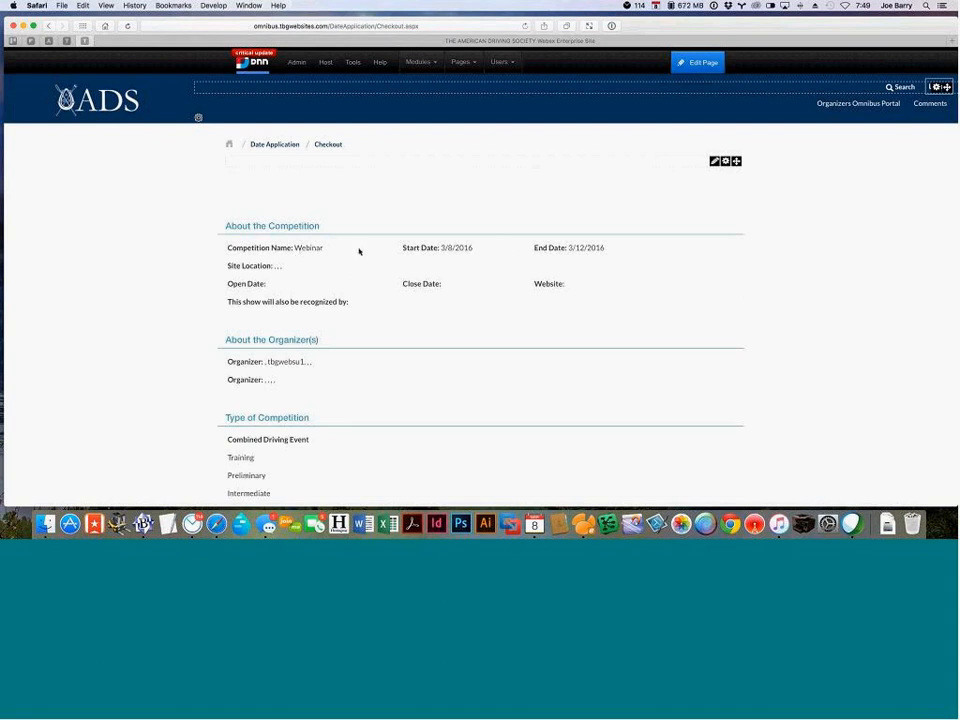
Review the checkout summary, including the competition types with their divisions, the event duration and the application fee
{"action": "scroll", "coordinate": [517, 281], "scroll_direction": "down", "scroll_amount": 3}
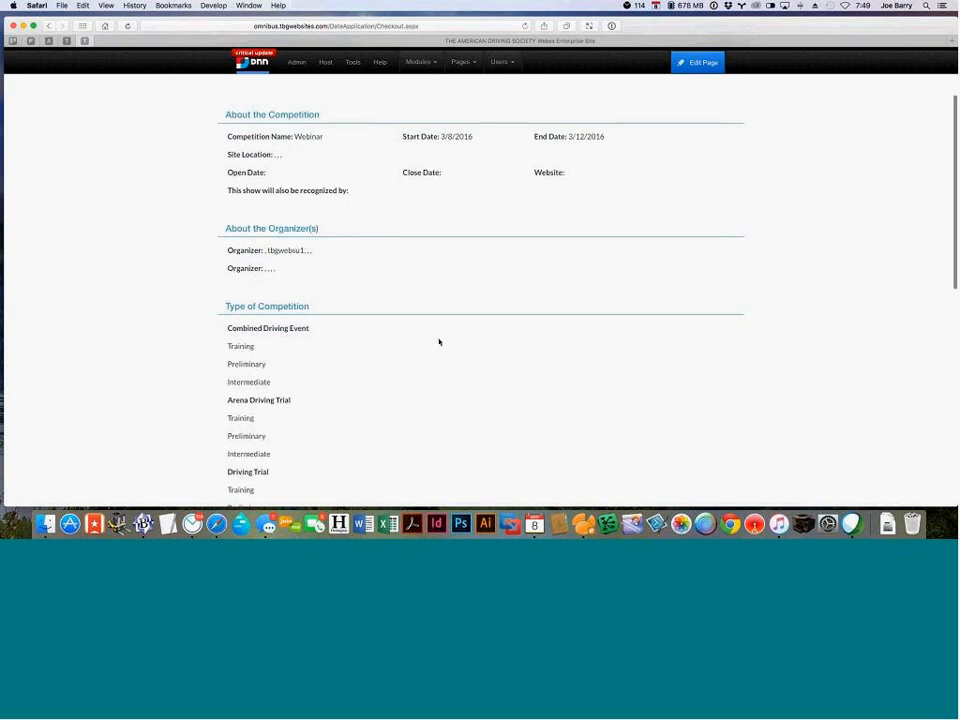
{"action": "scroll", "coordinate": [439, 360], "scroll_direction": "down", "scroll_amount": 3}
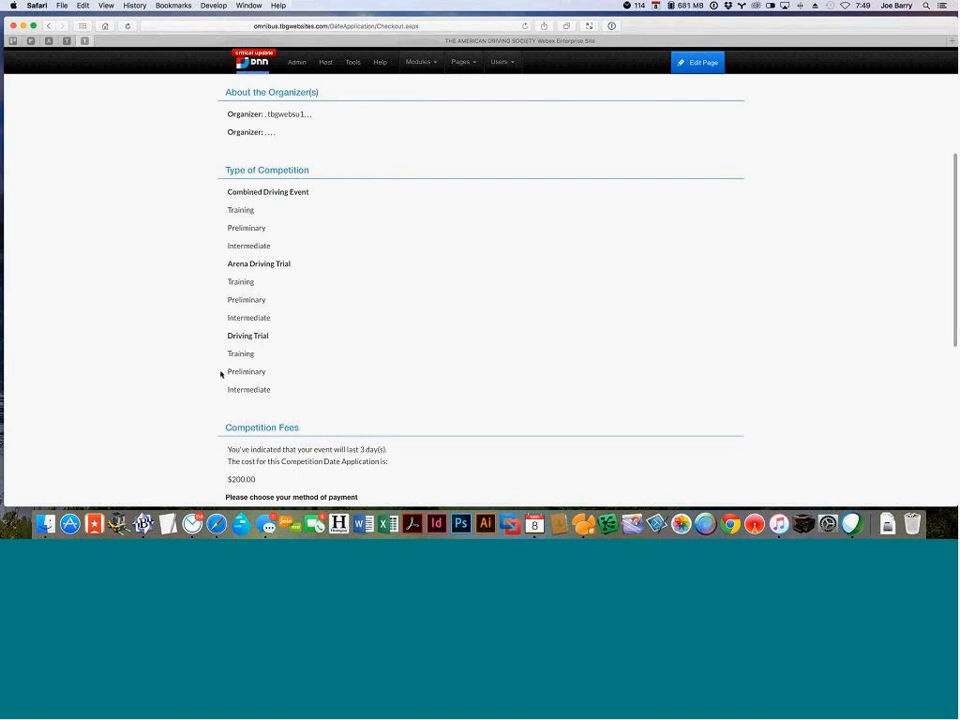
{"action": "scroll", "coordinate": [221, 374], "scroll_direction": "down", "scroll_amount": 3}
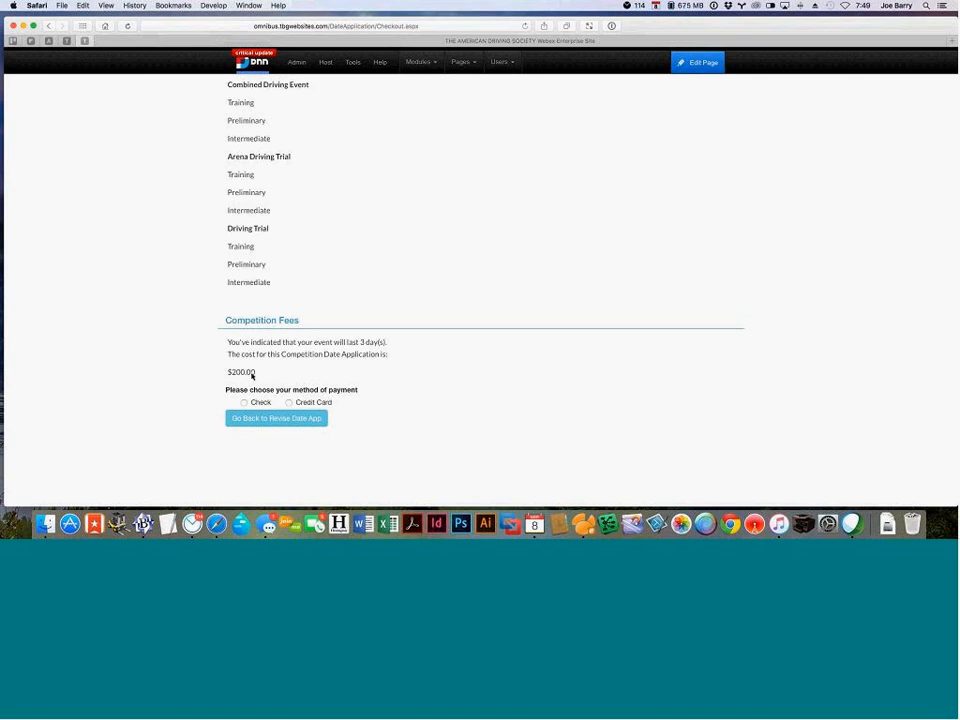
{"action": "double_click", "coordinate": [362, 341]}
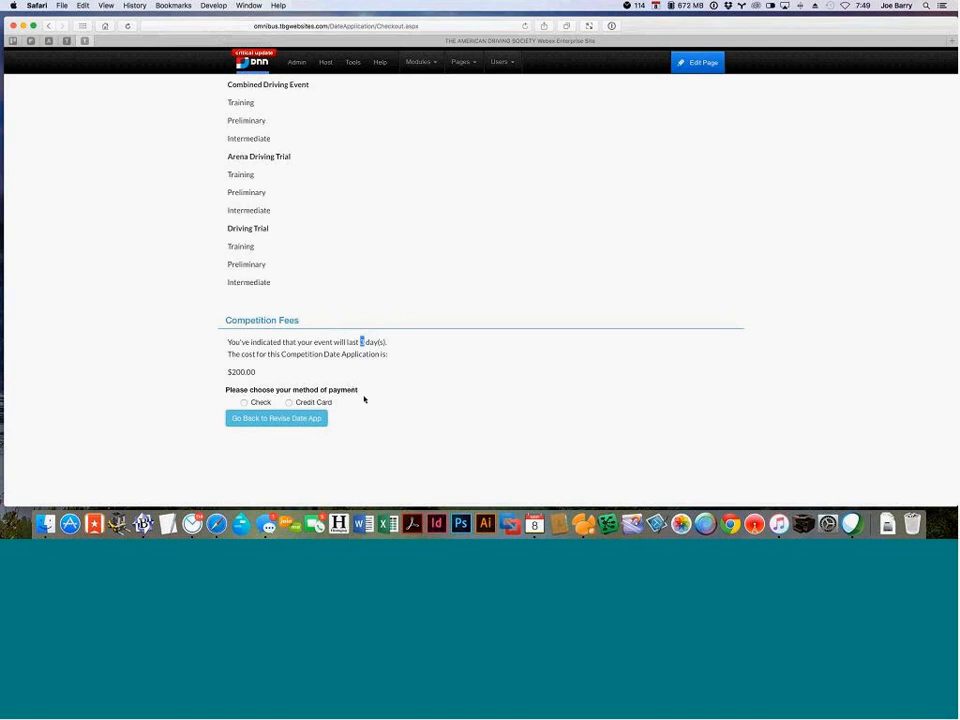
Go back to revise the date application, choose the 3 day - $200 fee again, and return to the checkout summary
{"action": "left_click", "coordinate": [288, 418]}
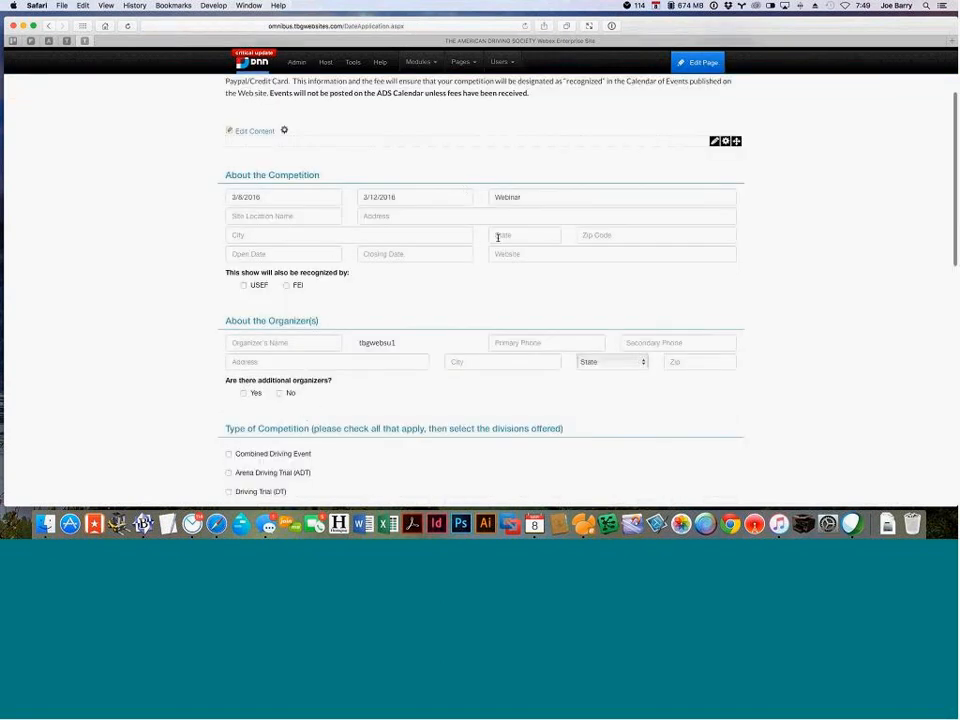
{"action": "scroll", "coordinate": [473, 296], "scroll_direction": "down", "scroll_amount": 8}
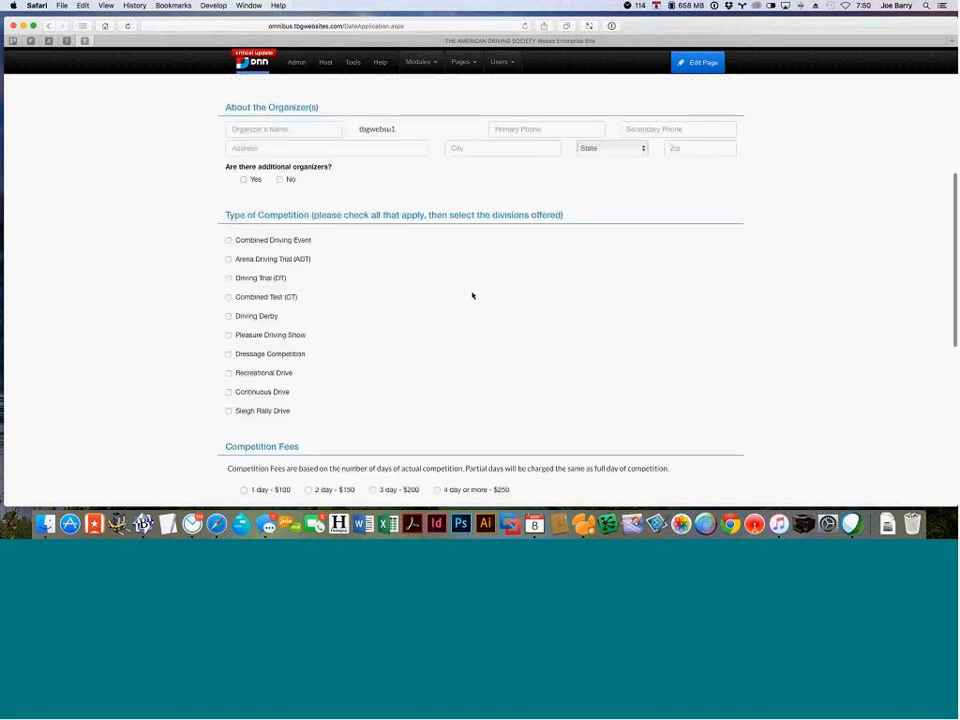
{"action": "left_click", "coordinate": [372, 373]}
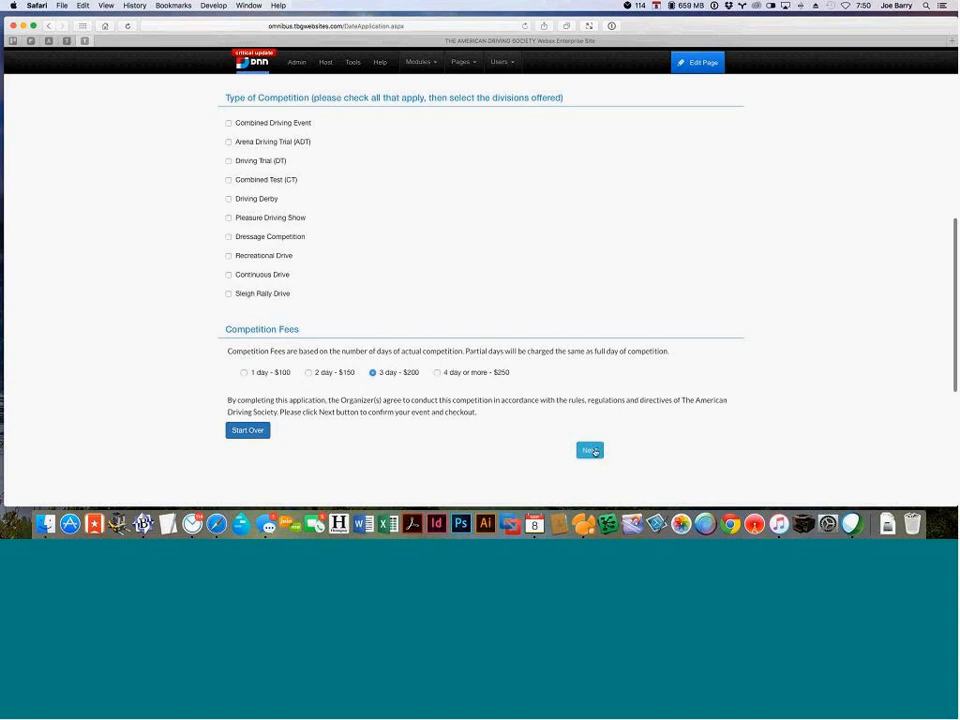
{"action": "left_click", "coordinate": [595, 452]}
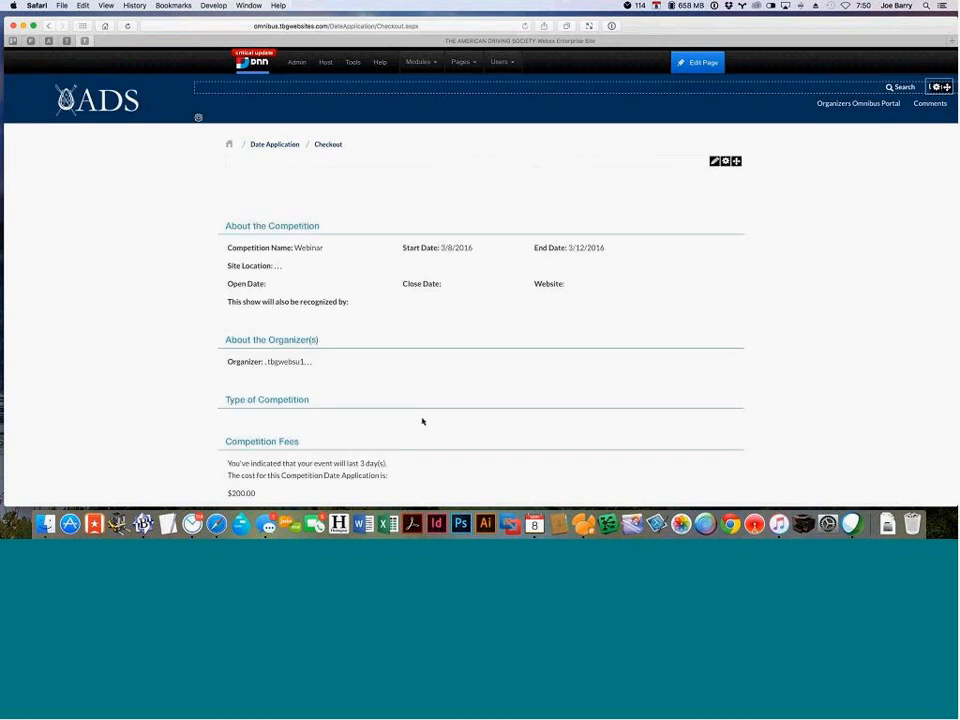
{"action": "scroll", "coordinate": [422, 421], "scroll_direction": "down", "scroll_amount": 5}
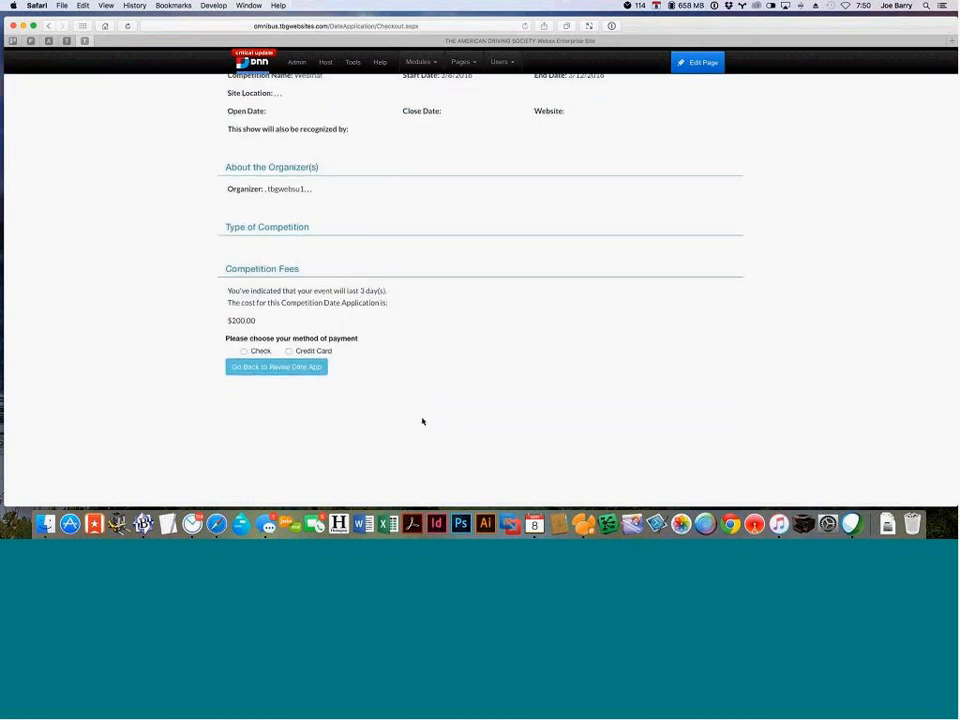
{"action": "scroll", "coordinate": [416, 324], "scroll_direction": "up", "scroll_amount": 4}
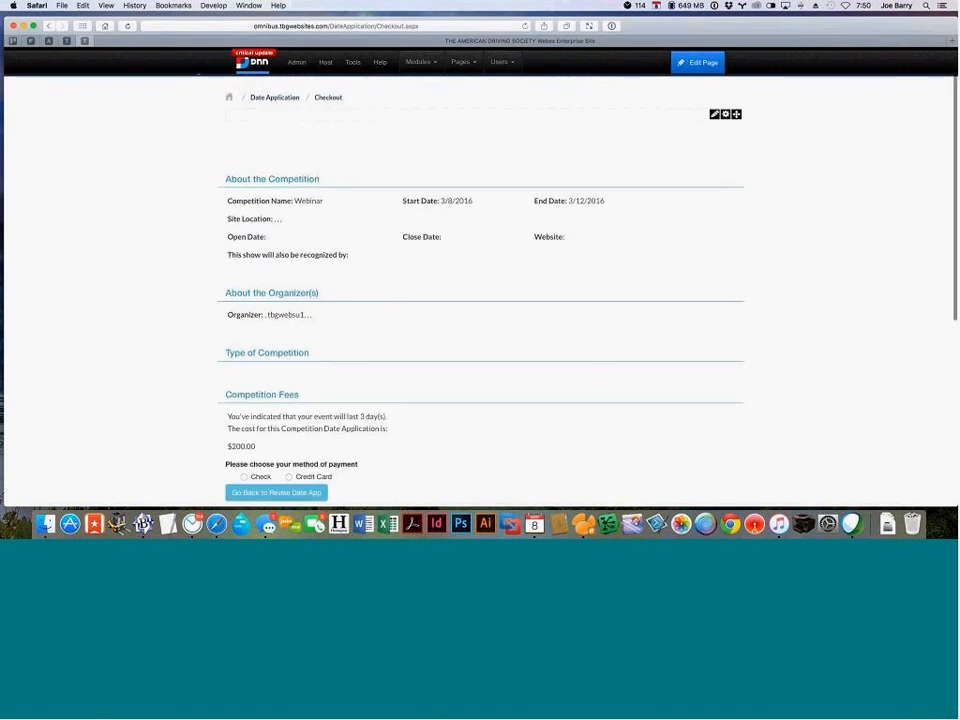
Go back to revise the date application and select Combined Driving Event with the Training, Preliminary and Intermediate divisions
{"action": "left_click", "coordinate": [290, 493]}
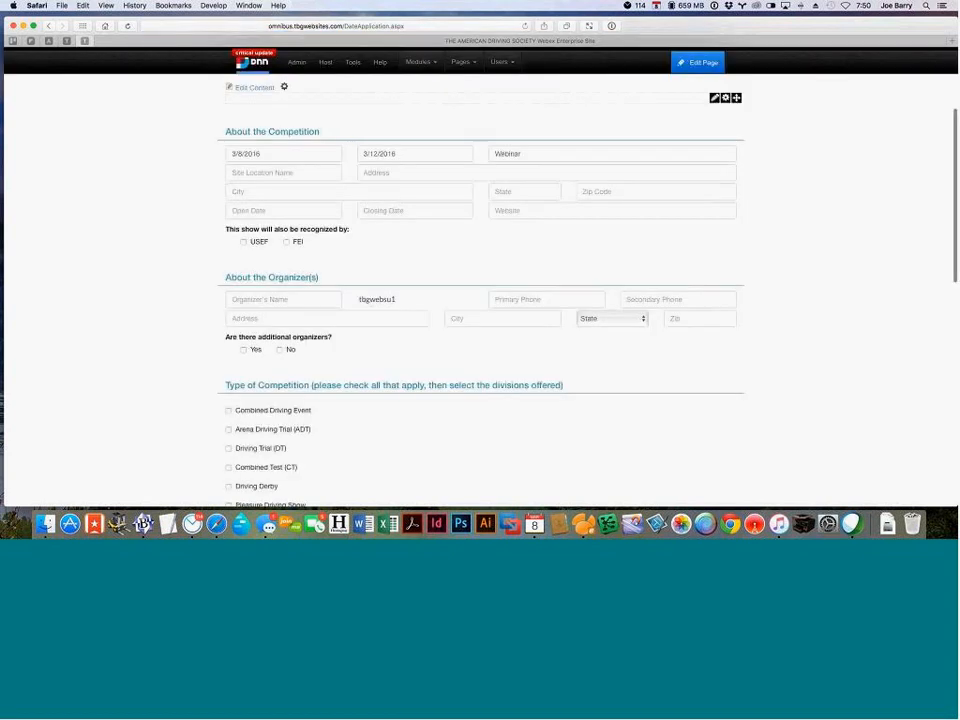
{"action": "scroll", "coordinate": [227, 396], "scroll_direction": "down", "scroll_amount": 1}
{"action": "left_click", "coordinate": [228, 395]}
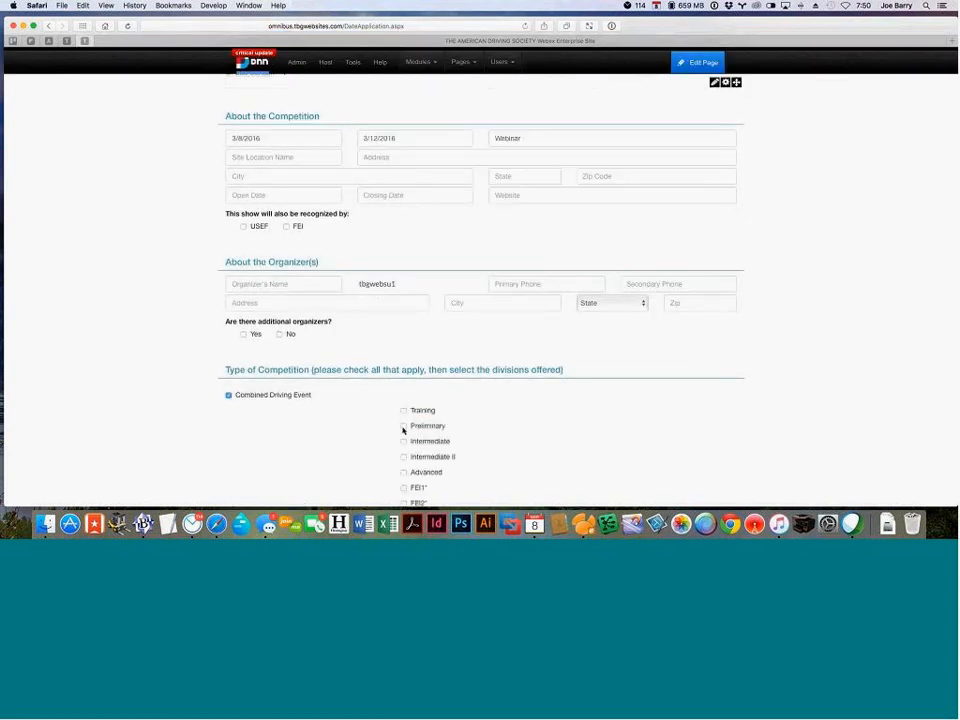
{"action": "left_click", "coordinate": [404, 411]}
{"action": "left_click", "coordinate": [404, 426]}
{"action": "left_click", "coordinate": [404, 441]}
Add Combined Test (CT) as a competition type with the Training and Preliminary divisions
{"action": "scroll", "coordinate": [404, 441], "scroll_direction": "down", "scroll_amount": 3}
{"action": "scroll", "coordinate": [219, 272], "scroll_direction": "down", "scroll_amount": 3}
{"action": "left_click", "coordinate": [228, 282]}
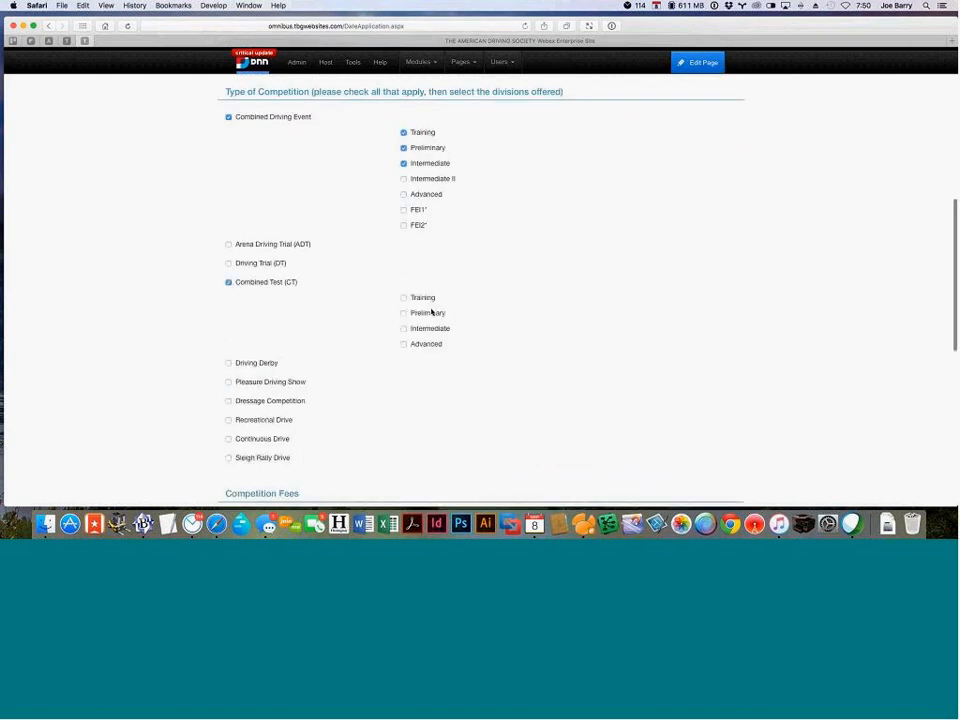
{"action": "left_click", "coordinate": [404, 298]}
{"action": "left_click", "coordinate": [403, 313]}
Choose the 3 day - $200 competition fee and start the date application over
{"action": "scroll", "coordinate": [377, 373], "scroll_direction": "down", "scroll_amount": 5}
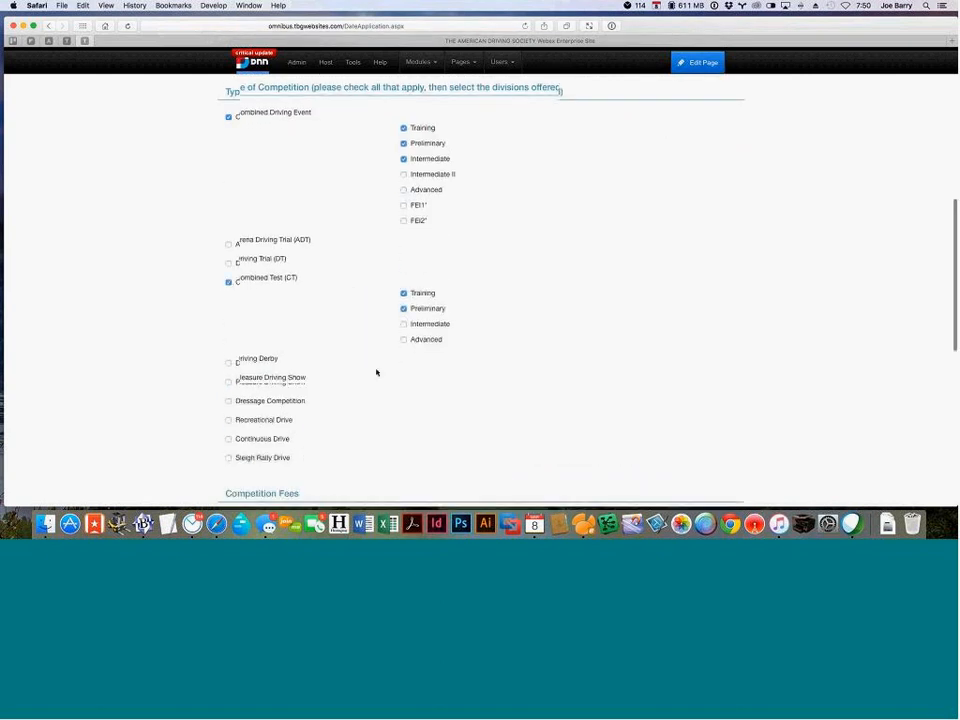
{"action": "left_click", "coordinate": [372, 322]}
{"action": "left_click", "coordinate": [251, 380]}
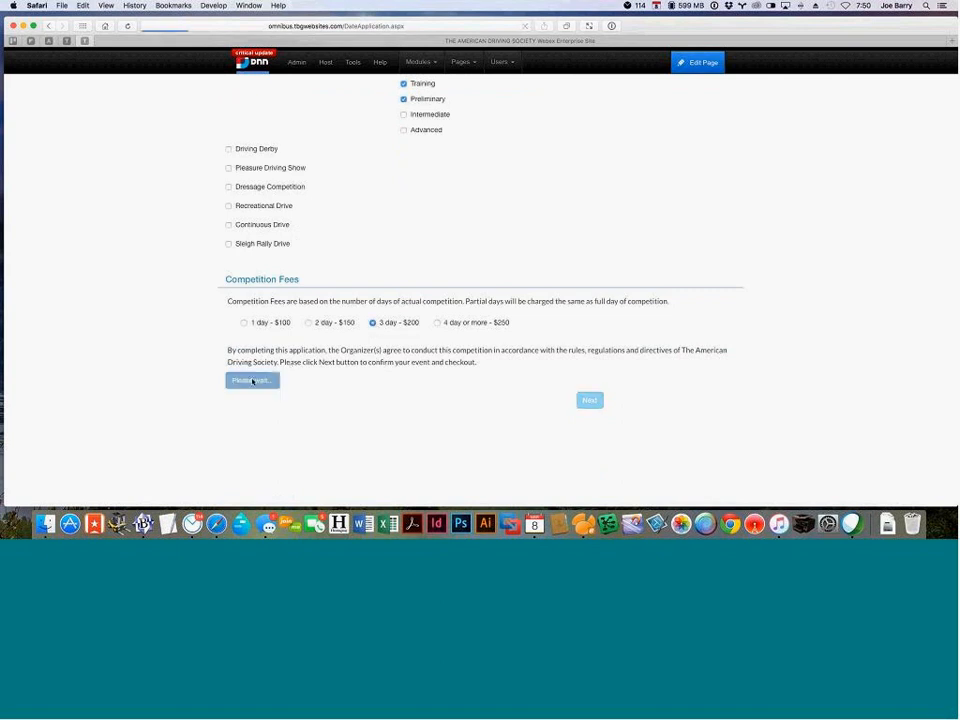
Choose the 3 day - $200 competition fee on the cleared date application
{"action": "scroll", "coordinate": [428, 388], "scroll_direction": "down", "scroll_amount": 5}
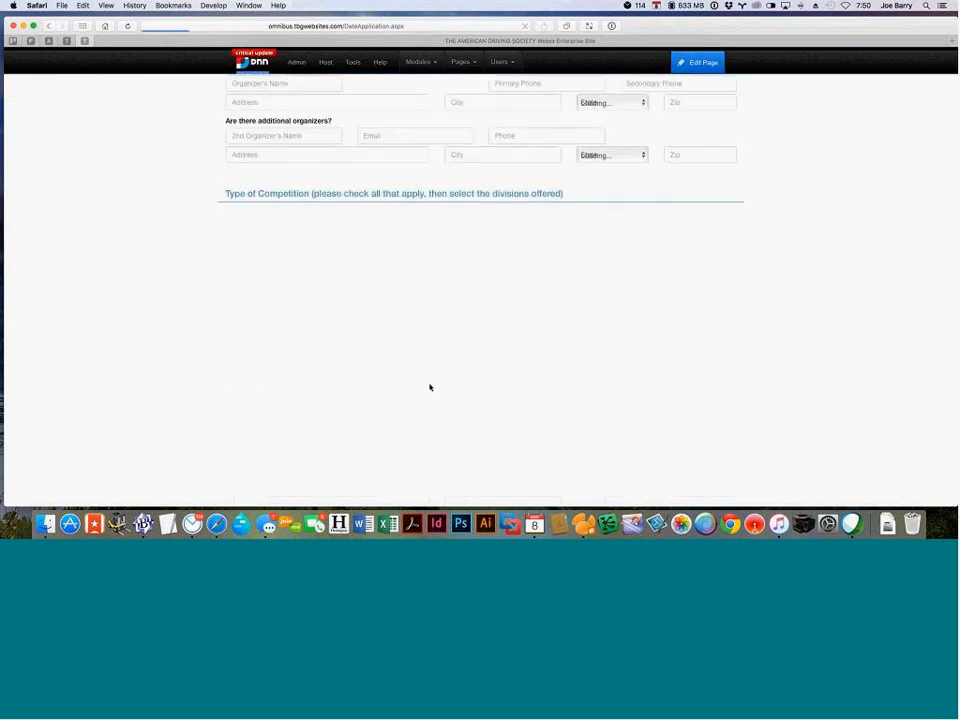
{"action": "scroll", "coordinate": [430, 387], "scroll_direction": "up", "scroll_amount": 3}
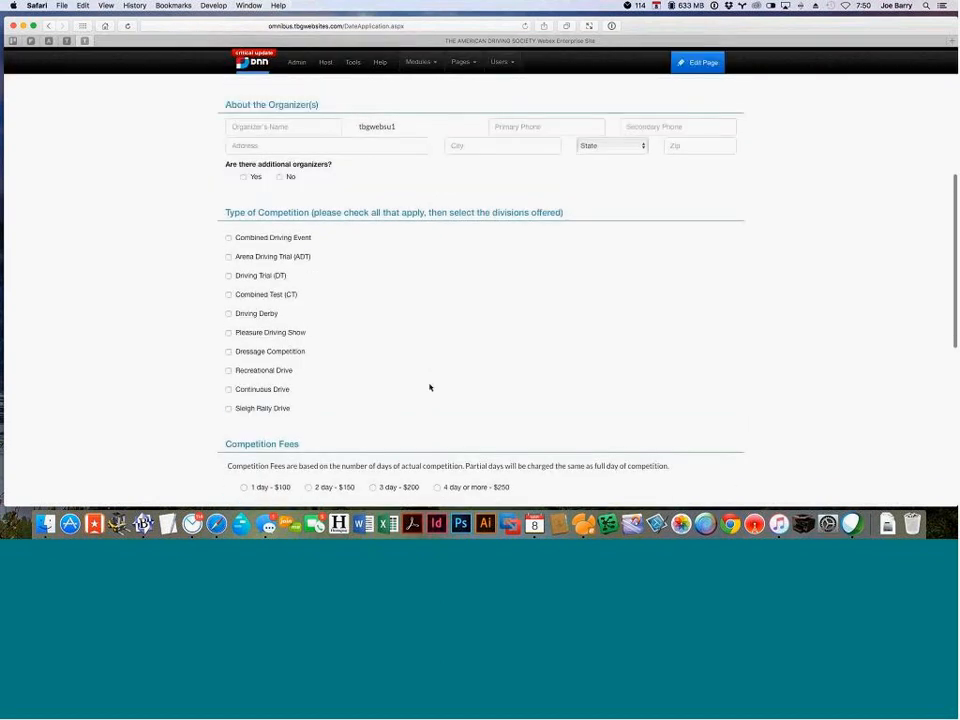
{"action": "scroll", "coordinate": [430, 387], "scroll_direction": "down", "scroll_amount": 5}
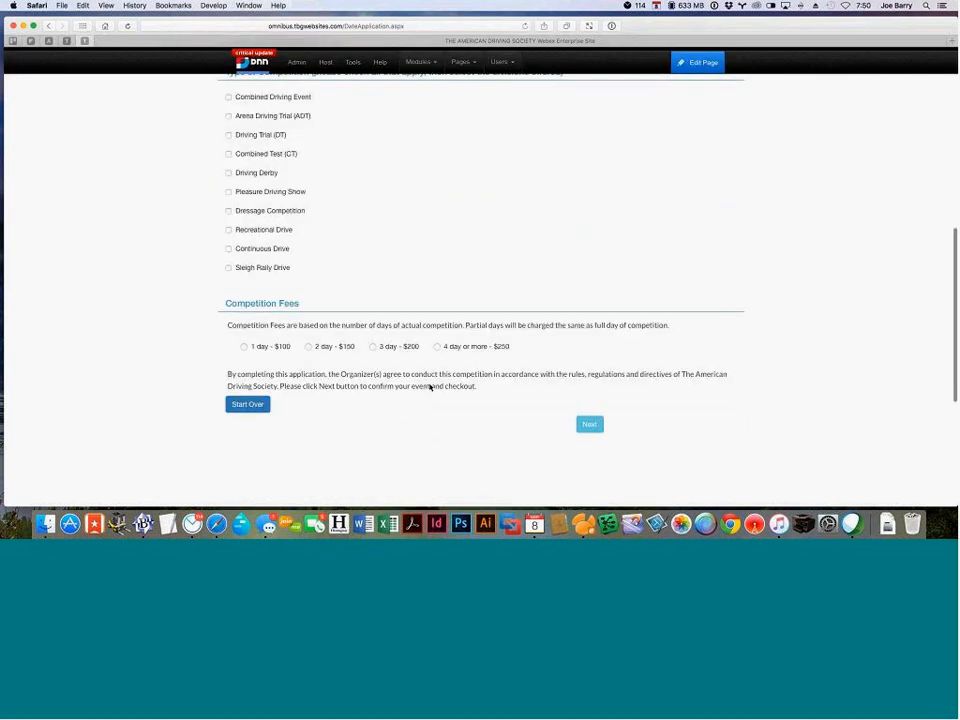
{"action": "left_click", "coordinate": [377, 311]}
Select Combined Driving Event with the Training, Preliminary and Intermediate divisions and proceed to the checkout summary
{"action": "scroll", "coordinate": [386, 268], "scroll_direction": "up", "scroll_amount": 3}
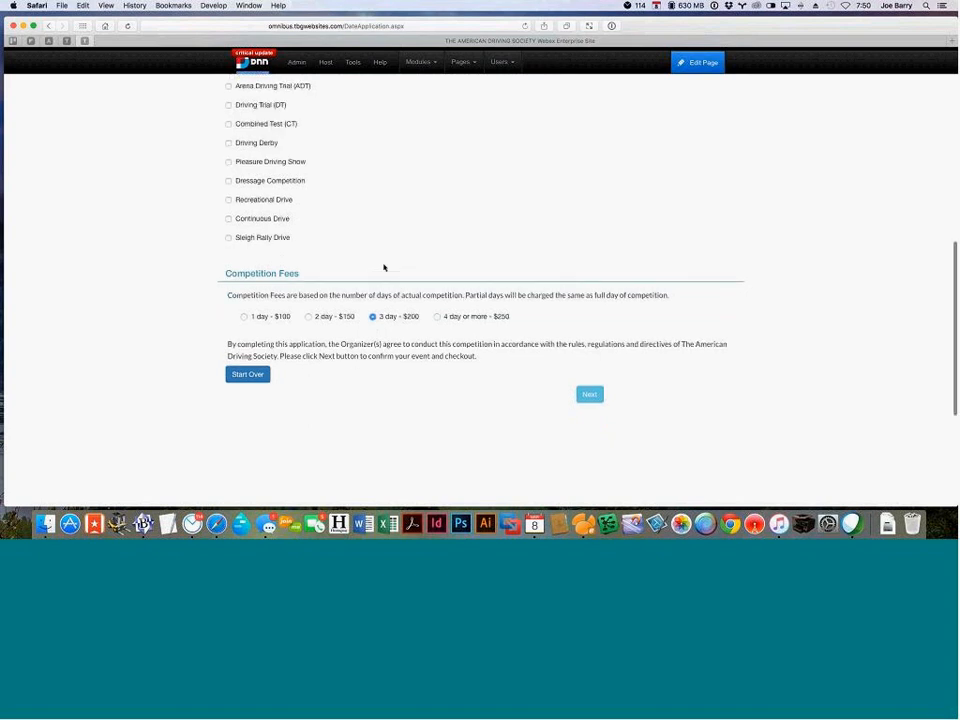
{"action": "left_click", "coordinate": [228, 186]}
{"action": "left_click", "coordinate": [404, 201]}
{"action": "left_click", "coordinate": [404, 216]}
{"action": "left_click", "coordinate": [404, 232]}
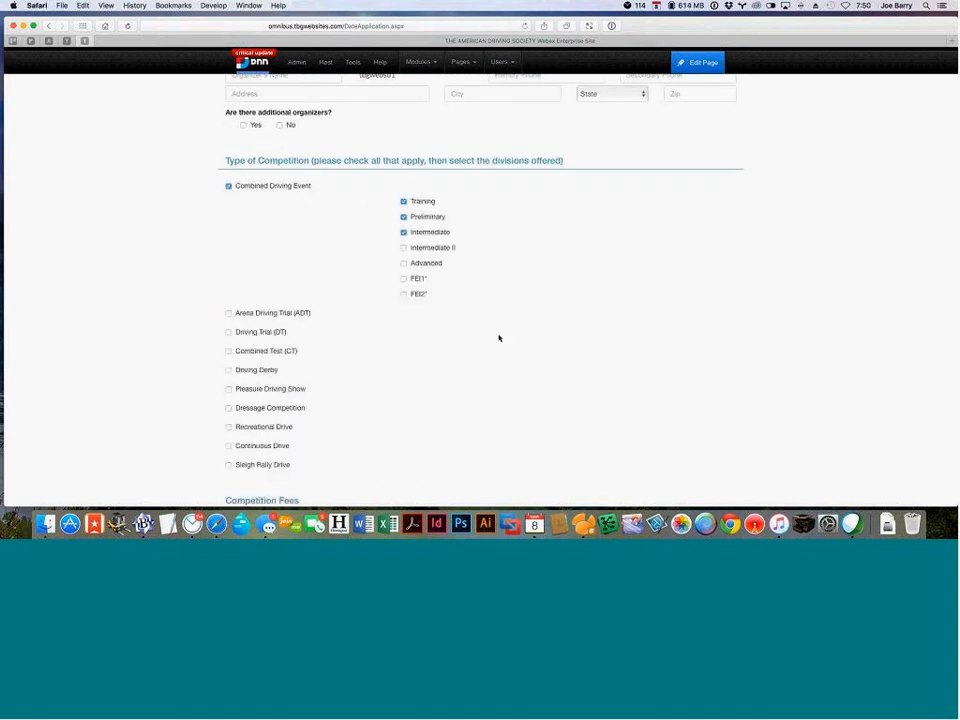
{"action": "scroll", "coordinate": [499, 336], "scroll_direction": "down", "scroll_amount": 4}
{"action": "left_click", "coordinate": [587, 395]}
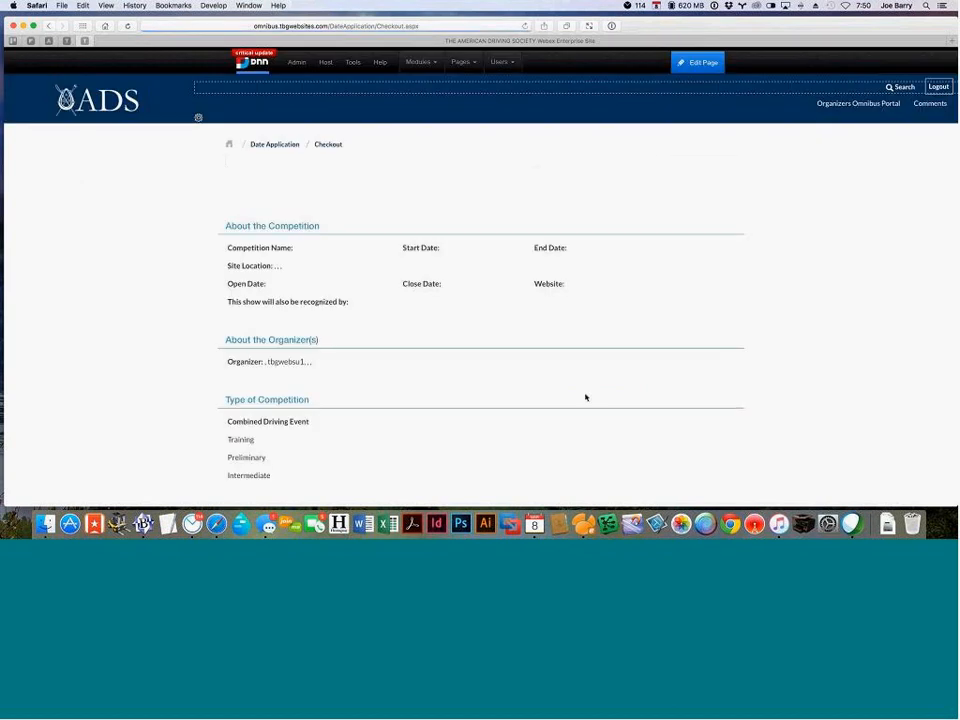
Look at the check and credit card payment options, and try to submit the application with payment by check
{"action": "scroll", "coordinate": [586, 397], "scroll_direction": "down", "scroll_amount": 6}
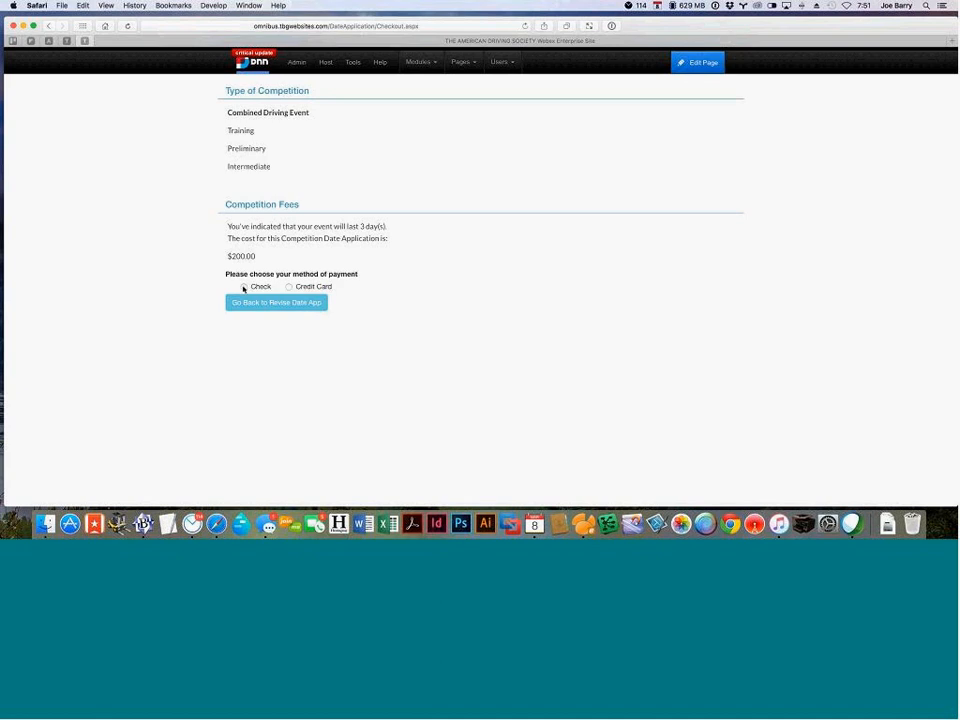
{"action": "left_click", "coordinate": [243, 287]}
{"action": "left_click", "coordinate": [253, 304]}
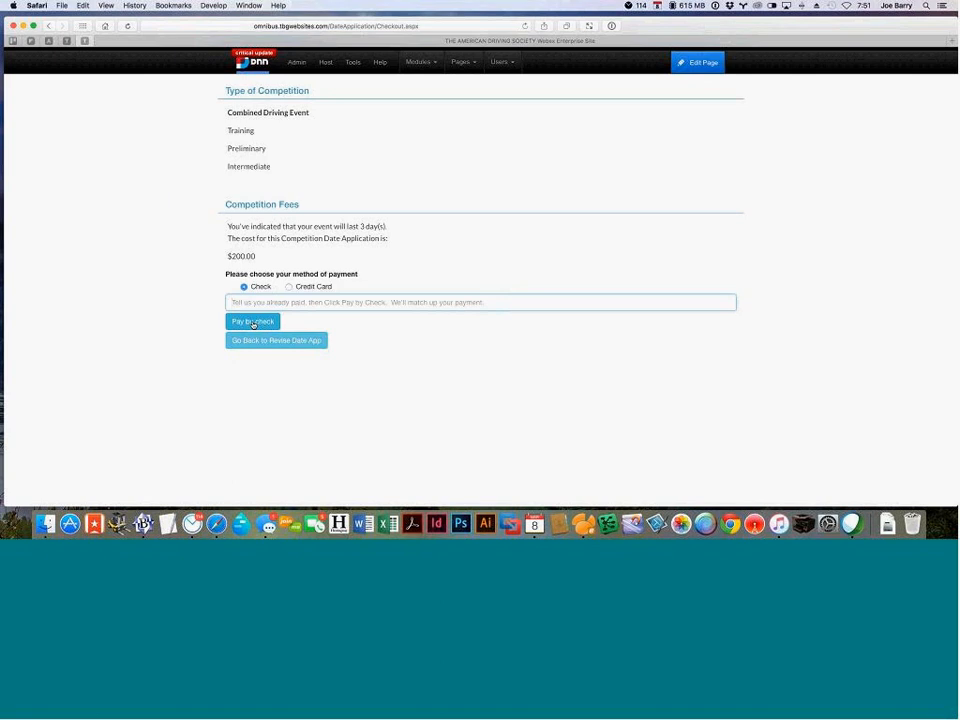
{"action": "left_click", "coordinate": [288, 288]}
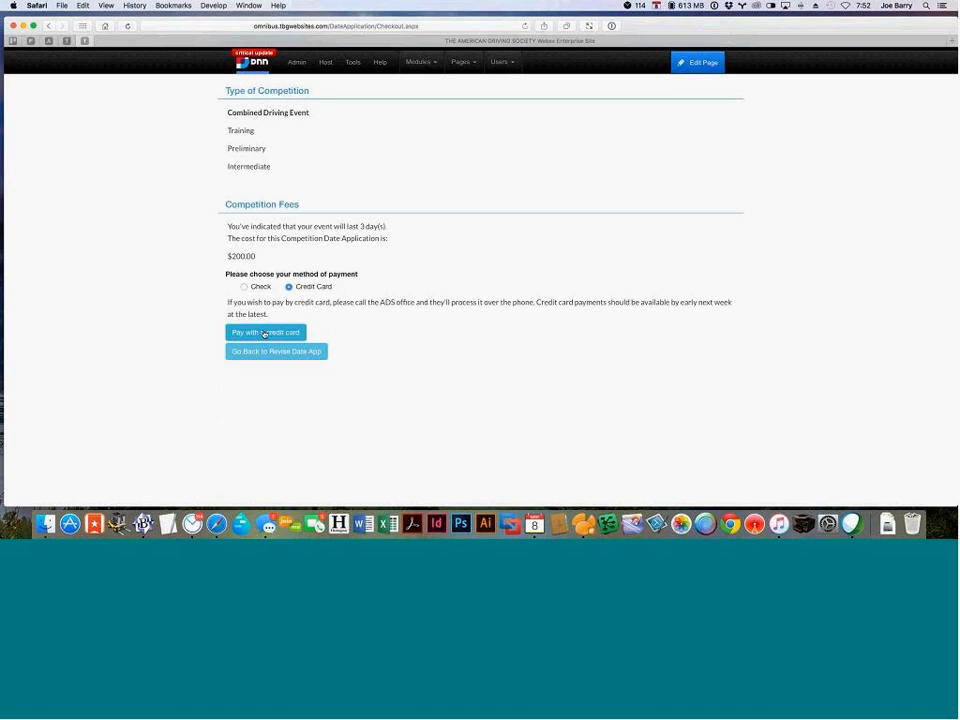
{"action": "left_click", "coordinate": [242, 287]}
{"action": "left_click", "coordinate": [262, 323]}
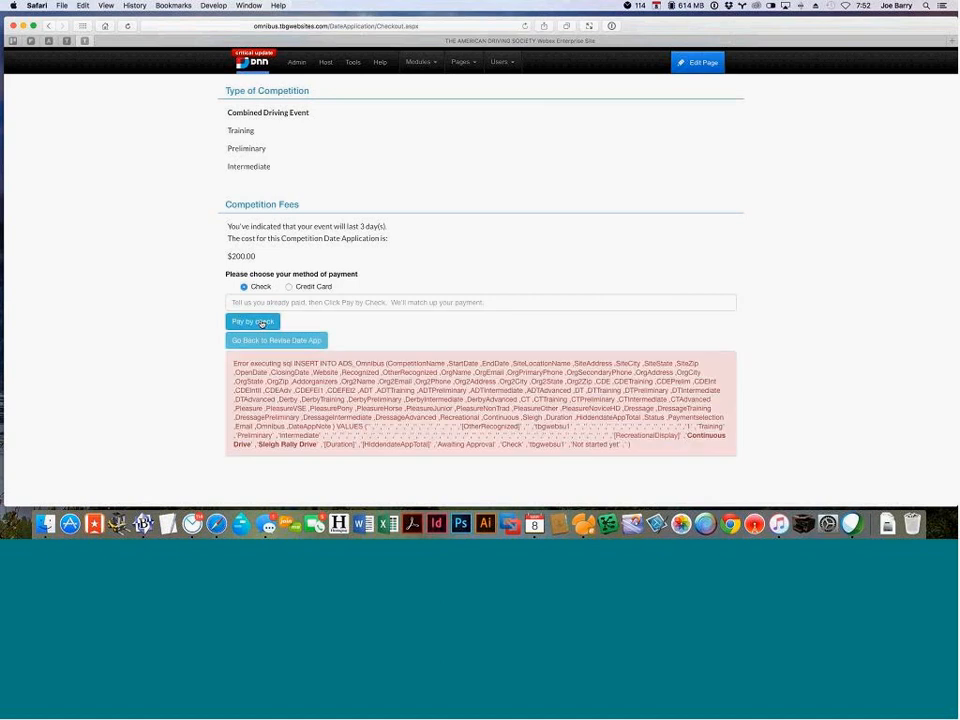
Return to the Organizers Omnibus Portal and open the CDE Event's omnibus form for completion
{"action": "scroll", "coordinate": [332, 328], "scroll_direction": "up", "scroll_amount": 3}
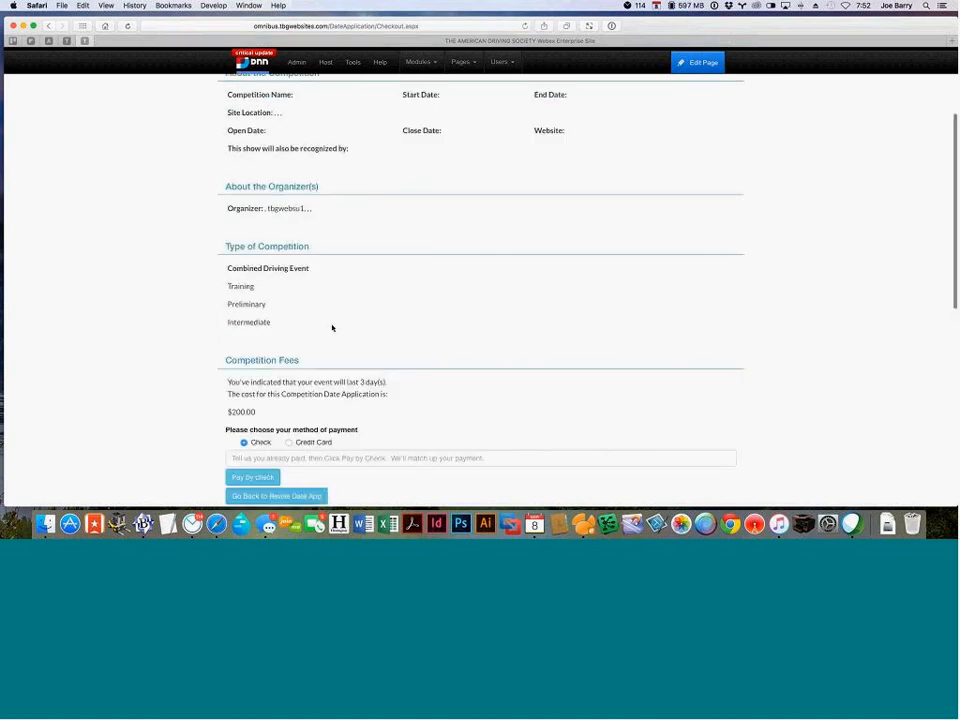
{"action": "scroll", "coordinate": [332, 328], "scroll_direction": "up", "scroll_amount": 3}
{"action": "left_click", "coordinate": [861, 104]}
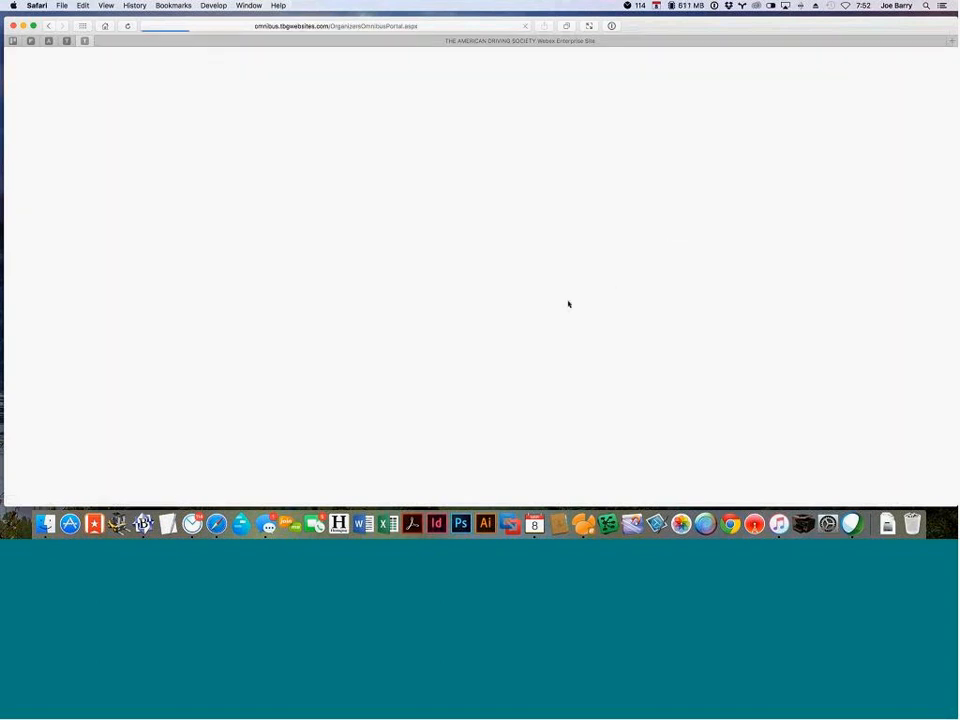
{"action": "scroll", "coordinate": [620, 340], "scroll_direction": "down", "scroll_amount": 2}
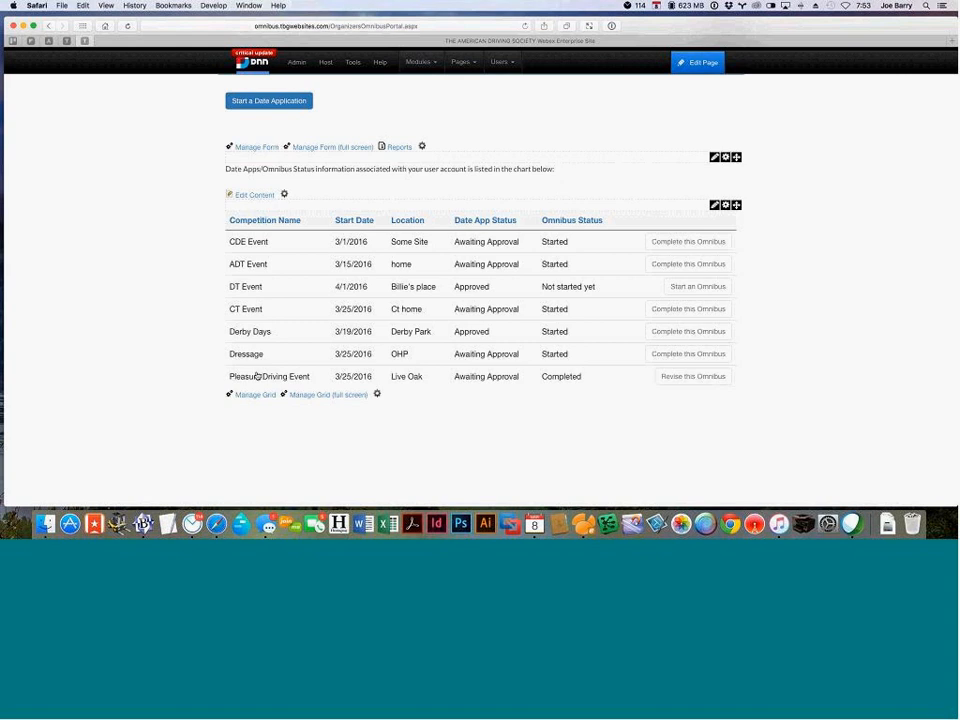
{"action": "left_click", "coordinate": [690, 243]}
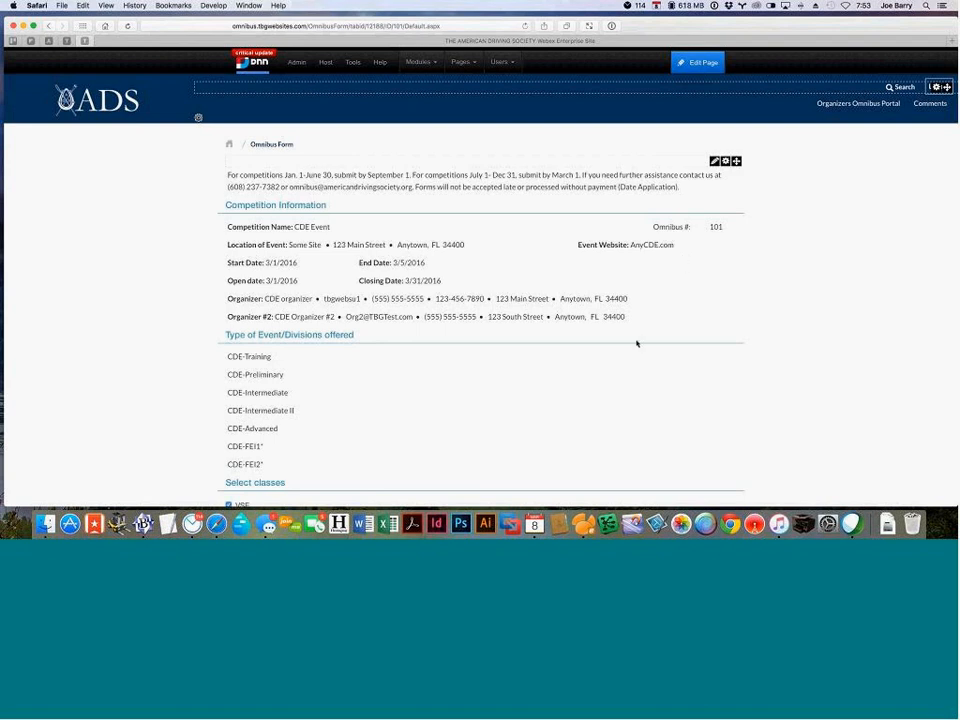
Examine the CDE Event's competition information, offered divisions and classes, and highlight its omnibus number
{"action": "scroll", "coordinate": [637, 343], "scroll_direction": "down", "scroll_amount": 2}
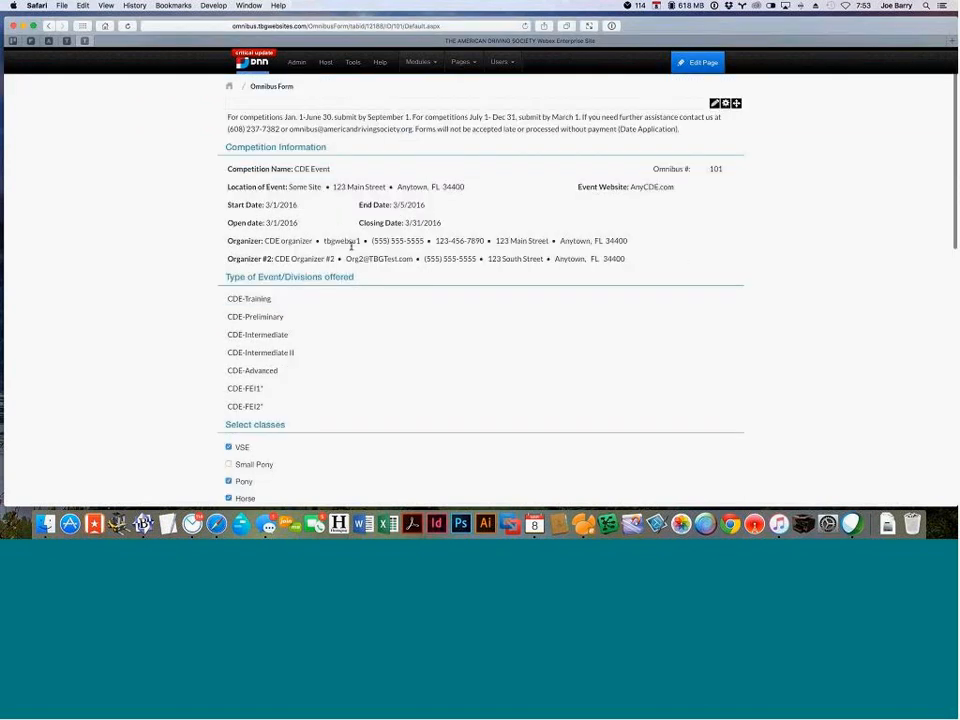
{"action": "scroll", "coordinate": [351, 246], "scroll_direction": "down", "scroll_amount": 4}
{"action": "scroll", "coordinate": [351, 249], "scroll_direction": "down", "scroll_amount": 1}
{"action": "scroll", "coordinate": [351, 249], "scroll_direction": "up", "scroll_amount": 1}
{"action": "scroll", "coordinate": [351, 248], "scroll_direction": "up", "scroll_amount": 1}
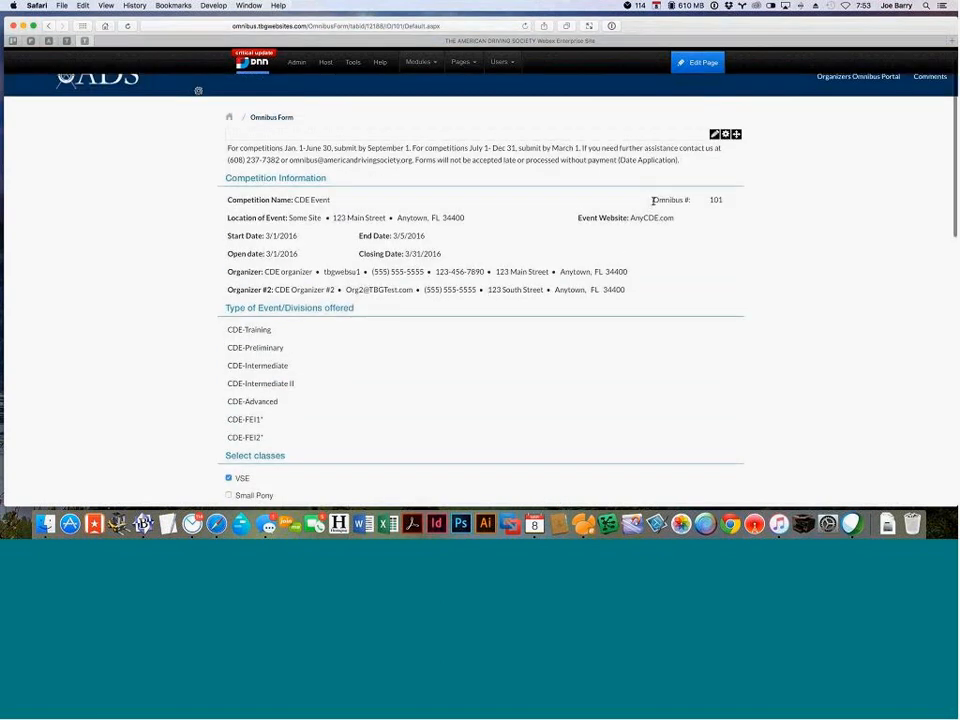
{"action": "left_click_drag", "start_coordinate": [653, 200], "coordinate": [727, 201]}
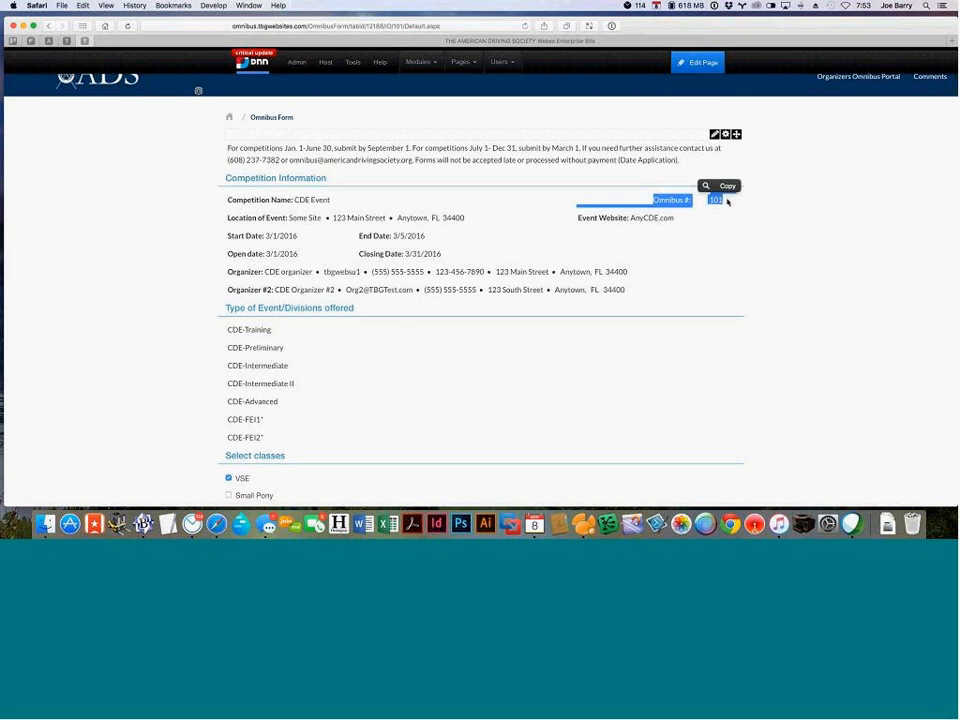
{"action": "left_click", "coordinate": [727, 201]}
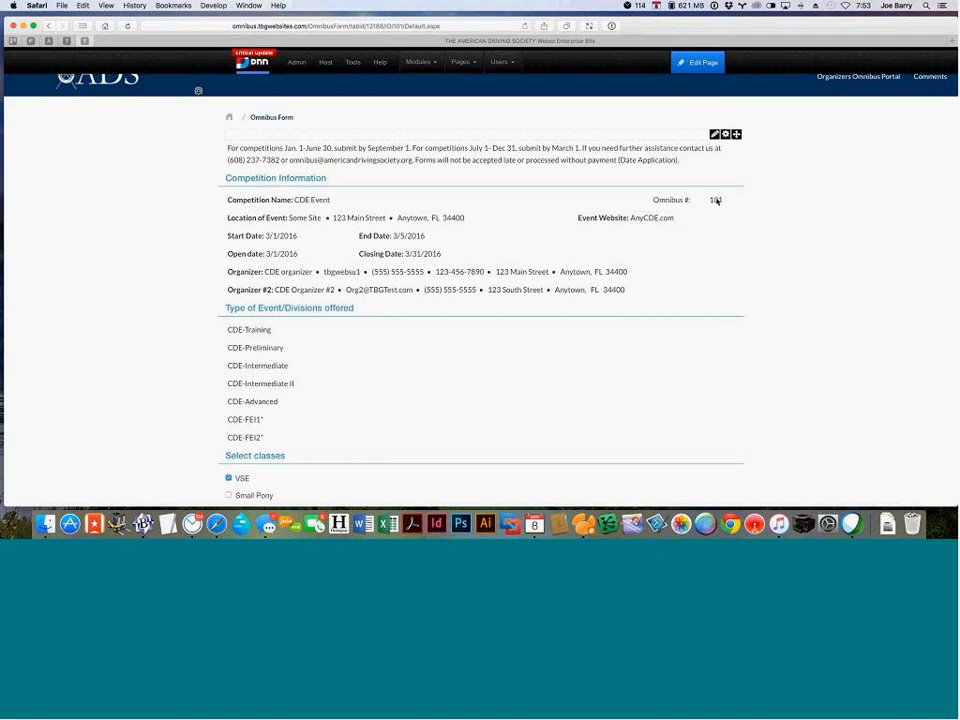
{"action": "double_click", "coordinate": [723, 200]}
Review the CDE Event's class and turnout selections, and save them to proceed to the entry information section
{"action": "scroll", "coordinate": [285, 323], "scroll_direction": "down", "scroll_amount": 3}
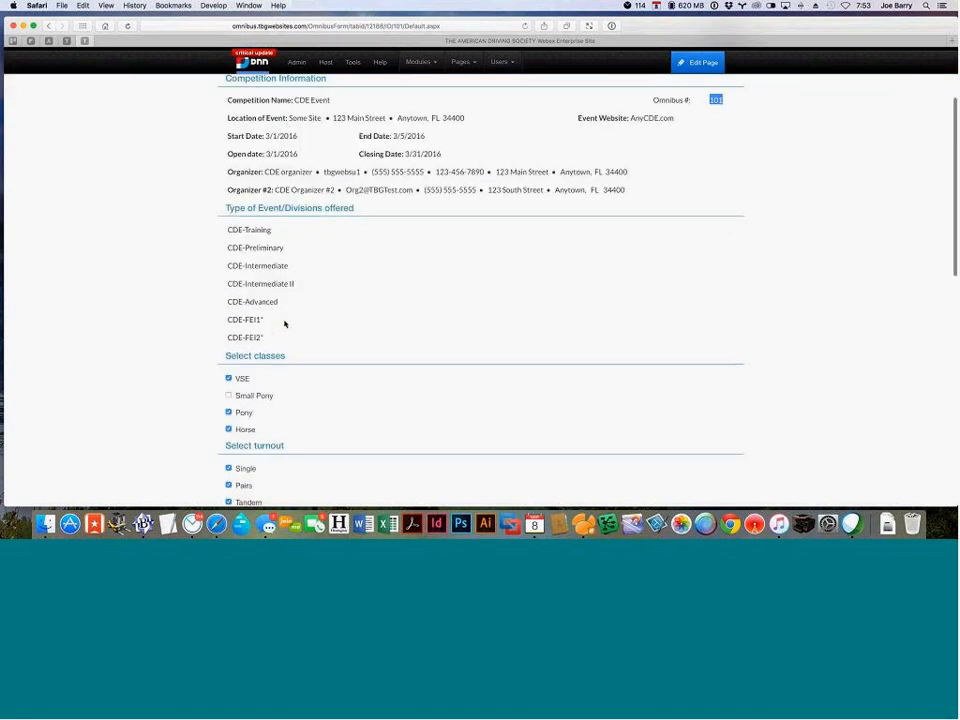
{"action": "scroll", "coordinate": [284, 323], "scroll_direction": "down", "scroll_amount": 3}
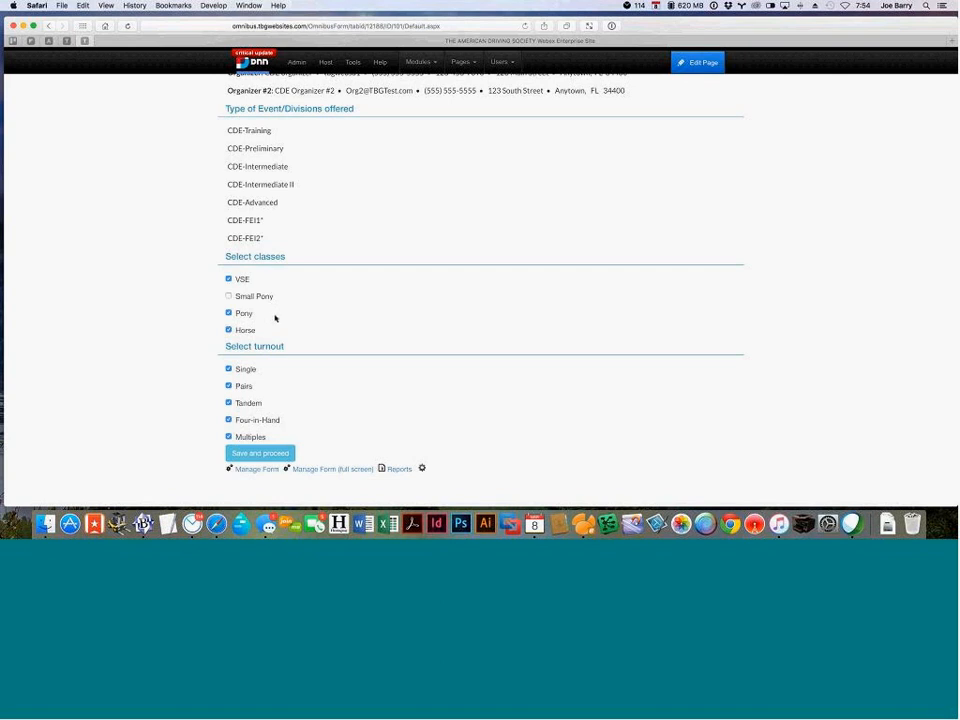
{"action": "scroll", "coordinate": [298, 331], "scroll_direction": "down", "scroll_amount": 2}
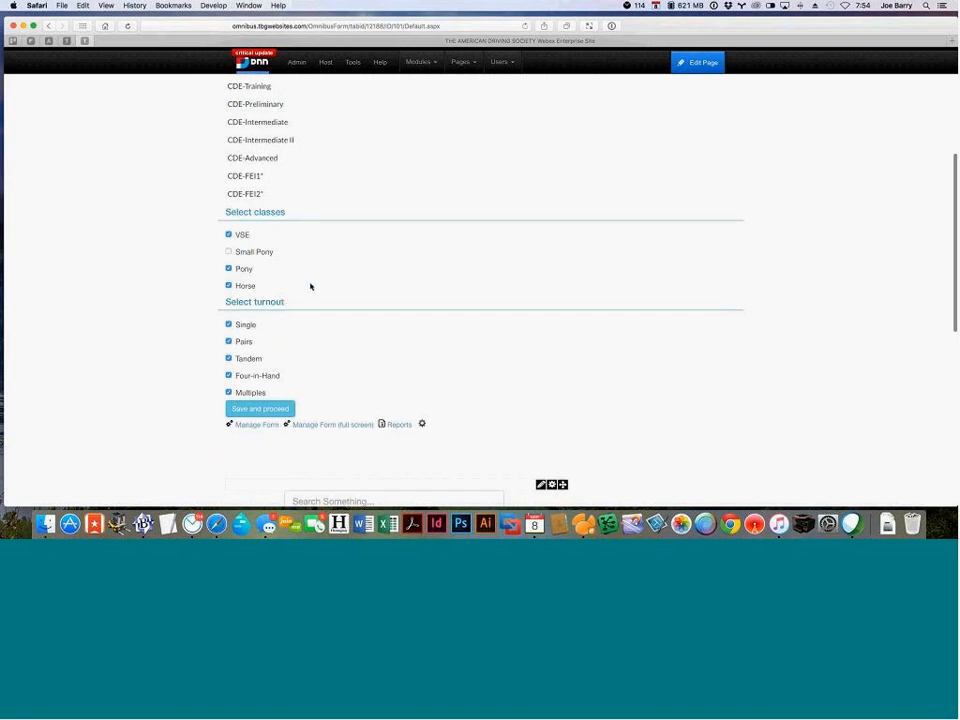
{"action": "left_click", "coordinate": [267, 411]}
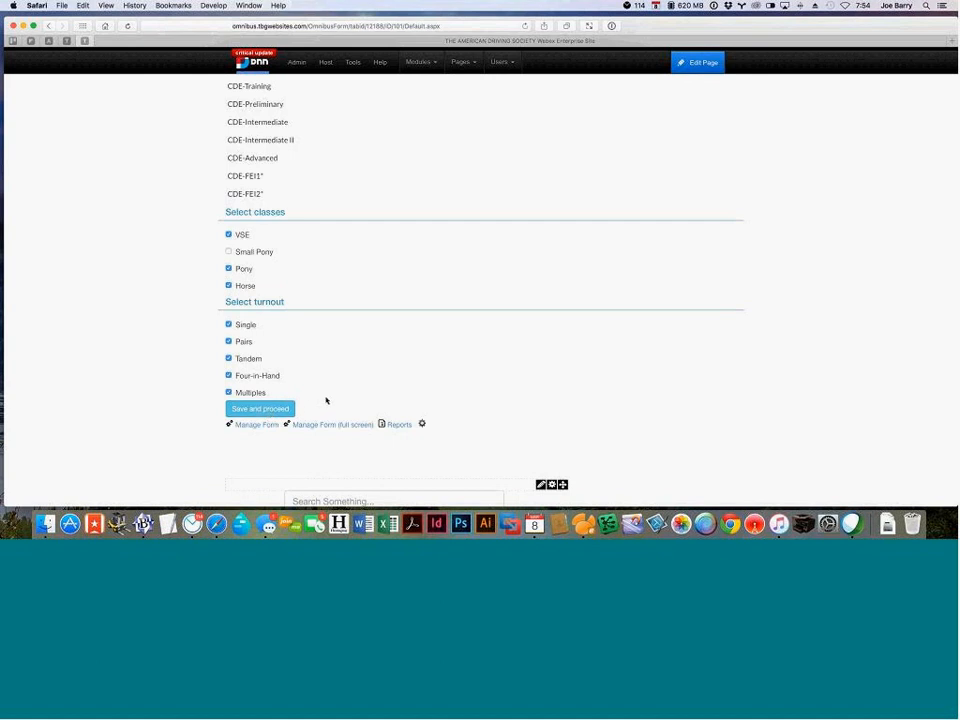
{"action": "scroll", "coordinate": [326, 400], "scroll_direction": "down", "scroll_amount": 5}
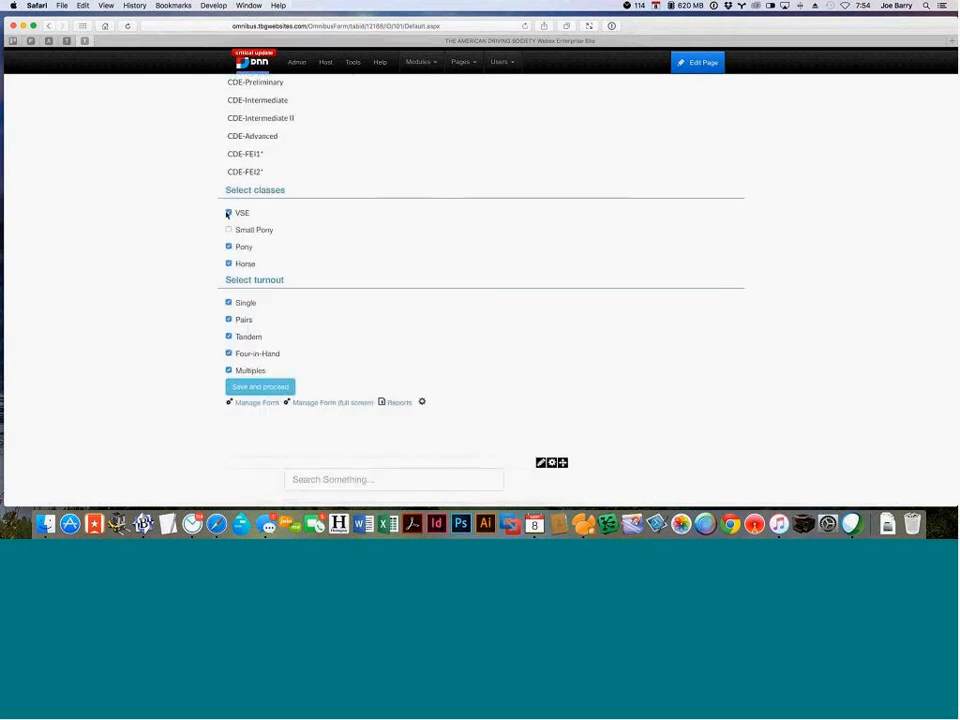
{"action": "left_click", "coordinate": [265, 390]}
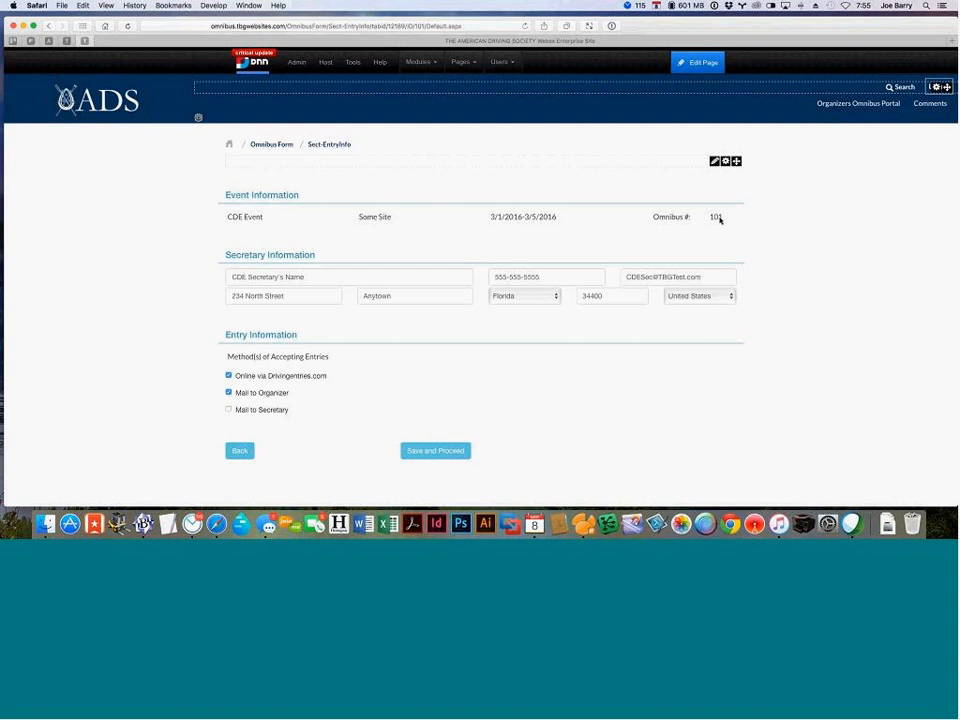
Review the secretary information and methods of accepting entries, and save them to proceed to the officials section
{"action": "scroll", "coordinate": [711, 223], "scroll_direction": "down", "scroll_amount": 3}
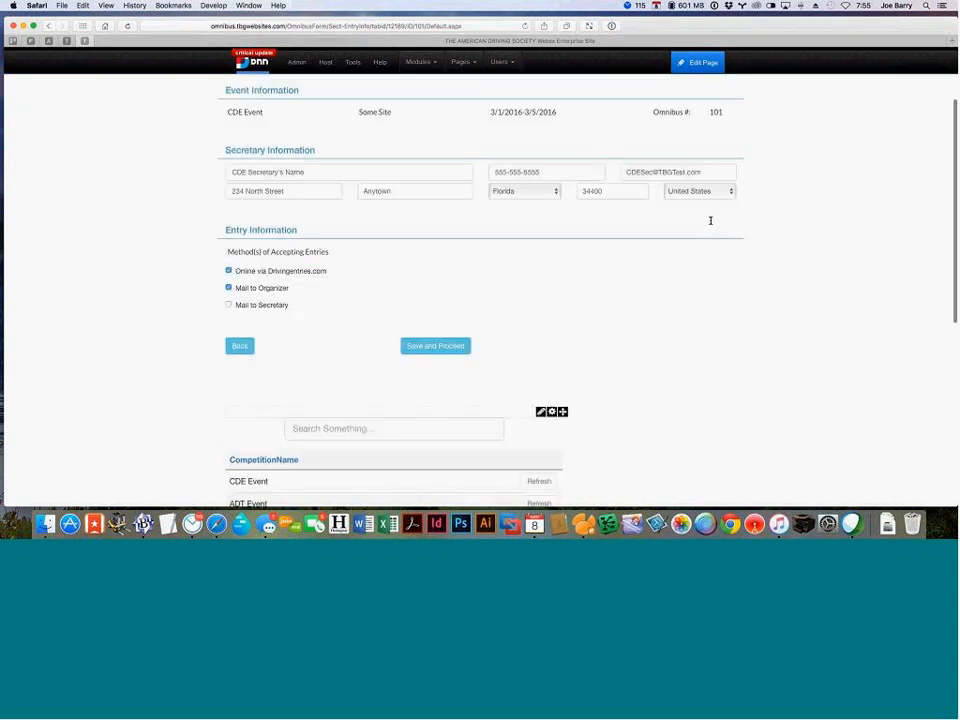
{"action": "scroll", "coordinate": [711, 220], "scroll_direction": "up", "scroll_amount": 3}
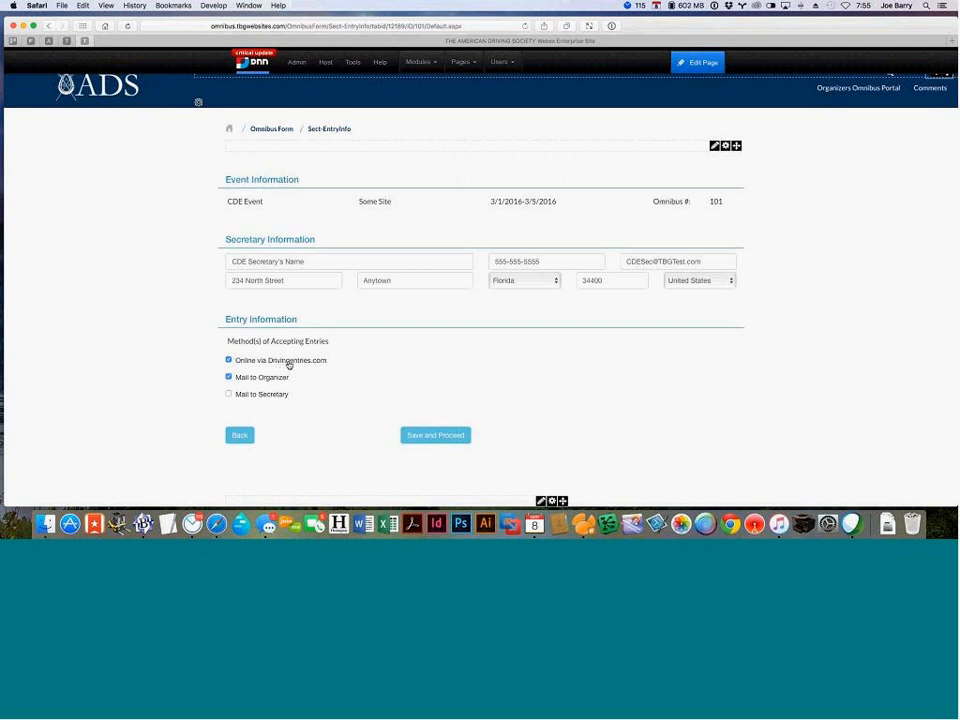
{"action": "left_click", "coordinate": [432, 436]}
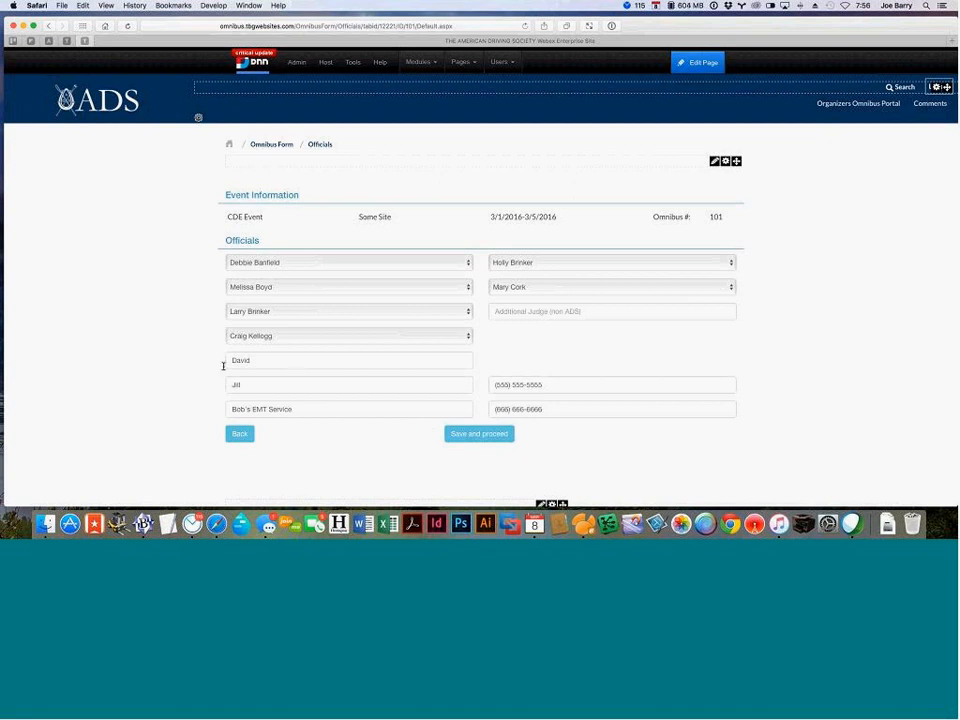
Look over the officials section, from the judges to the emergency service, and the competition list beneath it
{"action": "scroll", "coordinate": [217, 370], "scroll_direction": "down", "scroll_amount": 1}
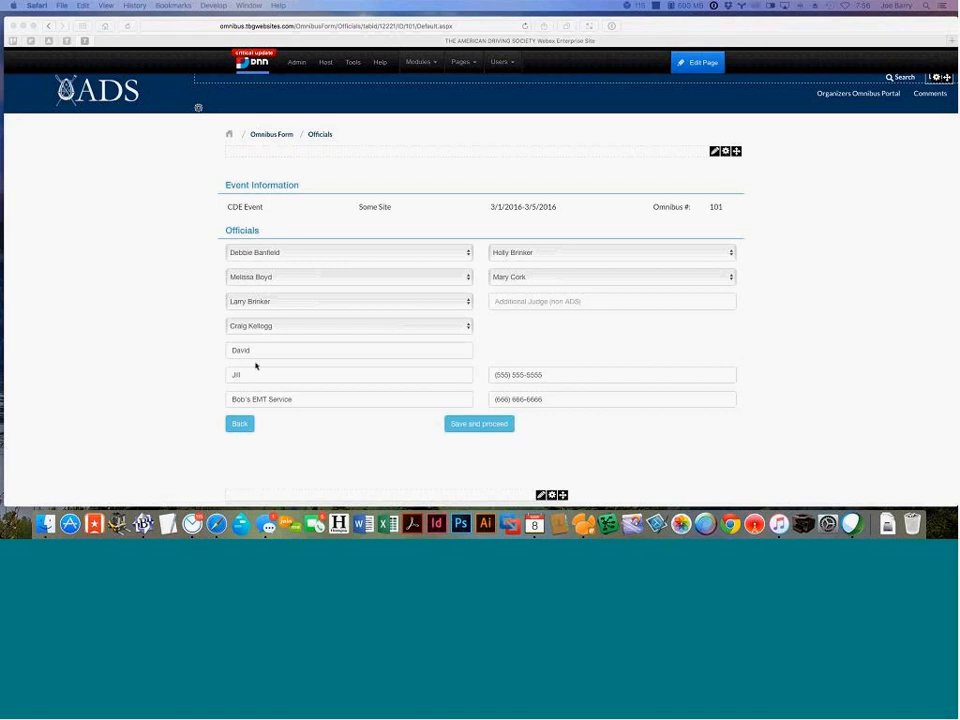
{"action": "scroll", "coordinate": [255, 366], "scroll_direction": "down", "scroll_amount": 2}
{"action": "scroll", "coordinate": [255, 366], "scroll_direction": "down", "scroll_amount": 1}
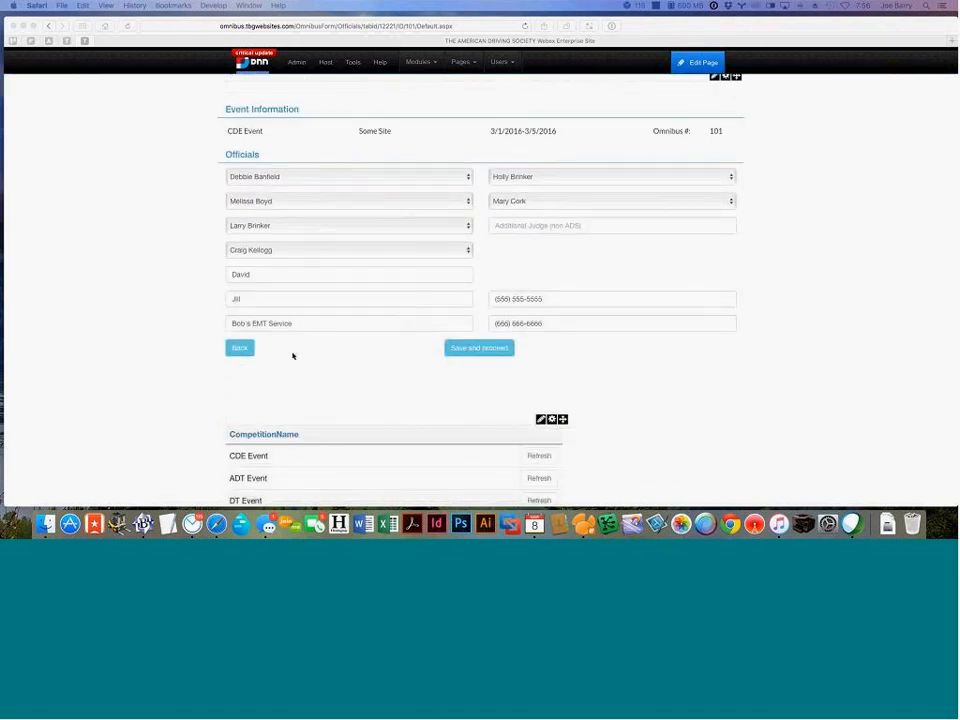
{"action": "scroll", "coordinate": [298, 364], "scroll_direction": "down", "scroll_amount": 6}
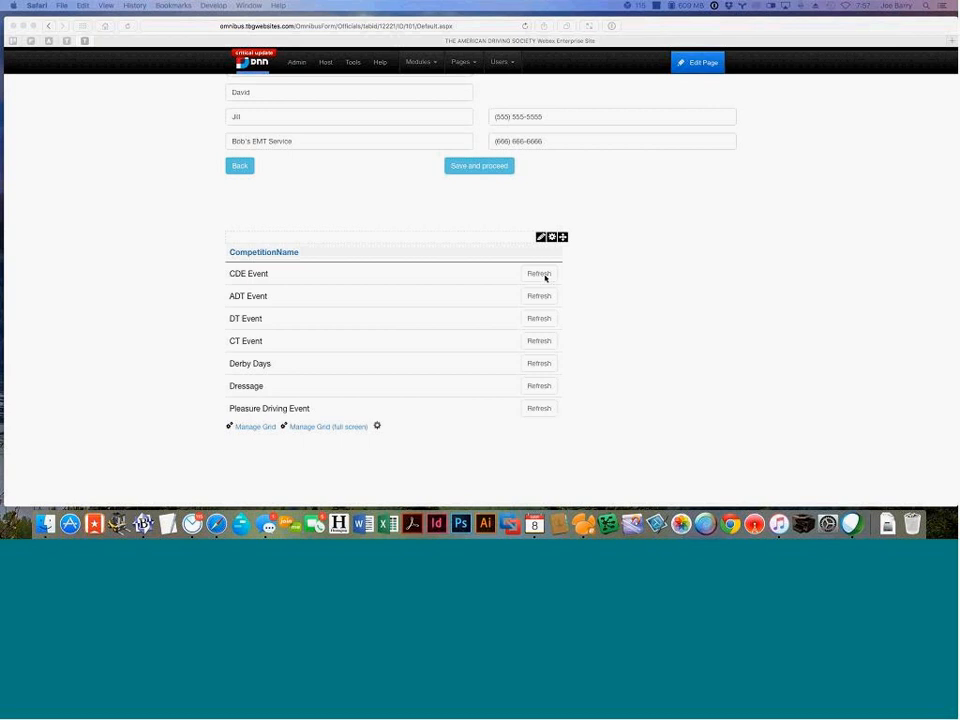
Examine the CDE Event's officials section and the competition list beneath it, highlighting the event's omnibus number
{"action": "scroll", "coordinate": [545, 278], "scroll_direction": "up", "scroll_amount": 5}
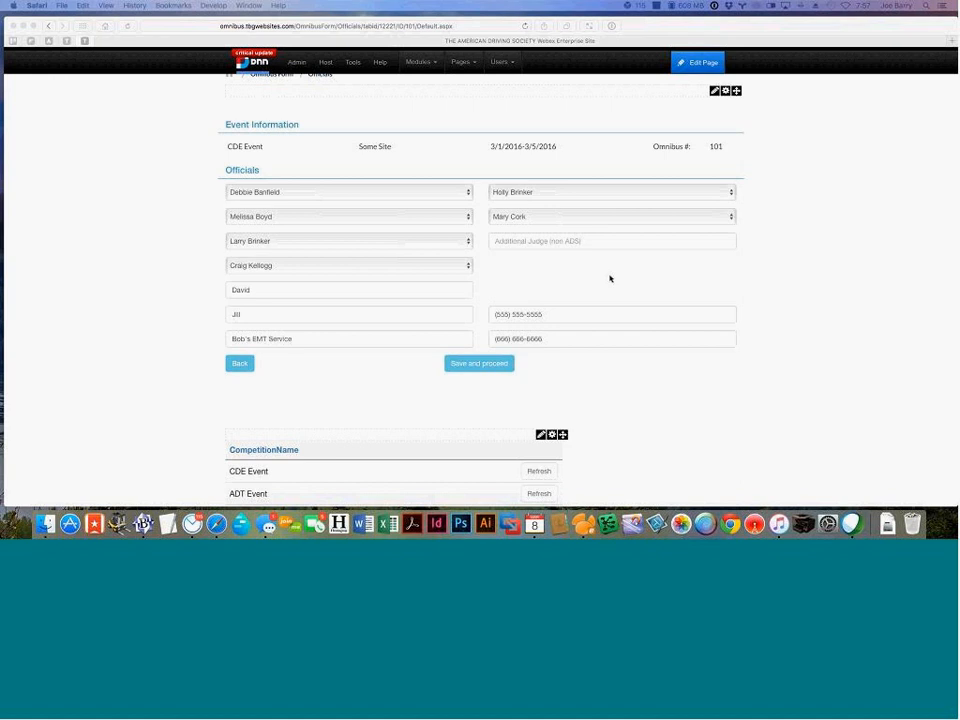
{"action": "double_click", "coordinate": [716, 147]}
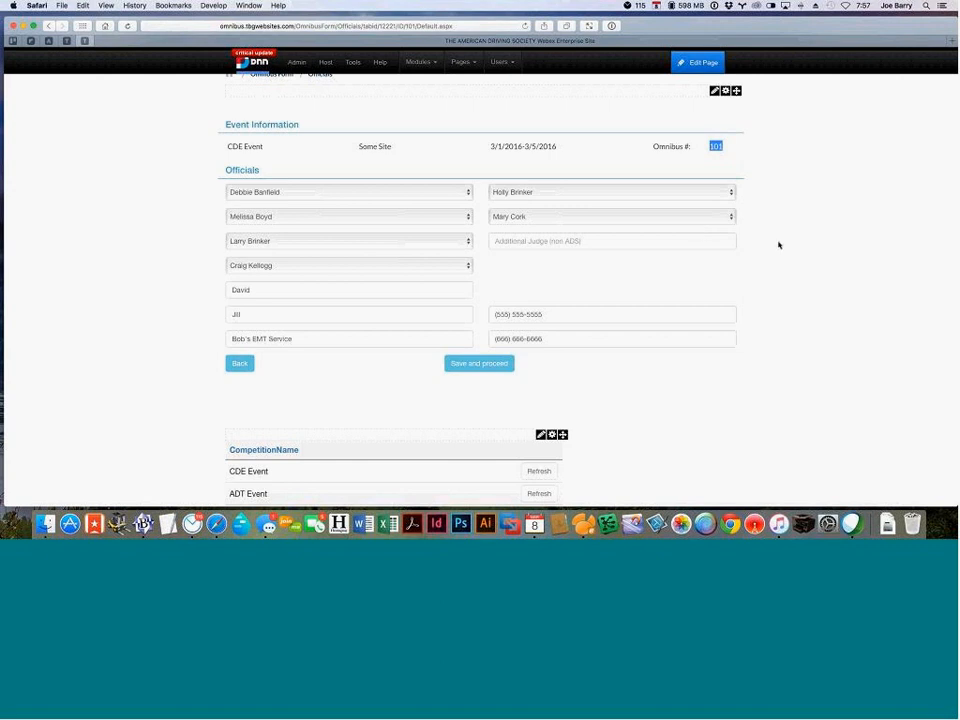
{"action": "scroll", "coordinate": [758, 246], "scroll_direction": "down", "scroll_amount": 3}
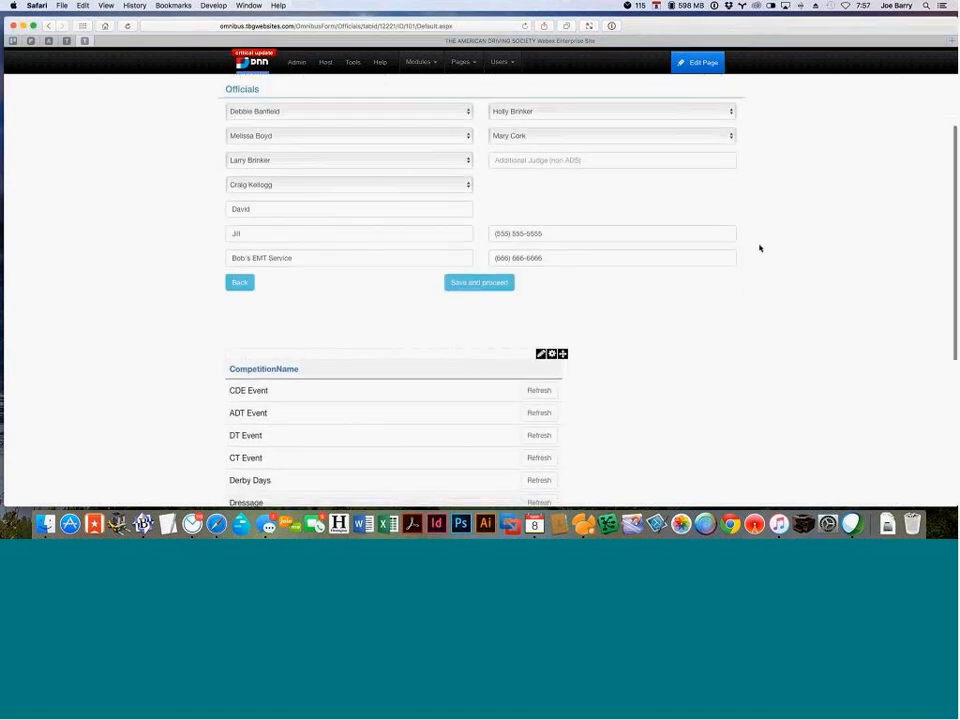
{"action": "scroll", "coordinate": [759, 247], "scroll_direction": "down", "scroll_amount": 2}
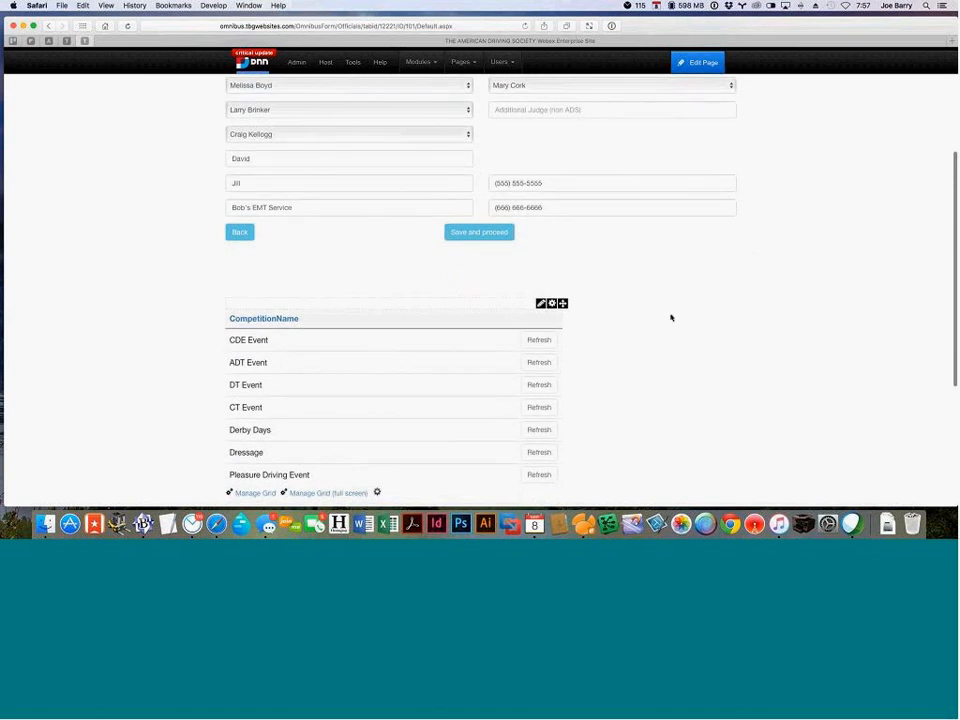
{"action": "scroll", "coordinate": [671, 318], "scroll_direction": "down", "scroll_amount": 3}
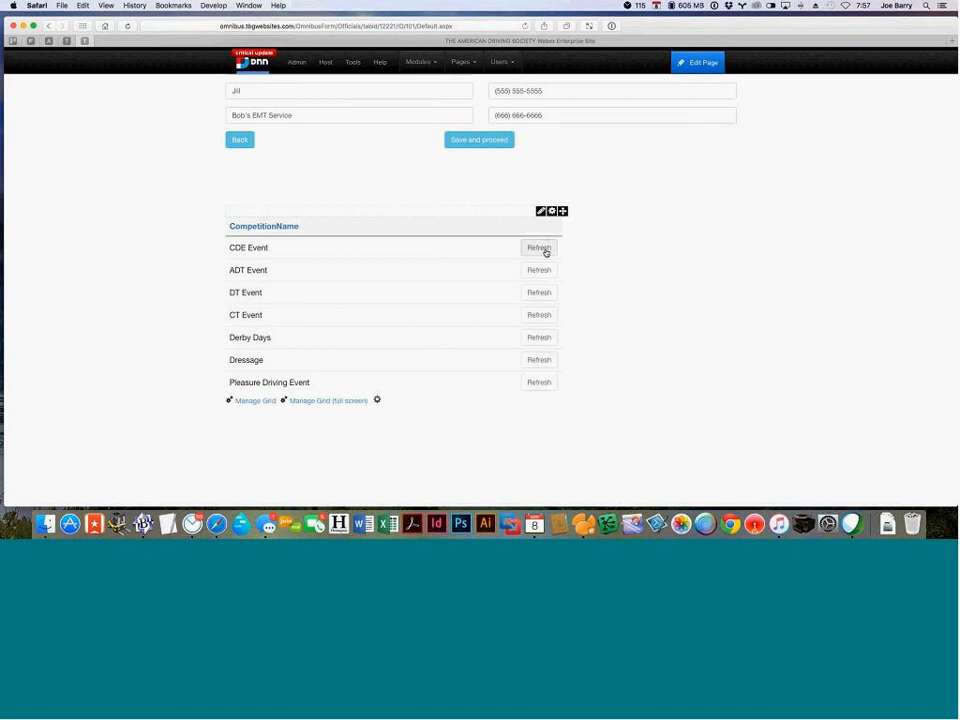
{"action": "scroll", "coordinate": [587, 289], "scroll_direction": "down", "scroll_amount": 1}
{"action": "scroll", "coordinate": [587, 290], "scroll_direction": "up", "scroll_amount": 2}
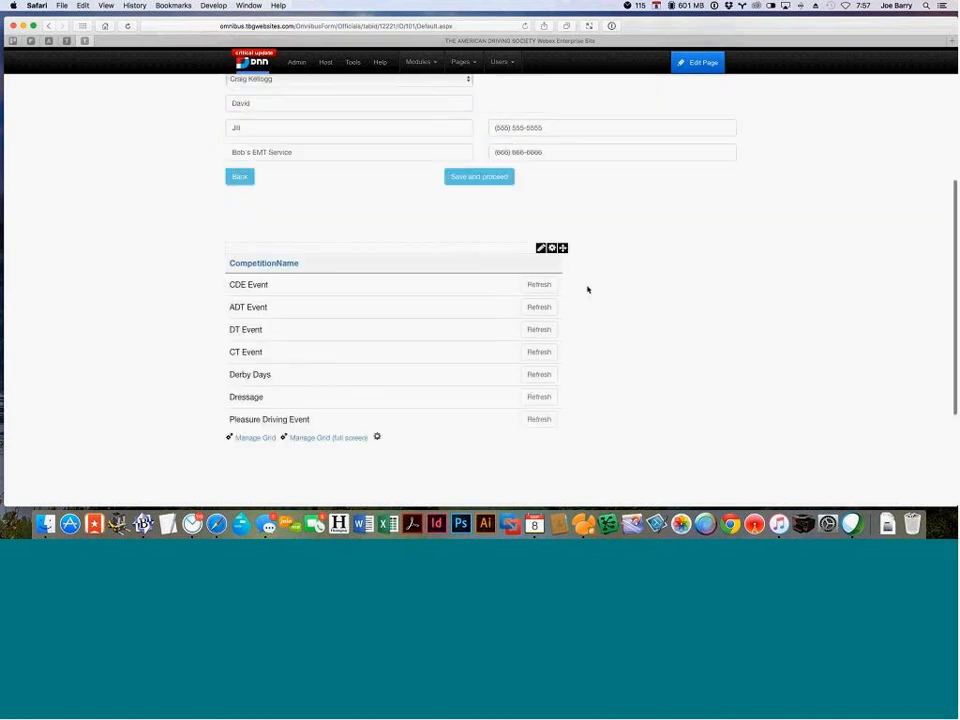
{"action": "scroll", "coordinate": [587, 289], "scroll_direction": "up", "scroll_amount": 7}
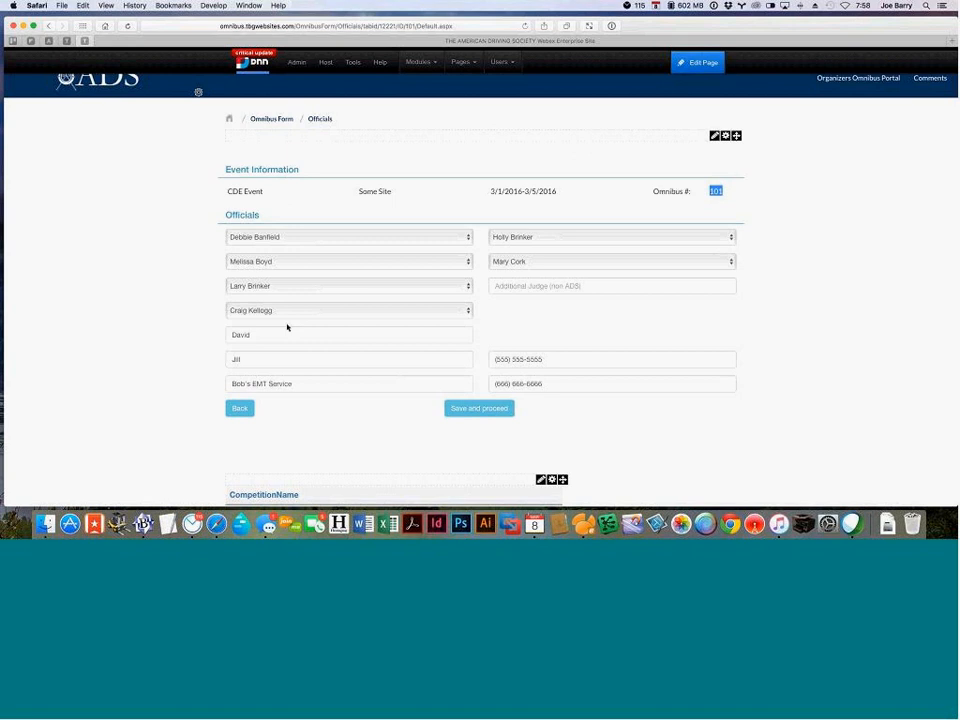
Load the Pleasure Driving Event into the officials section and look through the choices for President of the Jury and TD
{"action": "scroll", "coordinate": [287, 327], "scroll_direction": "down", "scroll_amount": 5}
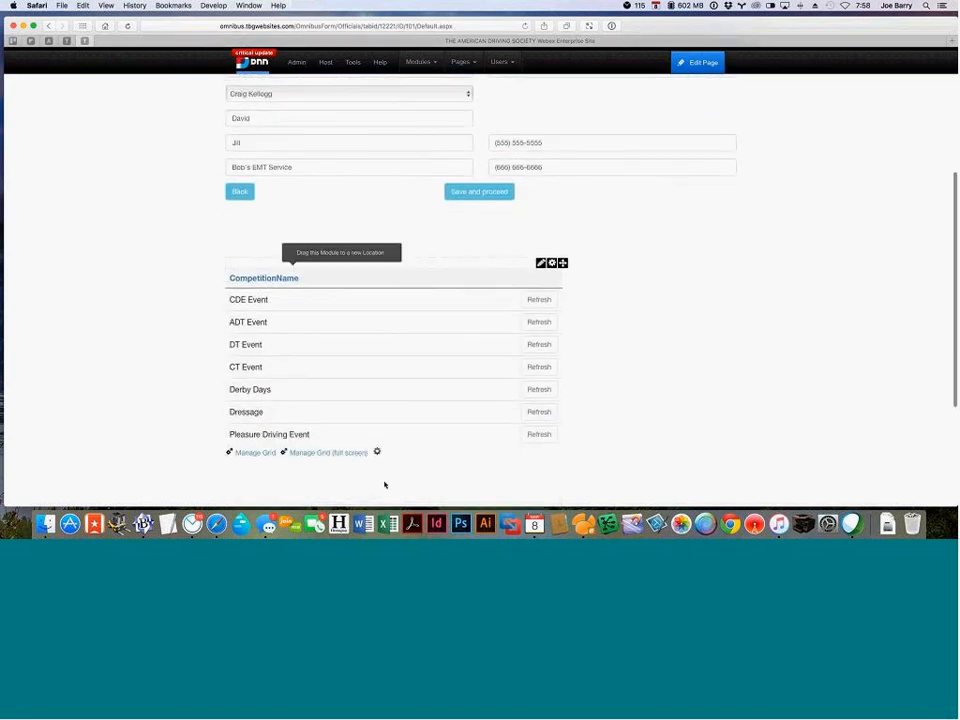
{"action": "left_click", "coordinate": [538, 428]}
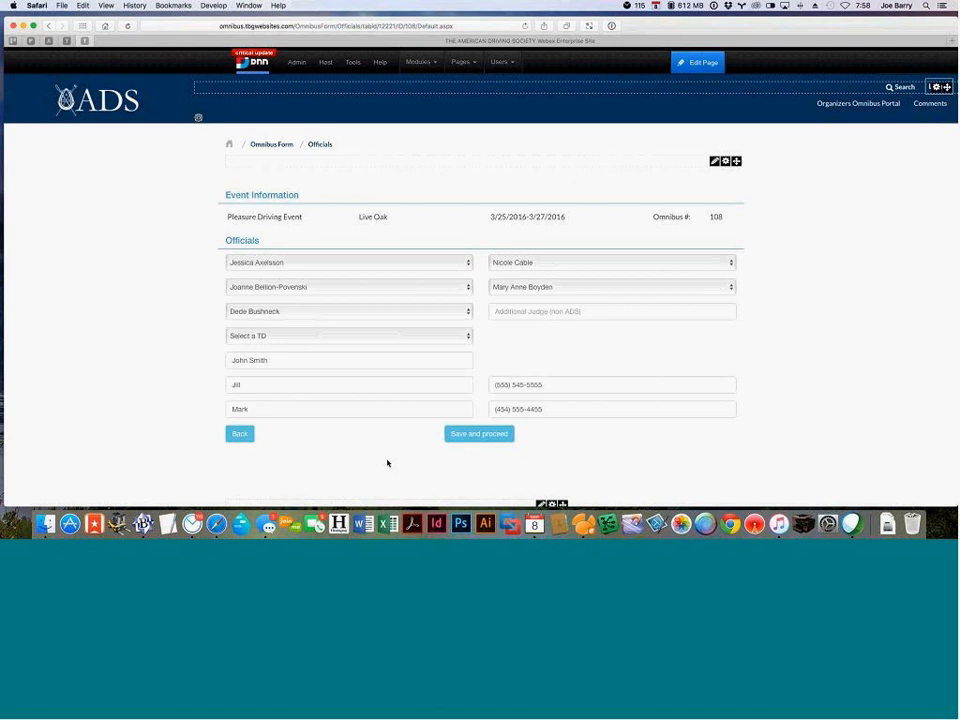
{"action": "left_click", "coordinate": [469, 264]}
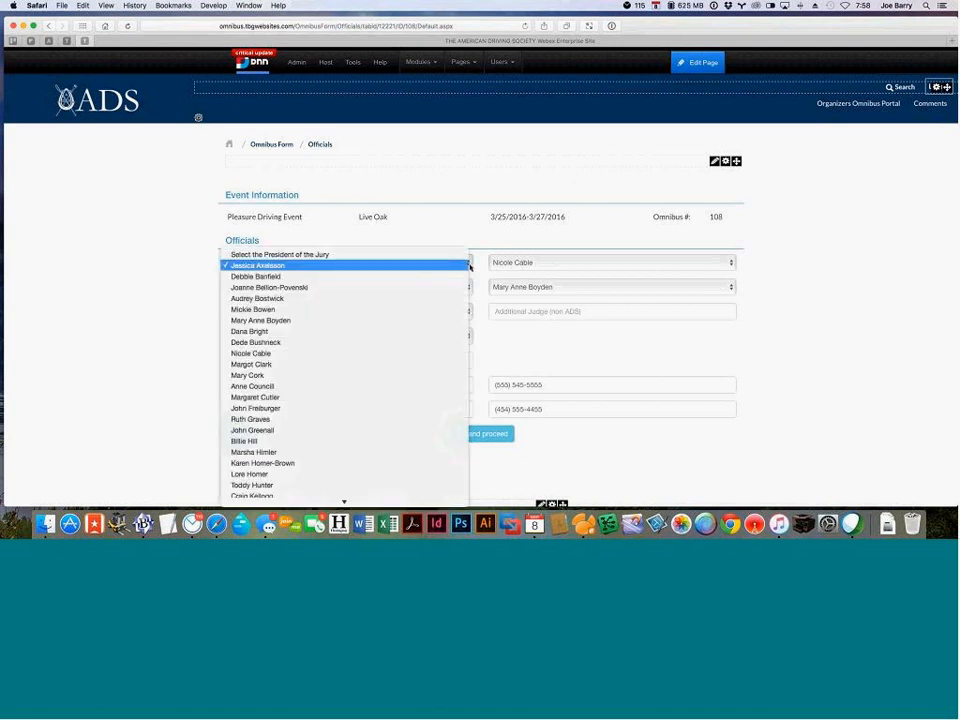
{"action": "left_click", "coordinate": [444, 214]}
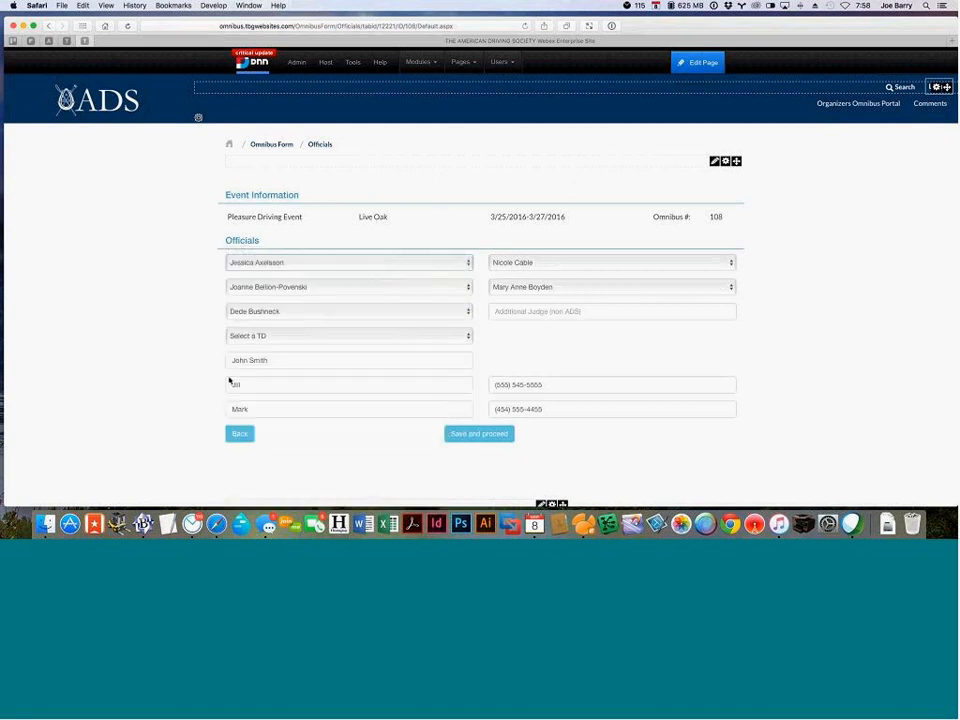
{"action": "left_click", "coordinate": [257, 337]}
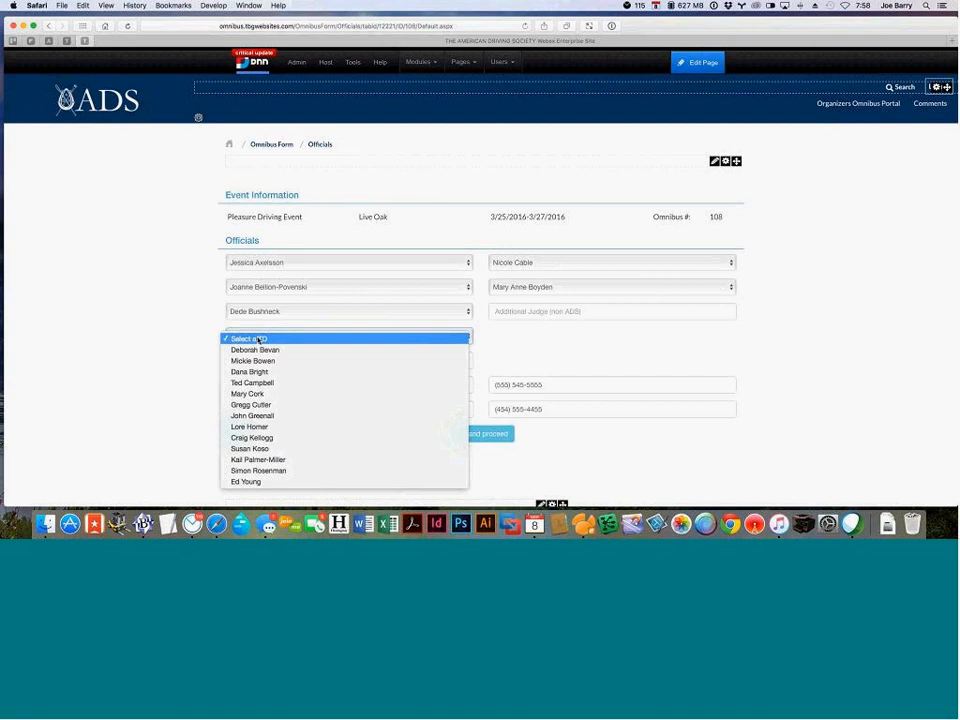
{"action": "left_click", "coordinate": [184, 336]}
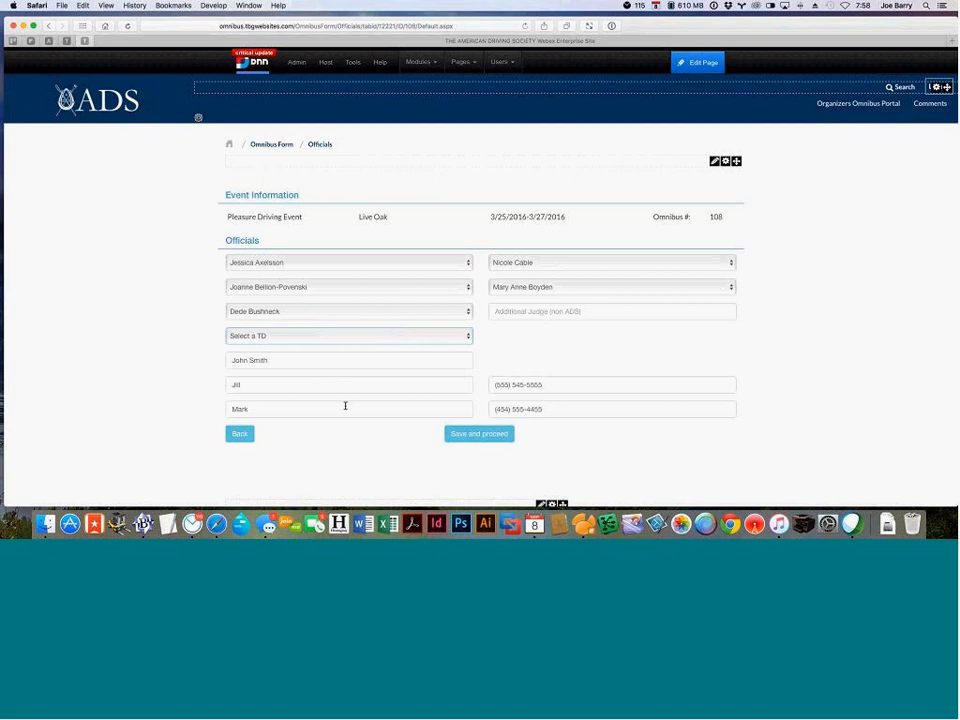
Inspect the field list in the officials form's settings and return to the officials page
{"action": "scroll", "coordinate": [345, 405], "scroll_direction": "down", "scroll_amount": 3}
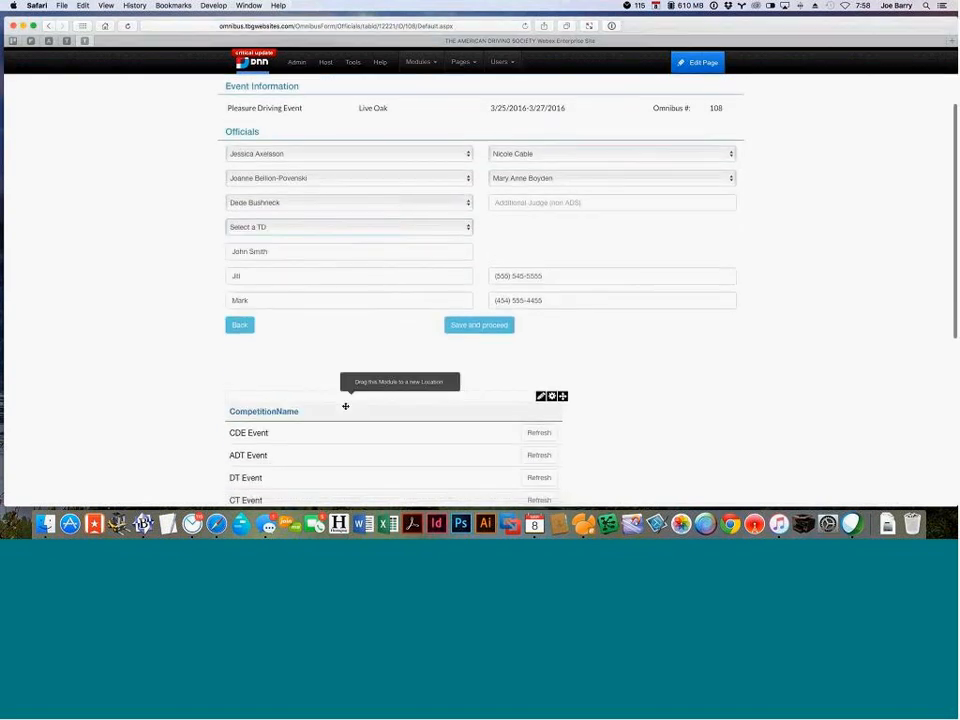
{"action": "scroll", "coordinate": [345, 408], "scroll_direction": "up", "scroll_amount": 3}
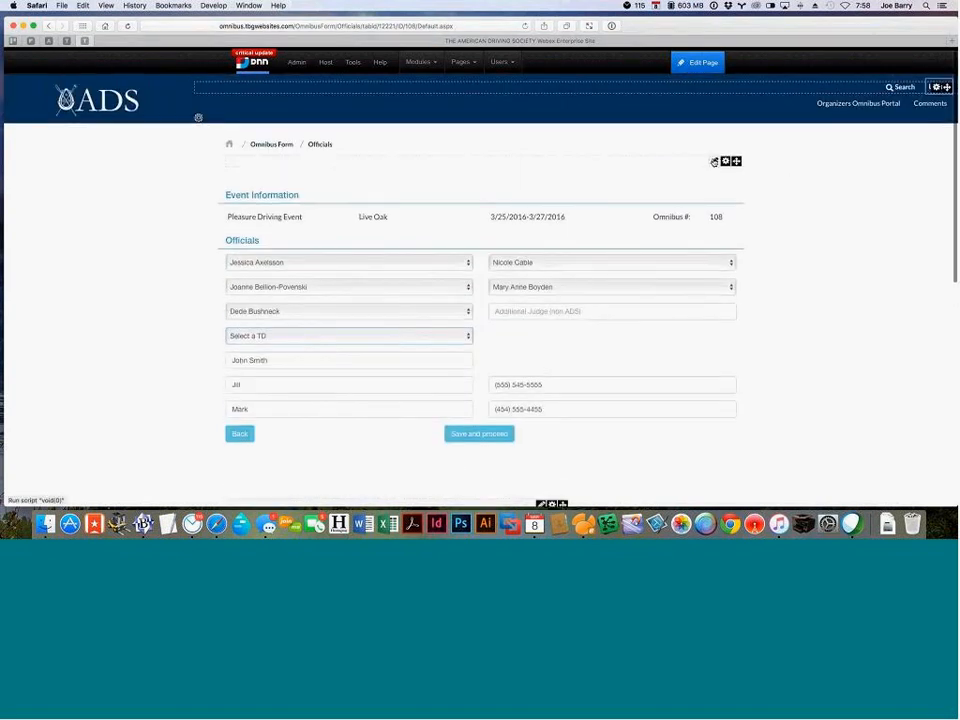
{"action": "mouse_move", "coordinate": [725, 160]}
{"action": "left_click", "coordinate": [667, 193]}
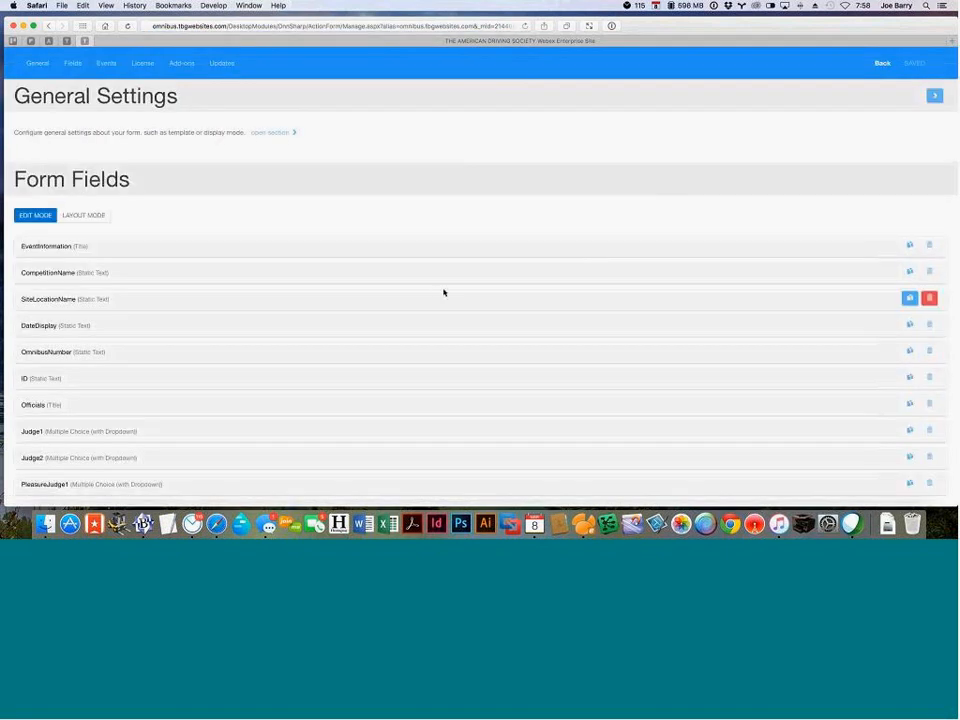
{"action": "scroll", "coordinate": [822, 162], "scroll_direction": "down", "scroll_amount": 1}
{"action": "scroll", "coordinate": [822, 162], "scroll_direction": "up", "scroll_amount": 1}
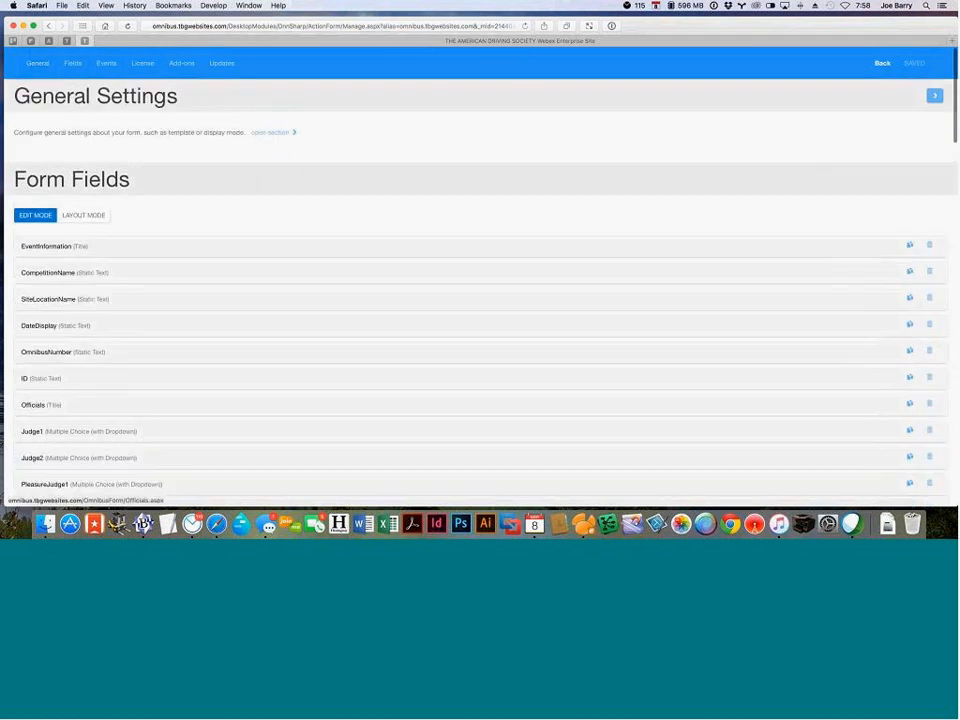
{"action": "left_click", "coordinate": [883, 64]}
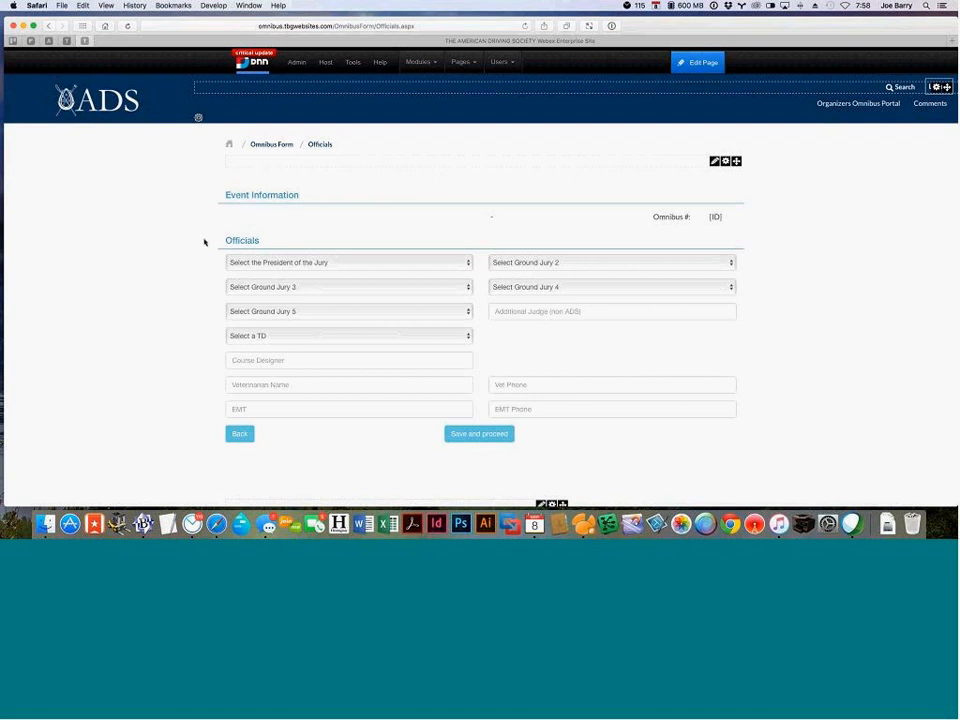
Save the blank officials form to proceed to the fees section, and load the CDE Event there
{"action": "scroll", "coordinate": [205, 242], "scroll_direction": "down", "scroll_amount": 2}
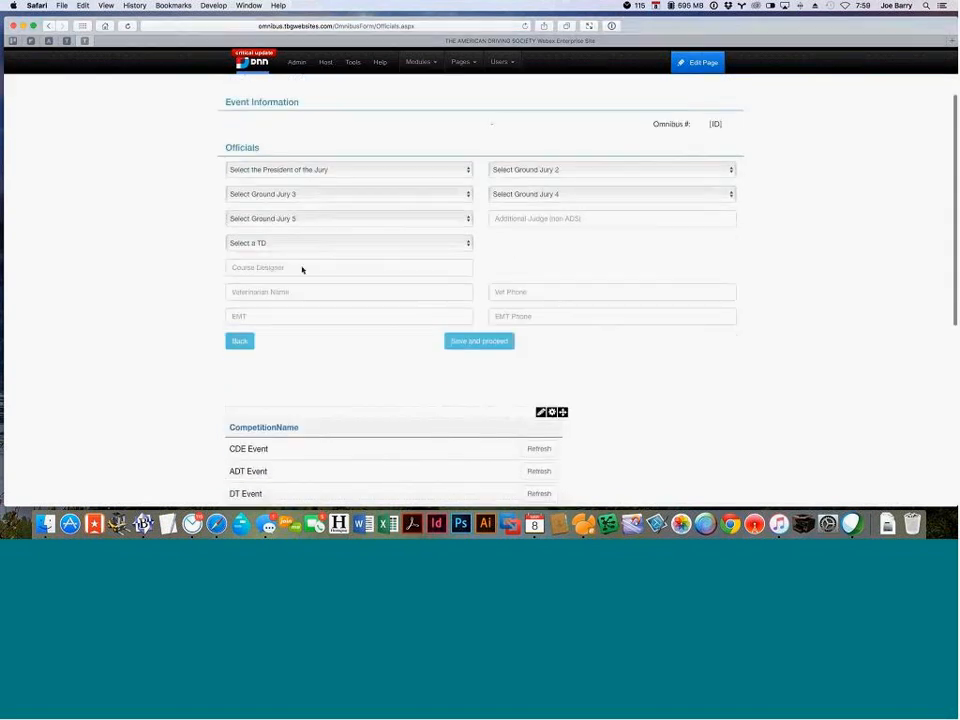
{"action": "scroll", "coordinate": [302, 269], "scroll_direction": "down", "scroll_amount": 2}
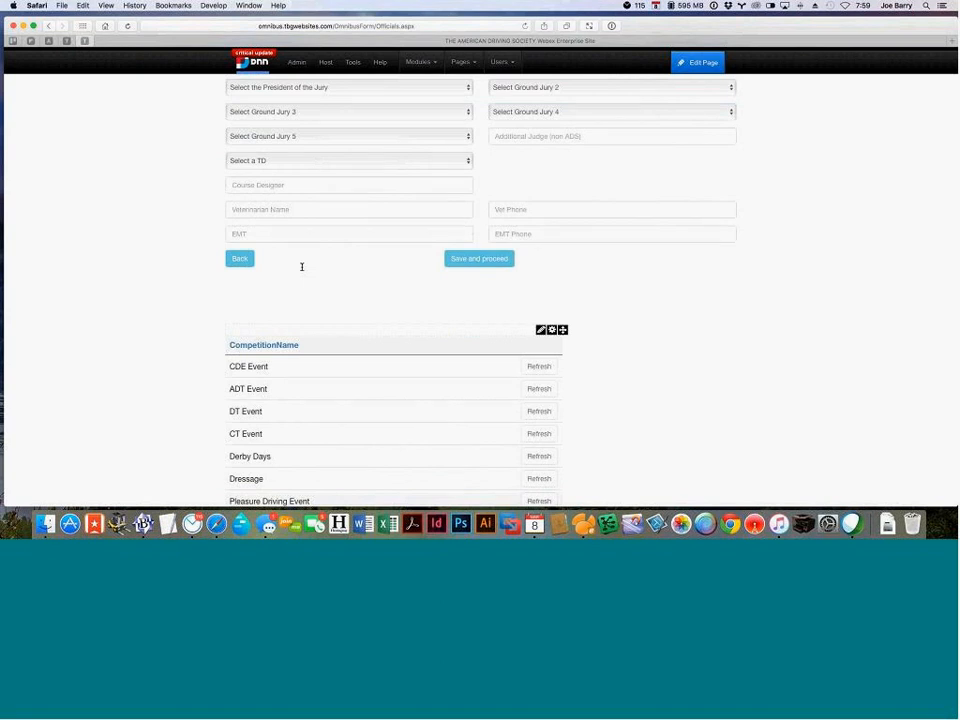
{"action": "scroll", "coordinate": [302, 267], "scroll_direction": "down", "scroll_amount": 1}
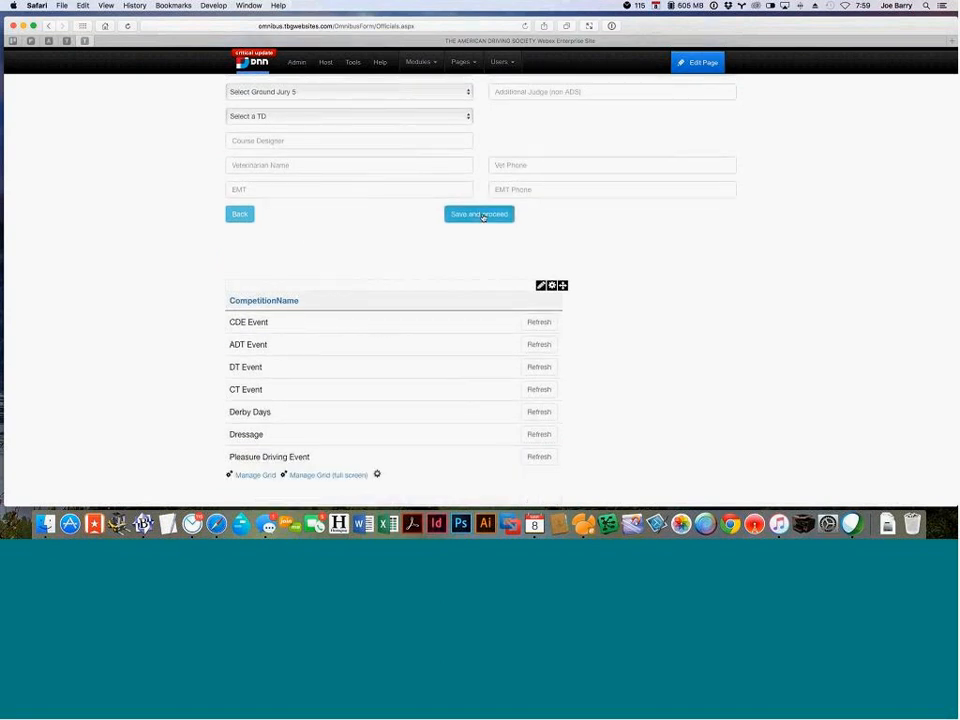
{"action": "left_click", "coordinate": [483, 215]}
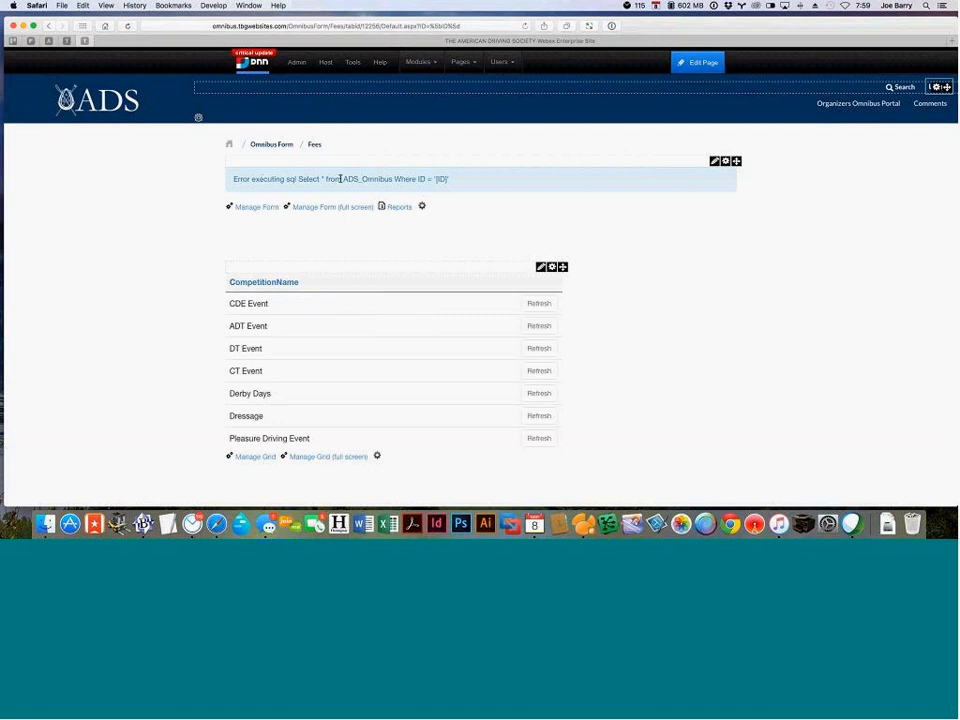
{"action": "left_click", "coordinate": [537, 304]}
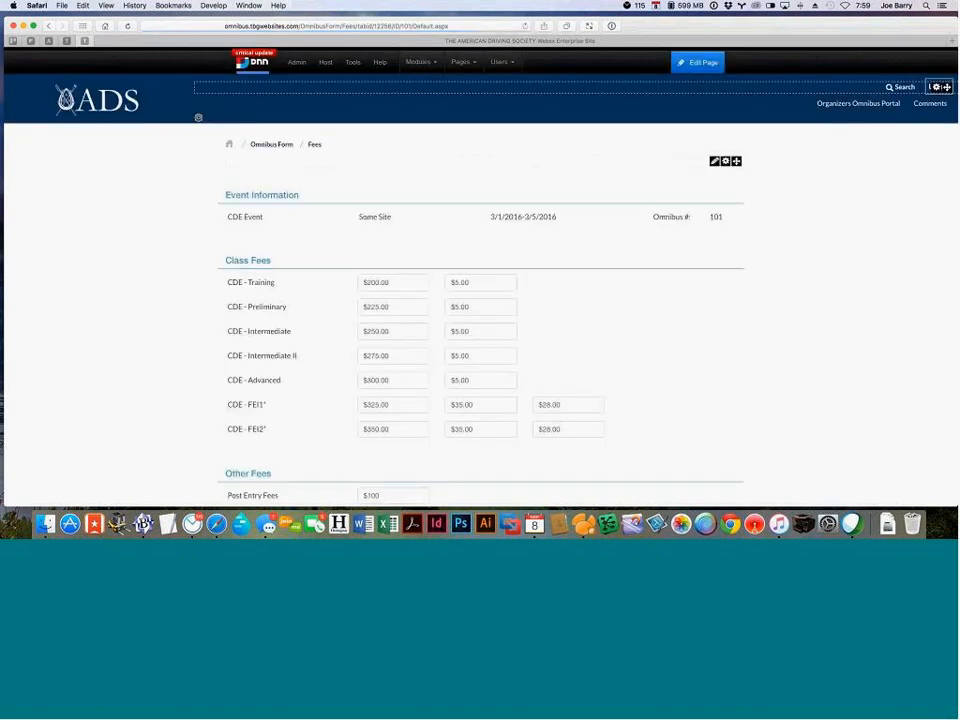
Look over the CDE Event's class fees and other fees, and go back to its officials section
{"action": "scroll", "coordinate": [546, 321], "scroll_direction": "down", "scroll_amount": 5}
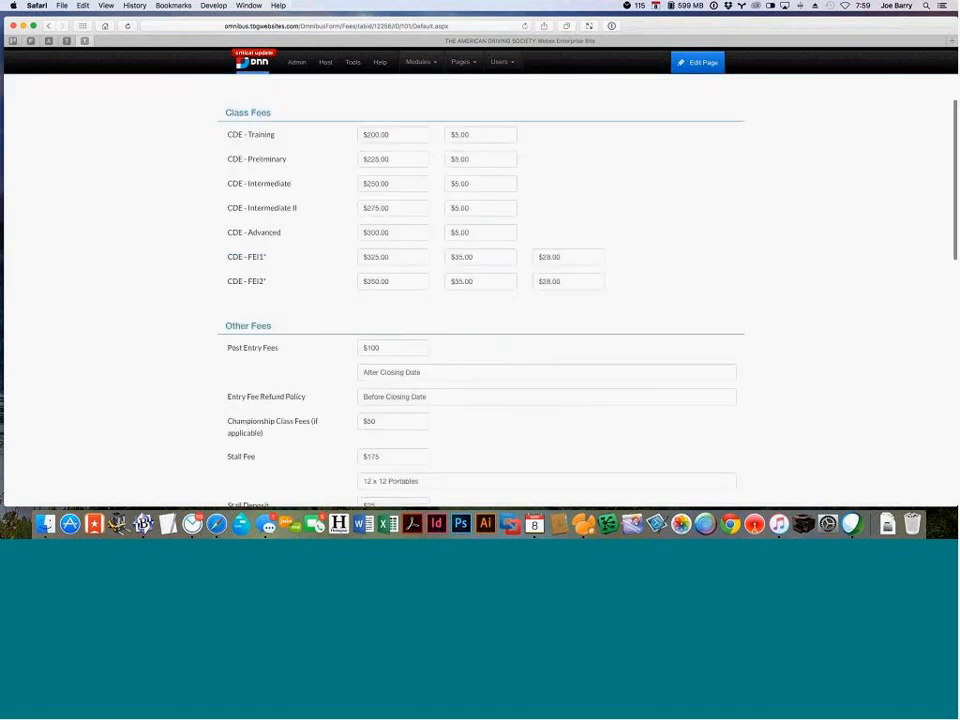
{"action": "scroll", "coordinate": [546, 321], "scroll_direction": "up", "scroll_amount": 2}
{"action": "scroll", "coordinate": [545, 320], "scroll_direction": "down", "scroll_amount": 5}
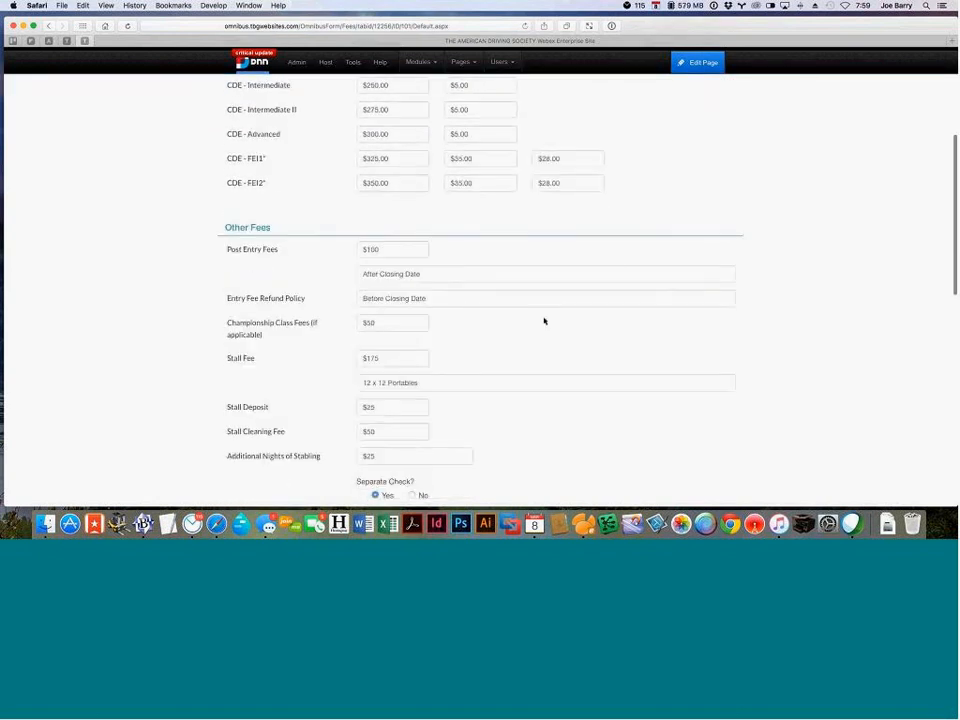
{"action": "scroll", "coordinate": [544, 320], "scroll_direction": "up", "scroll_amount": 8}
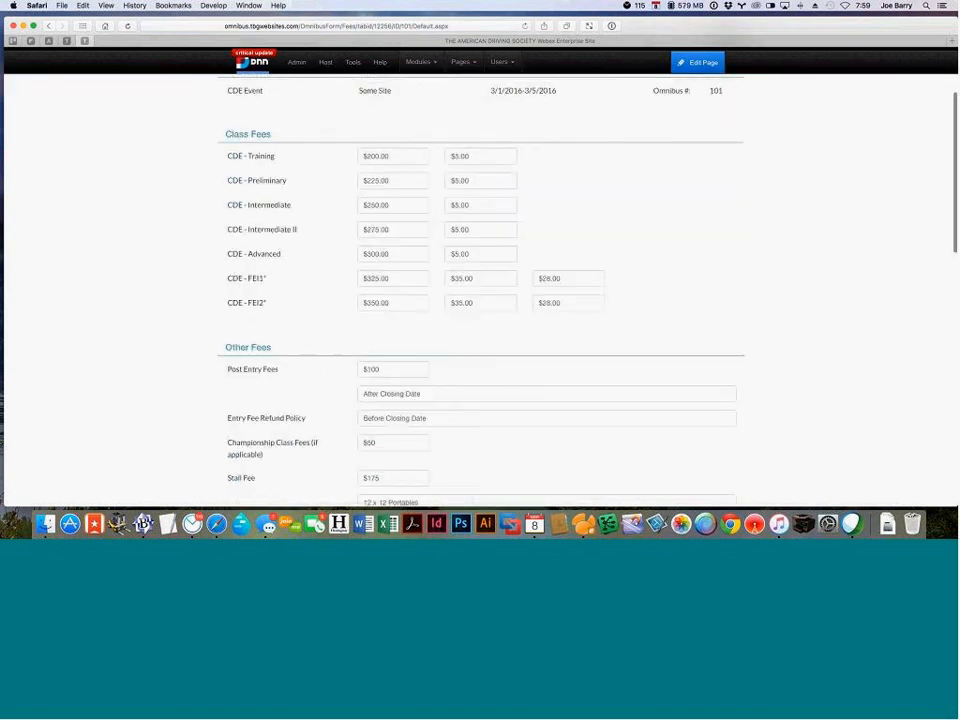
{"action": "scroll", "coordinate": [392, 366], "scroll_direction": "down", "scroll_amount": 8}
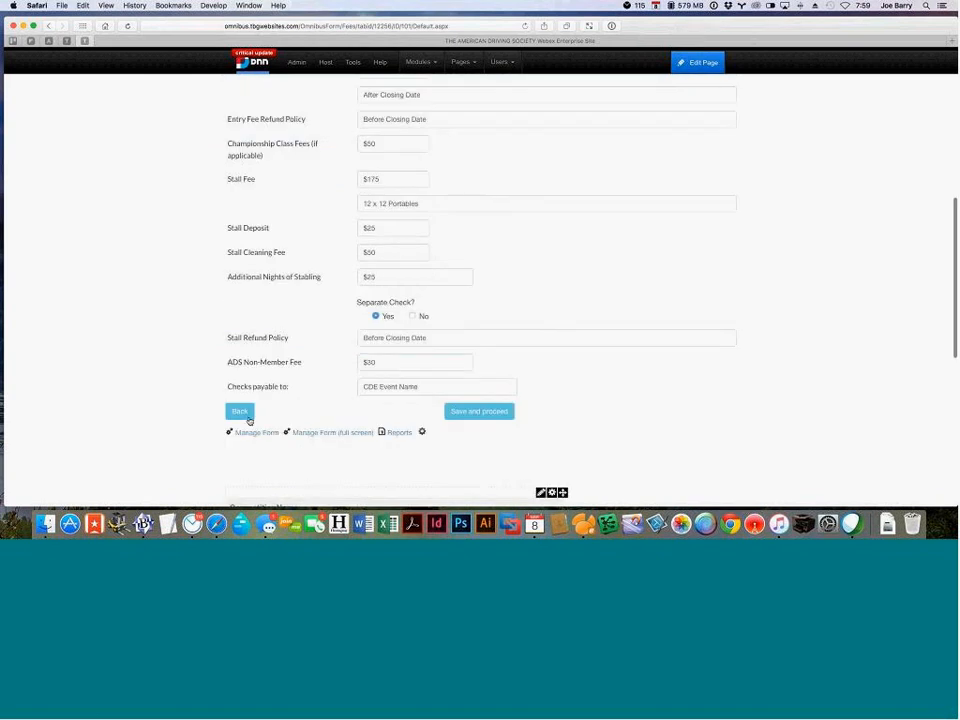
{"action": "left_click", "coordinate": [248, 415]}
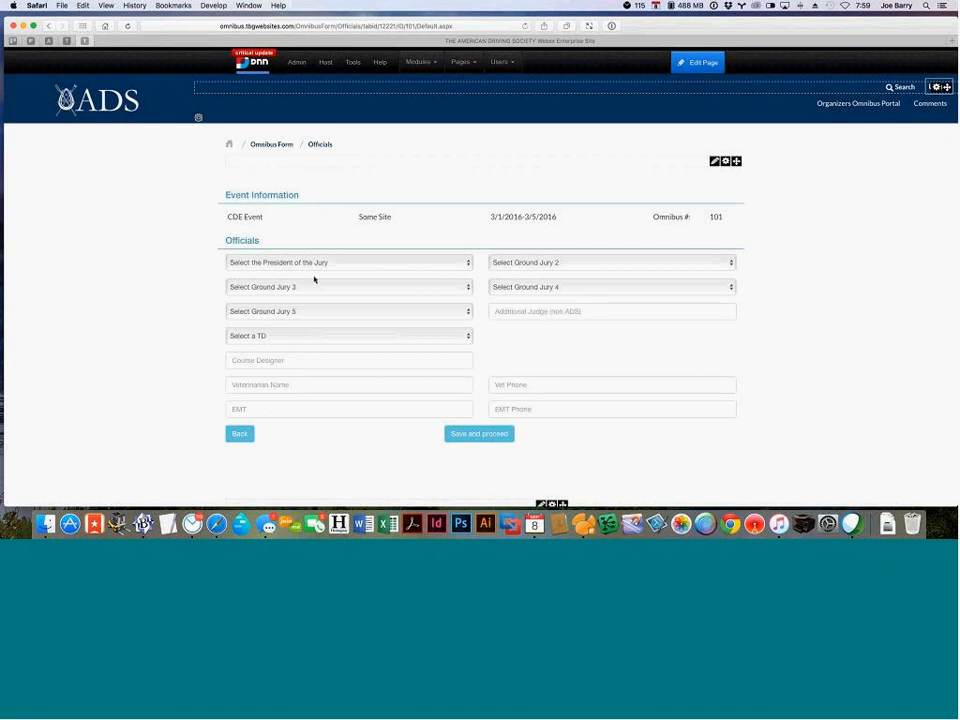
Reload the CDE Event in the officials section, and save the section to proceed to the fees
{"action": "scroll", "coordinate": [439, 410], "scroll_direction": "down", "scroll_amount": 5}
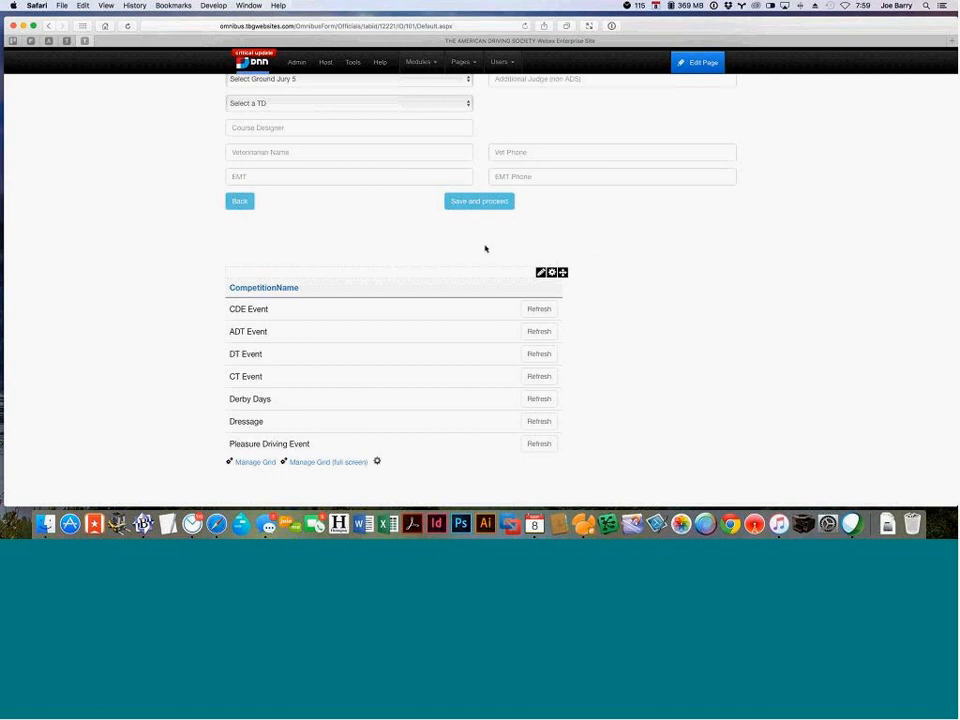
{"action": "left_click", "coordinate": [548, 313]}
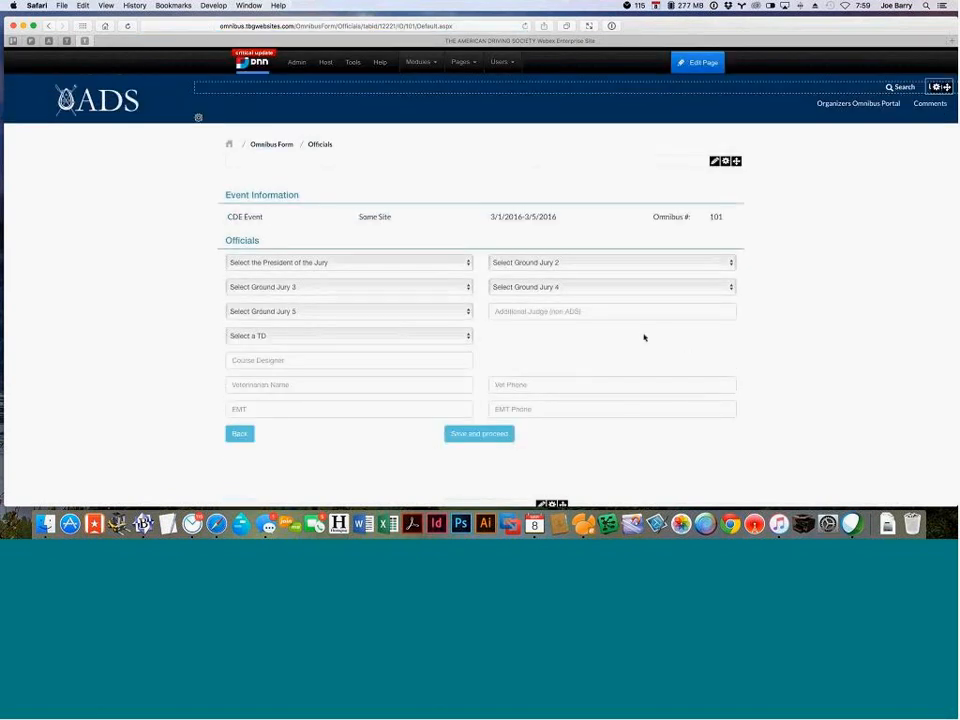
{"action": "scroll", "coordinate": [644, 337], "scroll_direction": "down", "scroll_amount": 5}
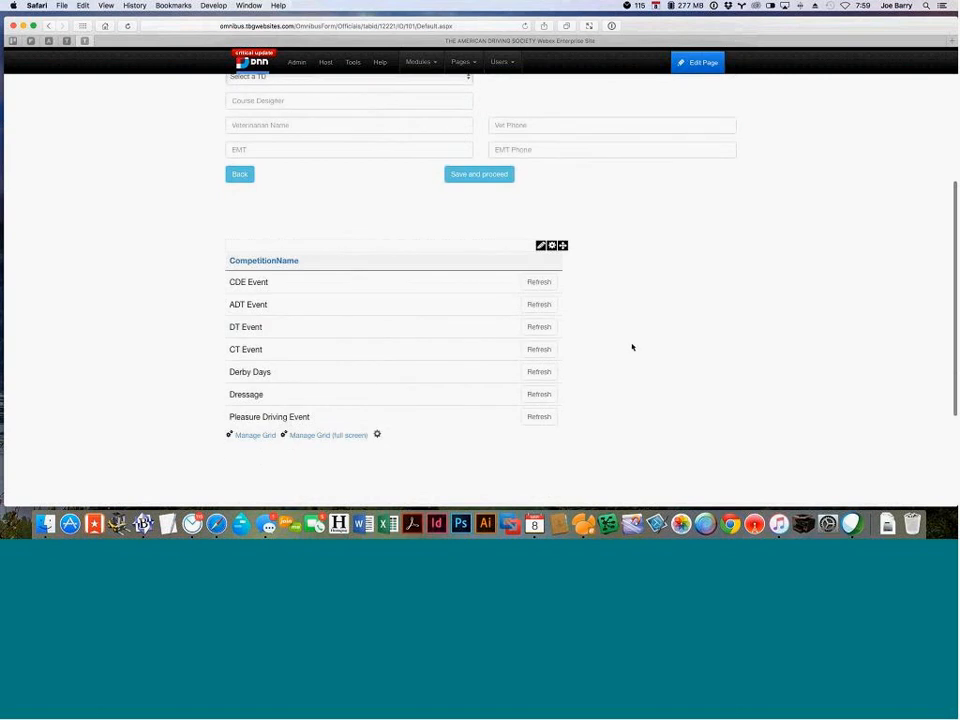
{"action": "scroll", "coordinate": [632, 347], "scroll_direction": "up", "scroll_amount": 2}
{"action": "left_click", "coordinate": [489, 236]}
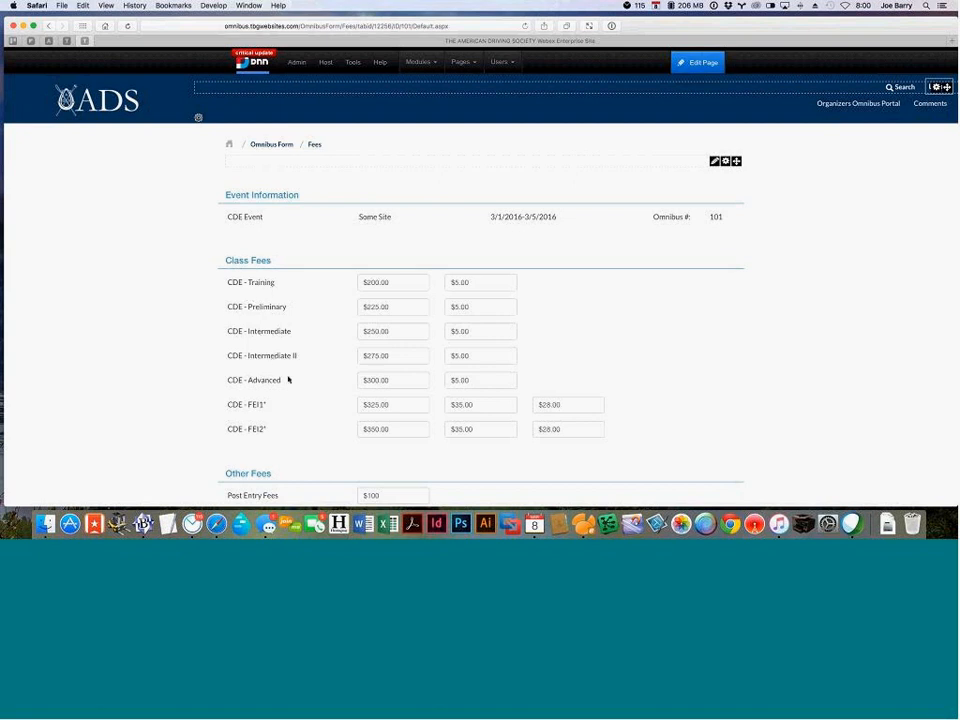
Clear the entry fee and the ADS competition fee of the CDE - Training class
{"action": "scroll", "coordinate": [288, 379], "scroll_direction": "down", "scroll_amount": 3}
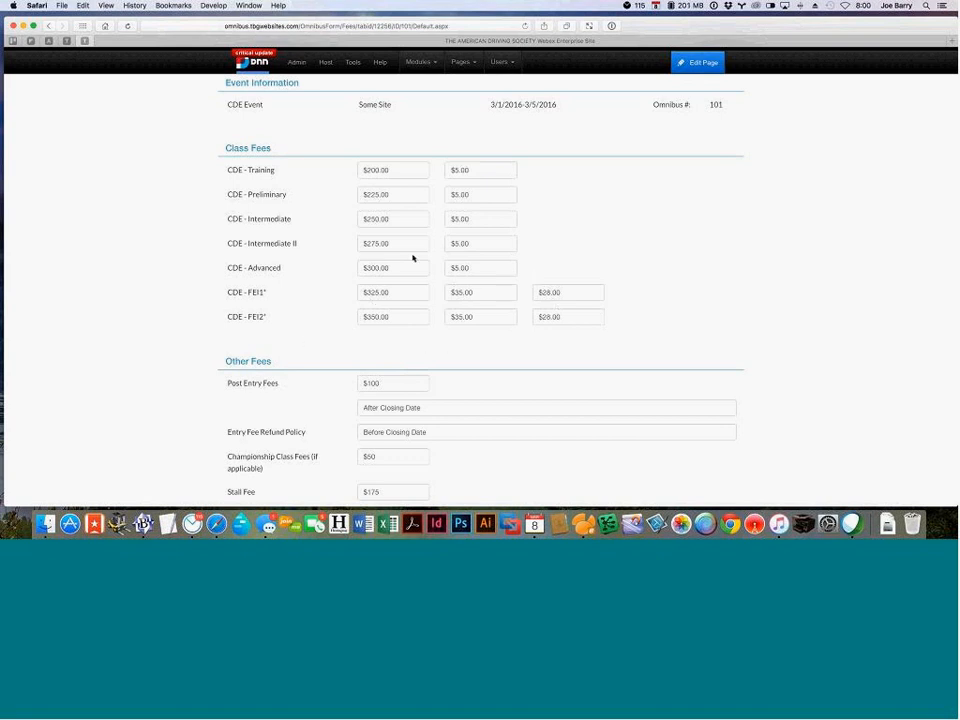
{"action": "left_click", "coordinate": [398, 170]}
{"action": "key", "text": "BackSpace"}
{"action": "left_click", "coordinate": [449, 170]}
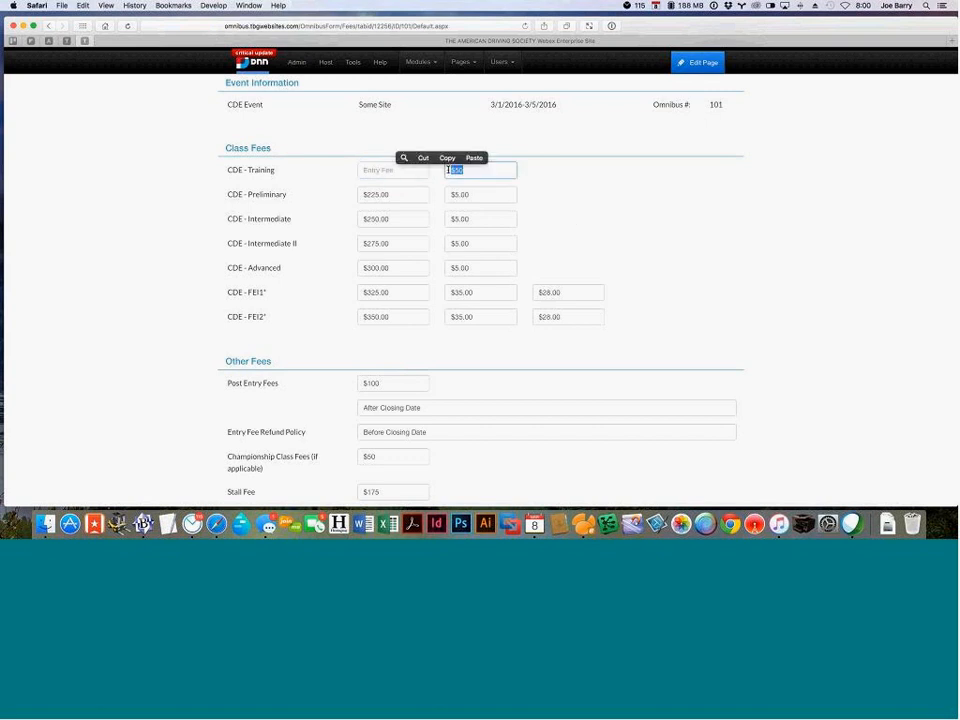
{"action": "key", "text": "BackSpace"}
{"action": "key", "text": "BackSpace"}
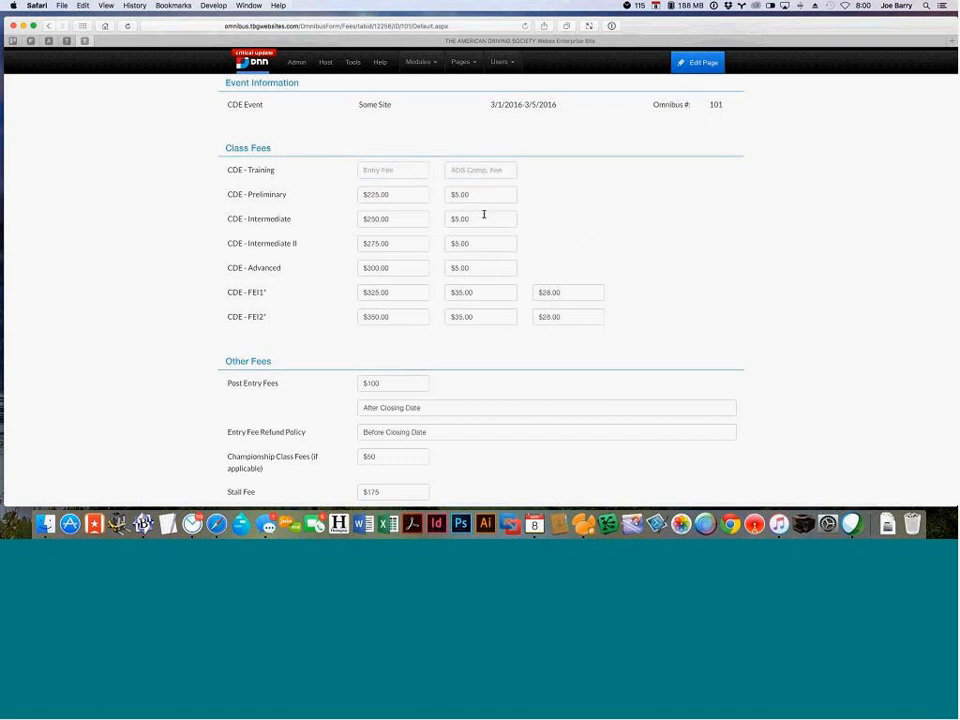
Clear the IHP fee and the FEI drug fee of the CDE - FEI1* class
{"action": "left_click", "coordinate": [478, 293]}
{"action": "key", "text": "BackSpace"}
{"action": "key", "text": "BackSpace"}
{"action": "left_click", "coordinate": [535, 292]}
{"action": "key", "text": "BackSpace"}
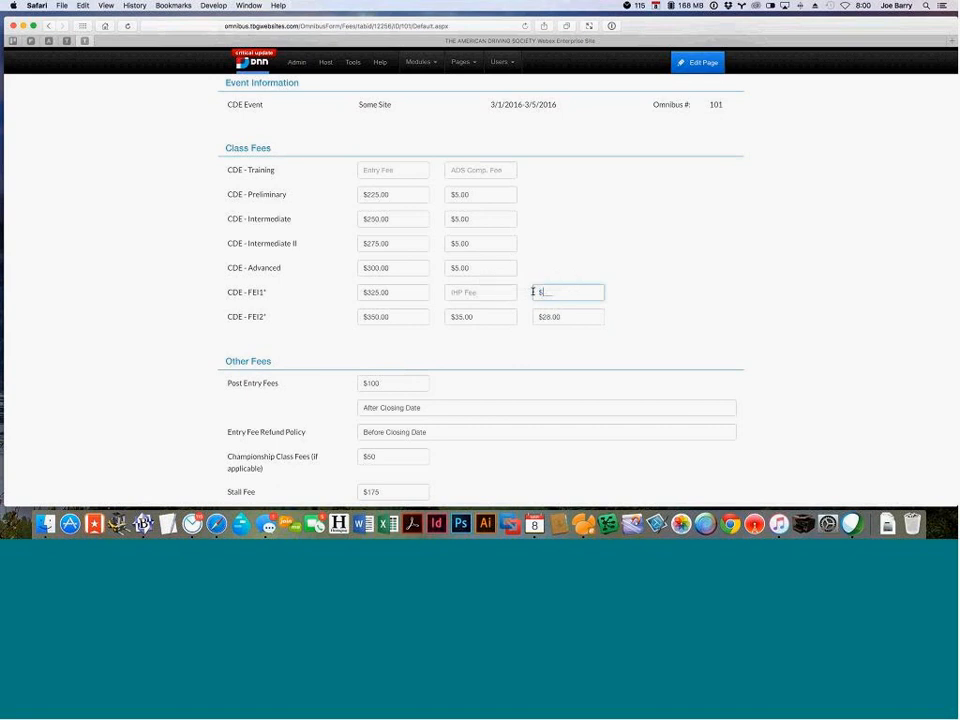
{"action": "key", "text": "BackSpace"}
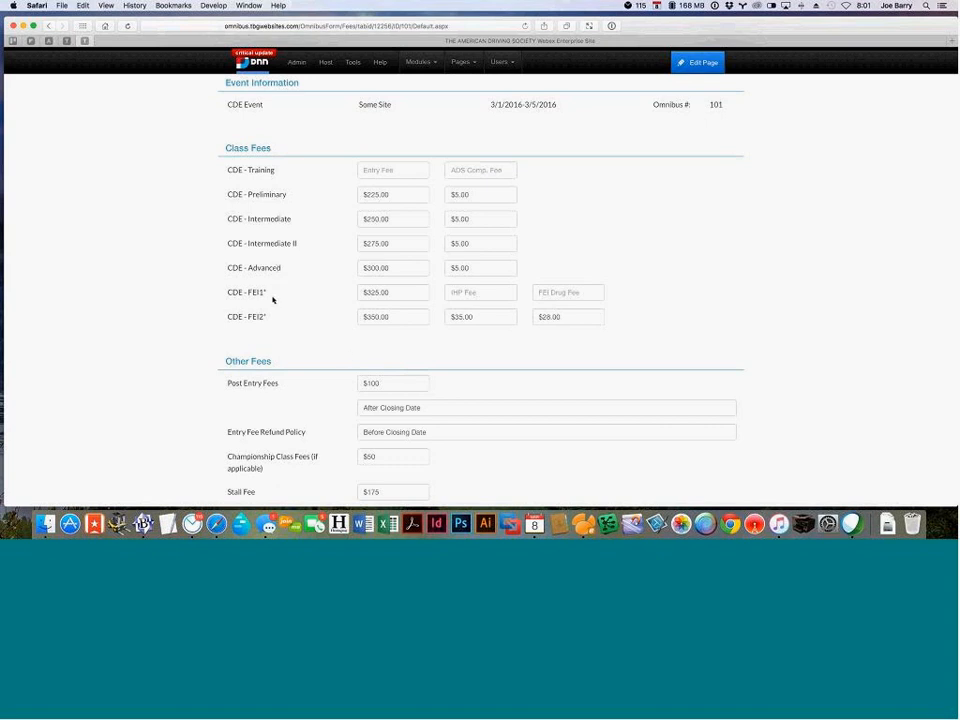
Clear the post entry details and the entry fee refund policy, and save the fees section to proceed to the test specifications
{"action": "scroll", "coordinate": [273, 299], "scroll_direction": "down", "scroll_amount": 3}
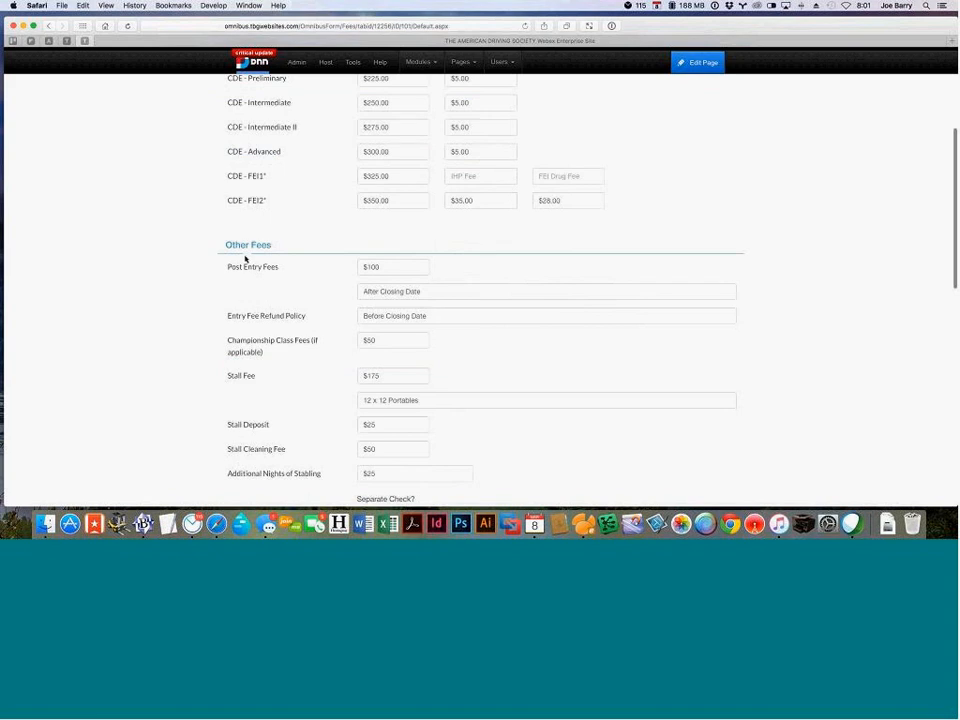
{"action": "scroll", "coordinate": [241, 323], "scroll_direction": "down", "scroll_amount": 4}
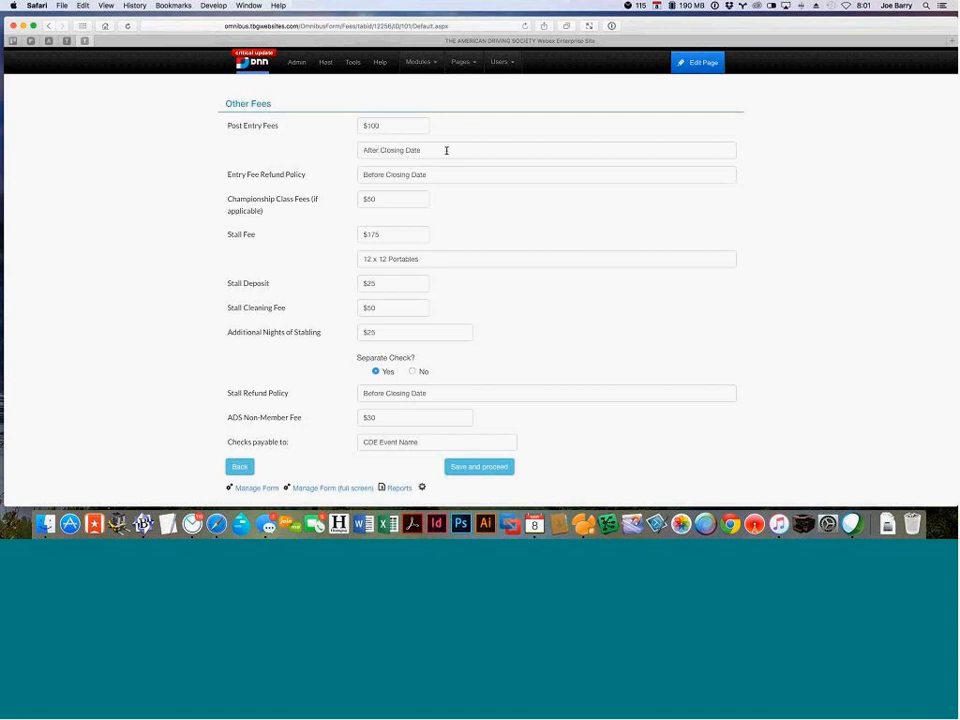
{"action": "triple_click", "coordinate": [386, 150]}
{"action": "type", "text": "B"}
{"action": "key", "text": "BackSpace"}
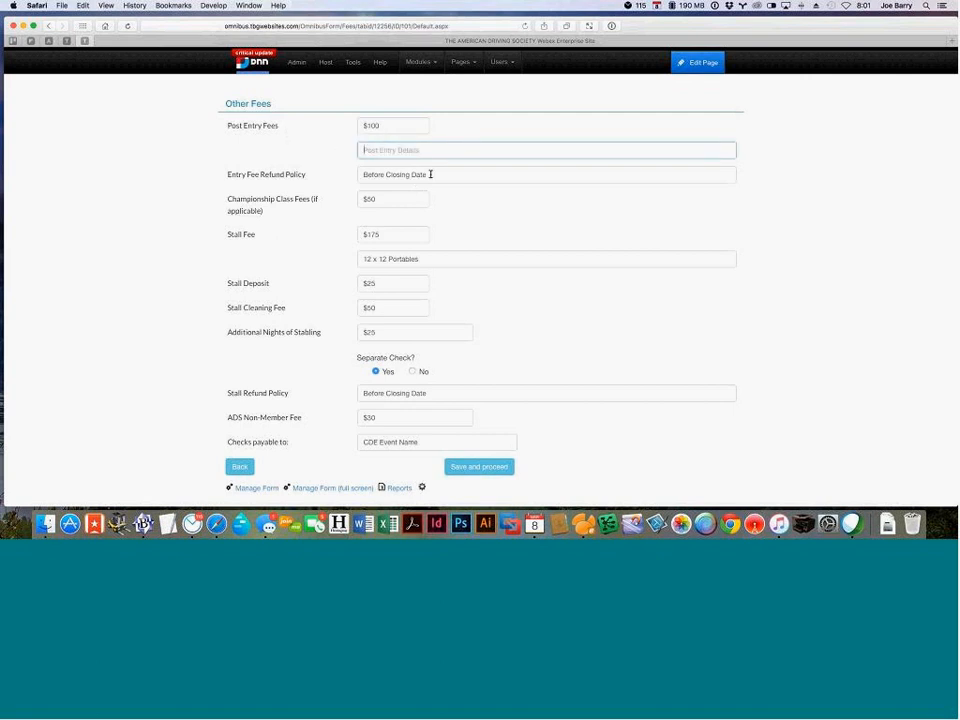
{"action": "triple_click", "coordinate": [407, 174]}
{"action": "key", "text": "BackSpace"}
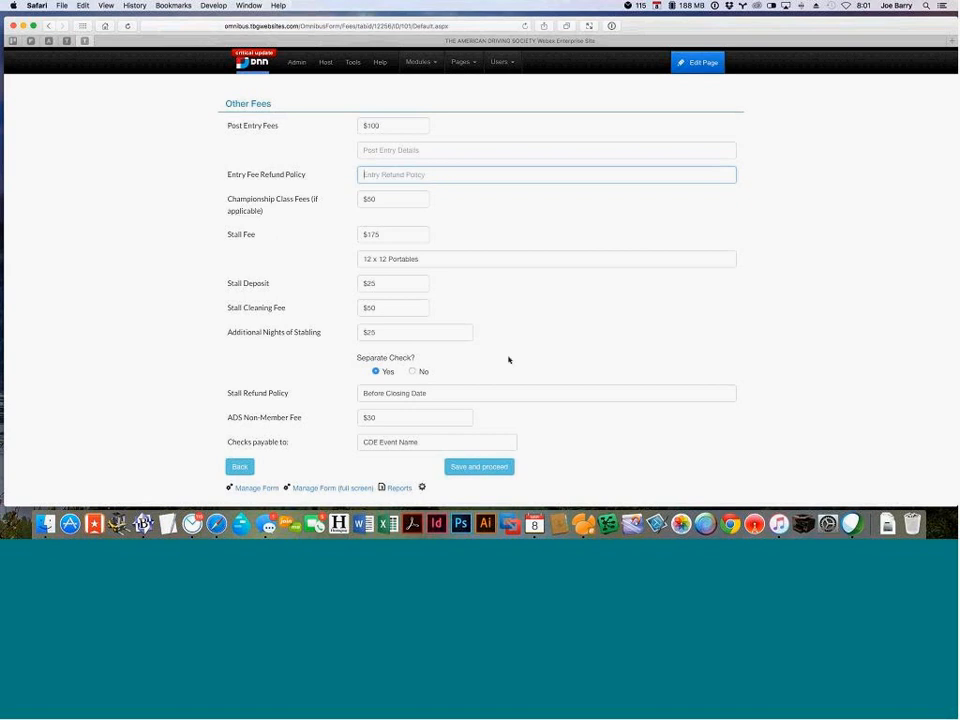
{"action": "scroll", "coordinate": [509, 360], "scroll_direction": "down", "scroll_amount": 5}
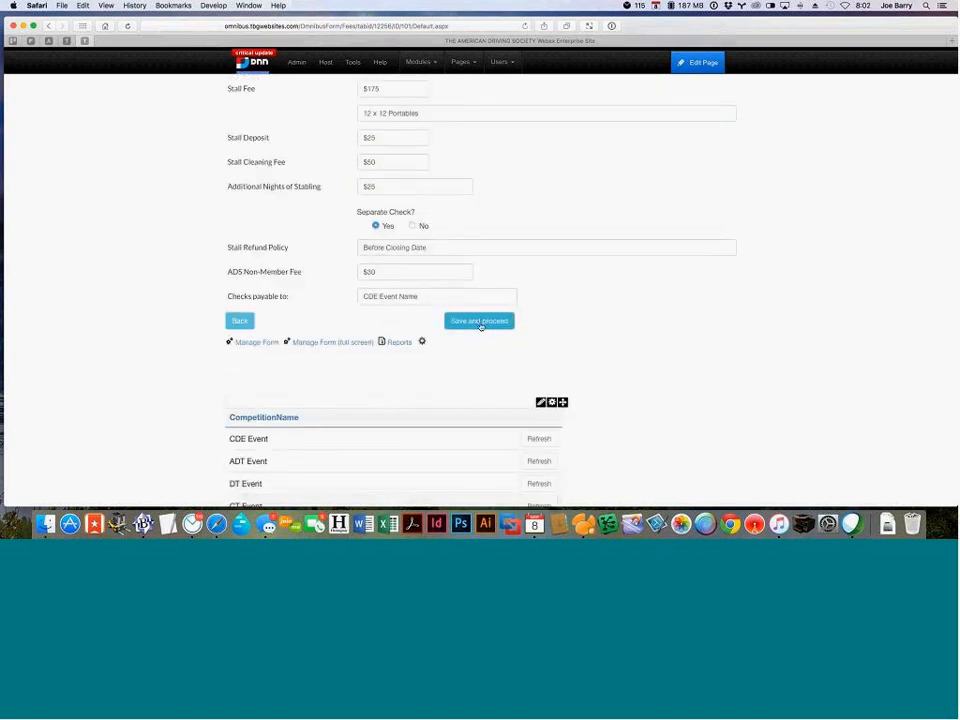
{"action": "left_click", "coordinate": [480, 322]}
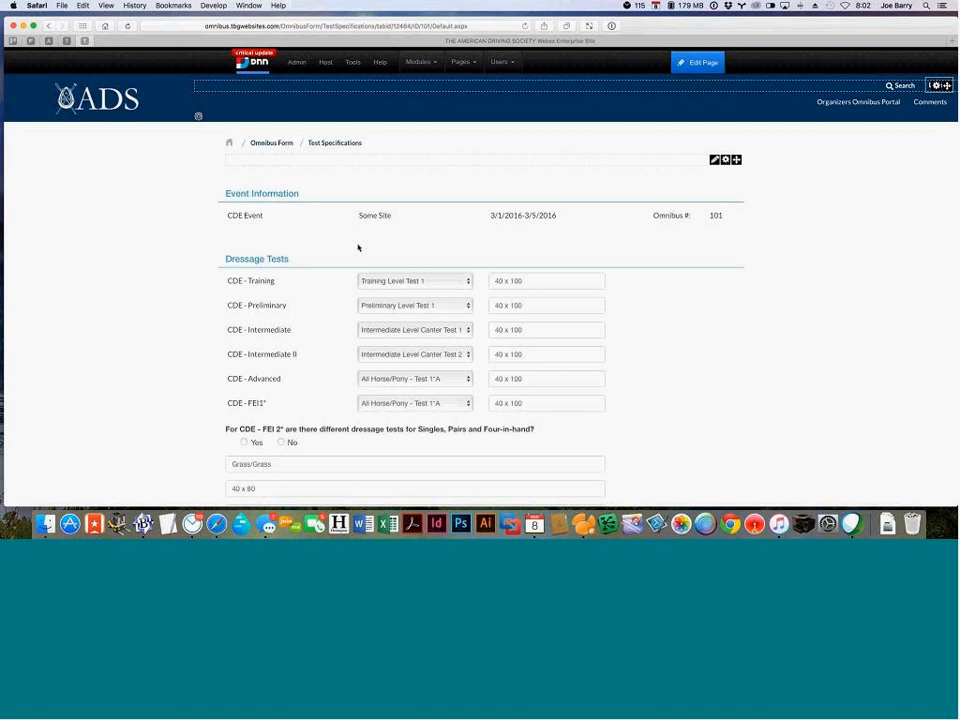
Clear the dressage arena sizes of the CDE - Training and CDE - Preliminary classes
{"action": "scroll", "coordinate": [640, 323], "scroll_direction": "down", "scroll_amount": 3}
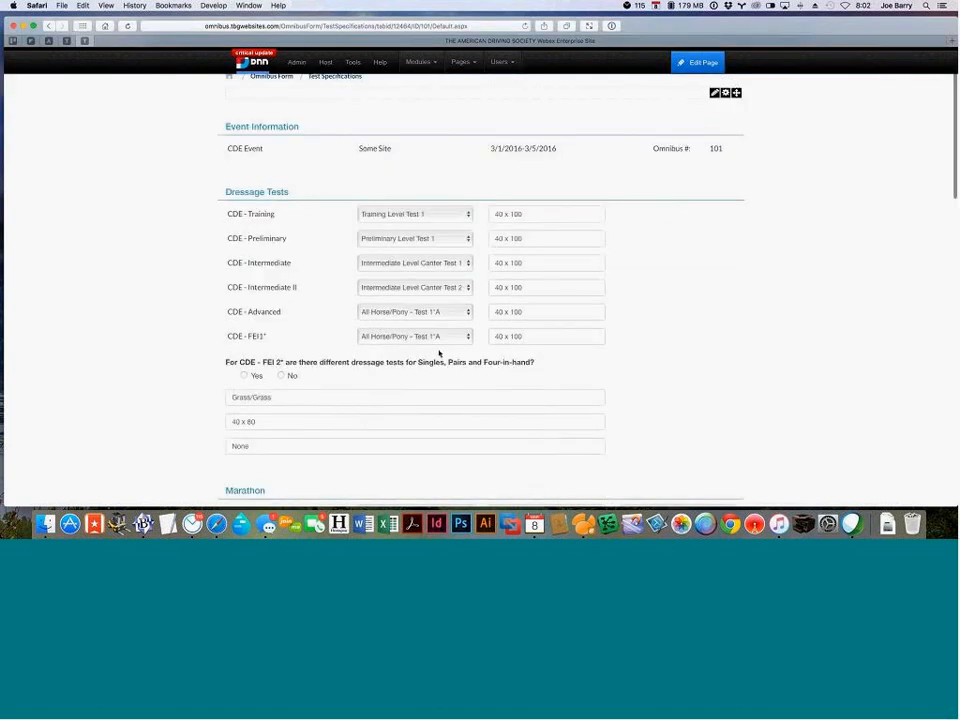
{"action": "left_click", "coordinate": [463, 215]}
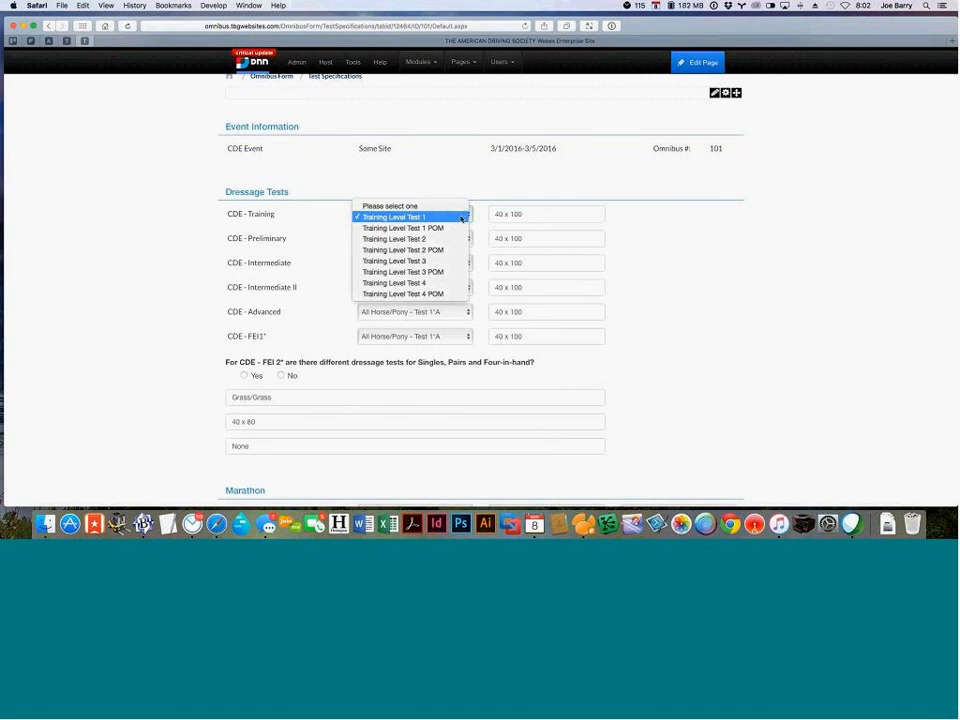
{"action": "left_click", "coordinate": [659, 238]}
{"action": "left_click_drag", "start_coordinate": [540, 214], "coordinate": [449, 213]}
{"action": "key", "text": "BackSpace"}
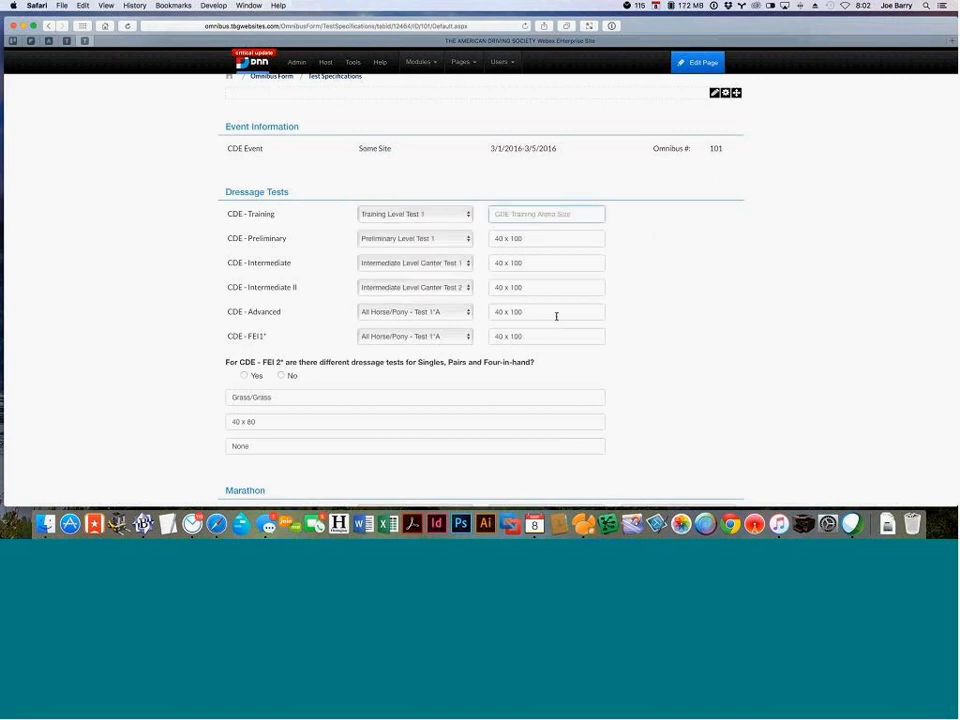
{"action": "left_click_drag", "start_coordinate": [522, 238], "coordinate": [479, 238]}
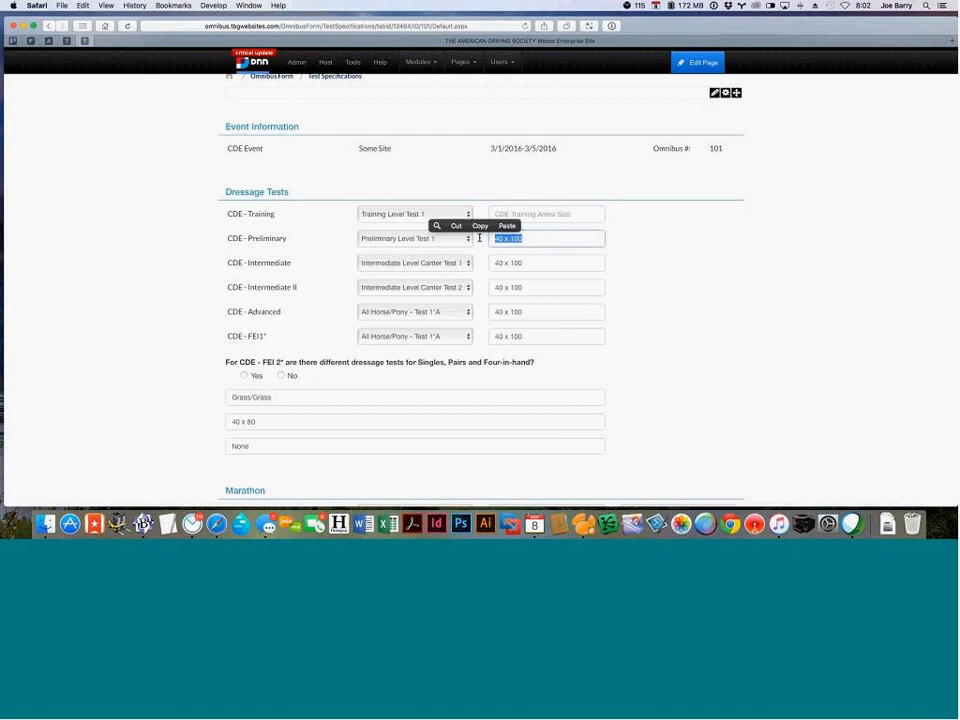
{"action": "key", "text": "BackSpace"}
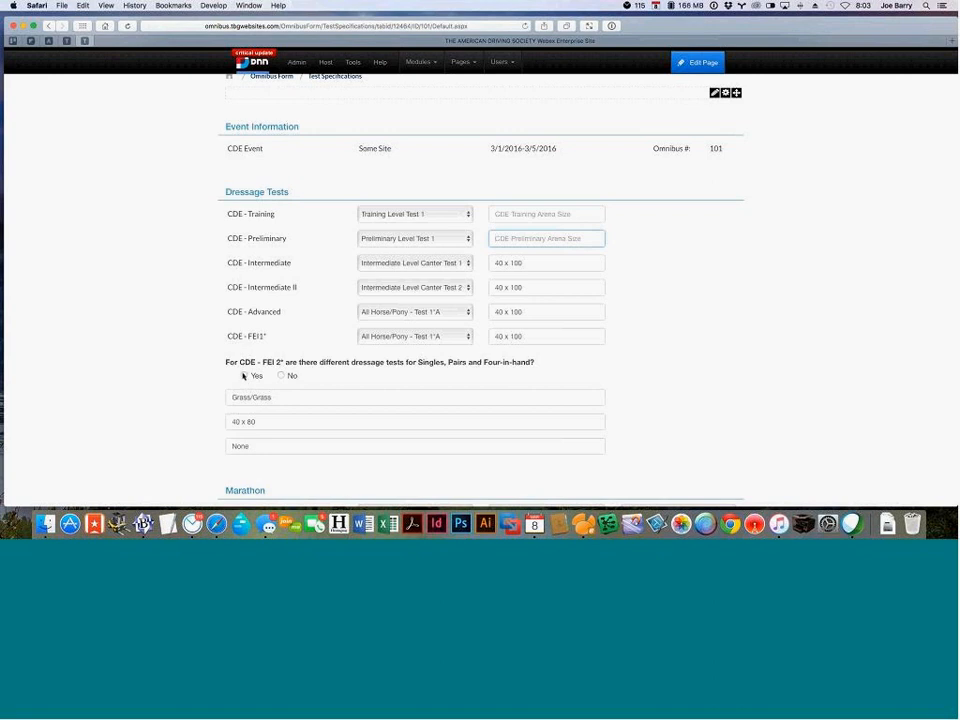
Answer Yes to different dressage tests for CDE - FEI 2*, and assign Horse & Pony - Test 3*A HP1 to H & P Singles
{"action": "left_click", "coordinate": [244, 376]}
{"action": "scroll", "coordinate": [210, 378], "scroll_direction": "down", "scroll_amount": 3}
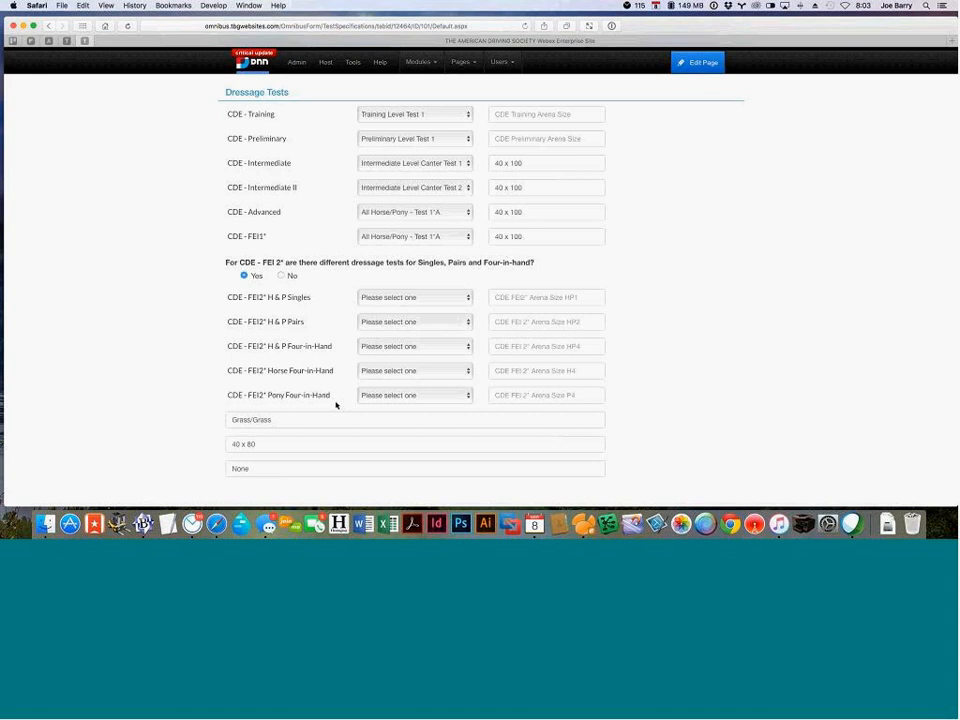
{"action": "left_click", "coordinate": [460, 297]}
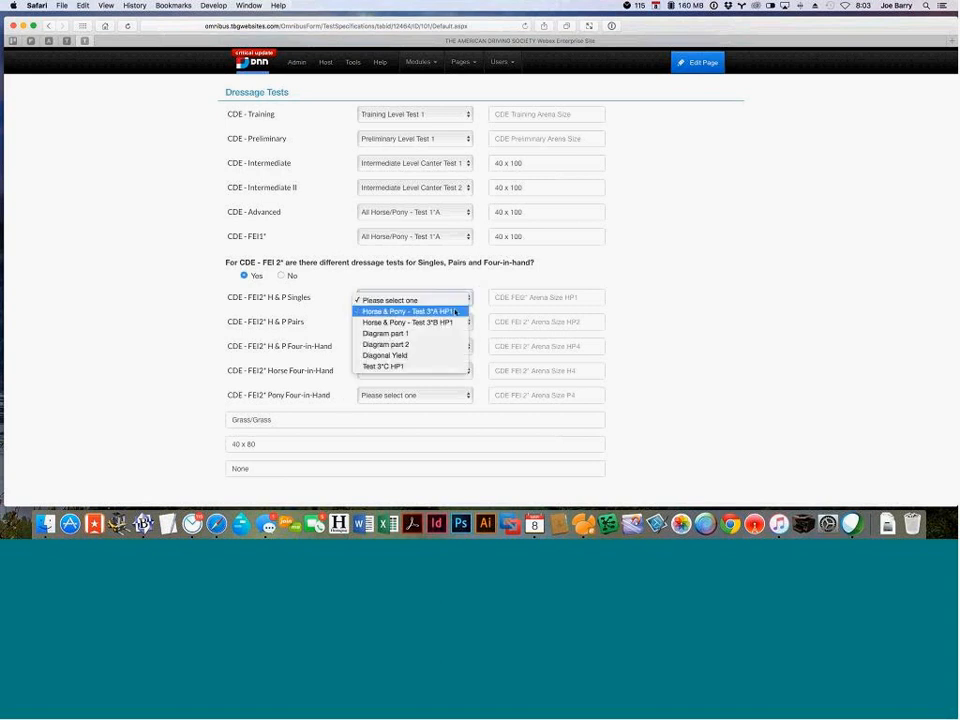
{"action": "left_click", "coordinate": [455, 312]}
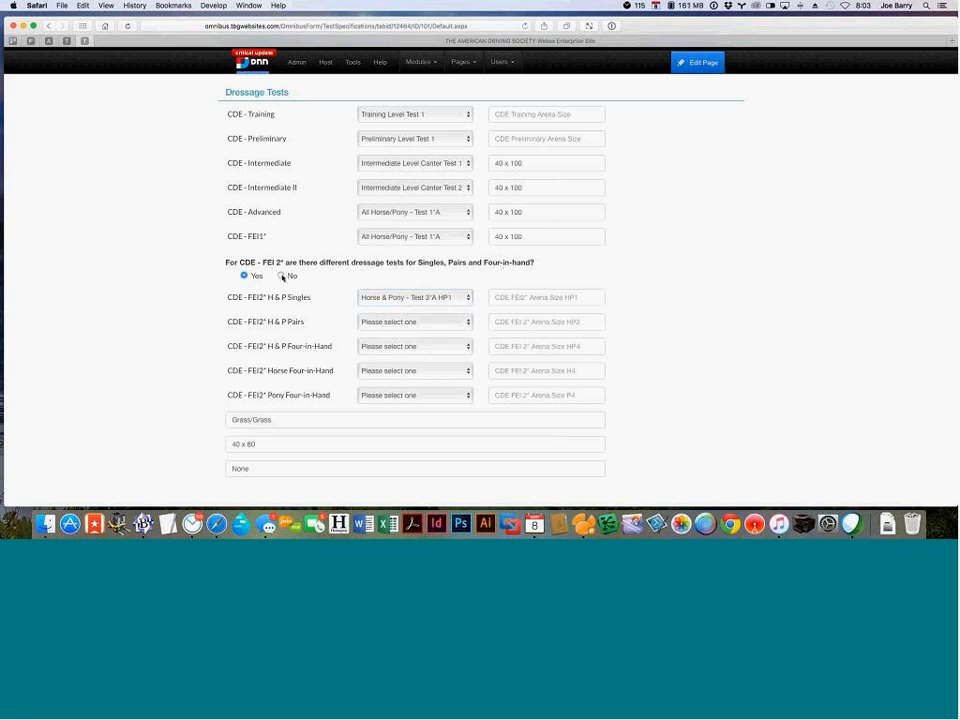
Answer No to different dressage tests for CDE - FEI 2*, and check the test choices for CDE - FEI2*
{"action": "left_click", "coordinate": [281, 276]}
{"action": "left_click", "coordinate": [456, 301]}
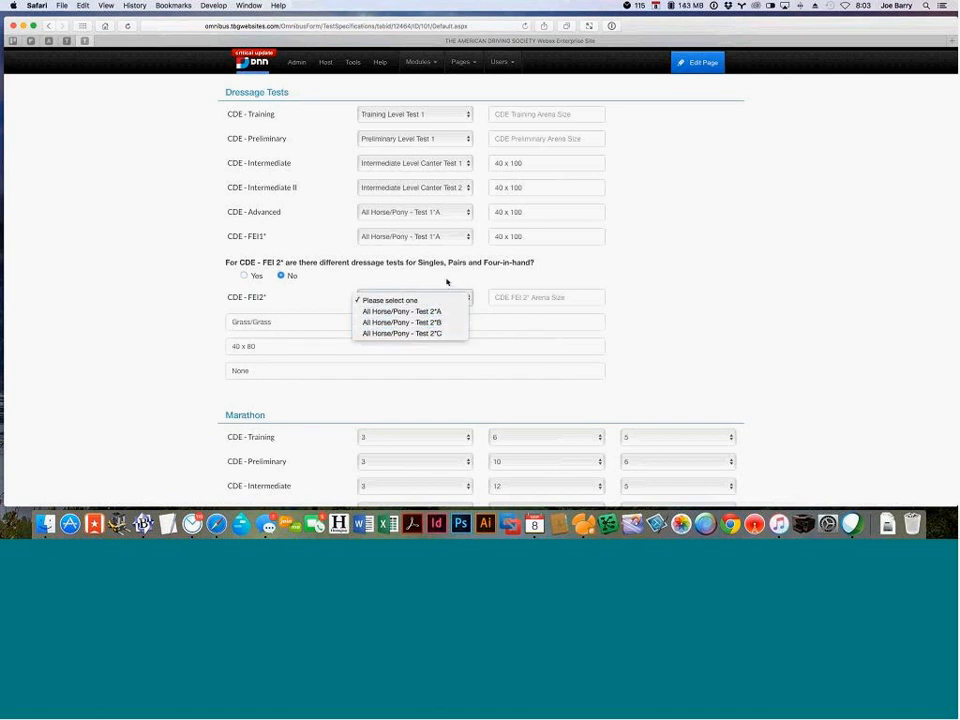
{"action": "left_click", "coordinate": [446, 281]}
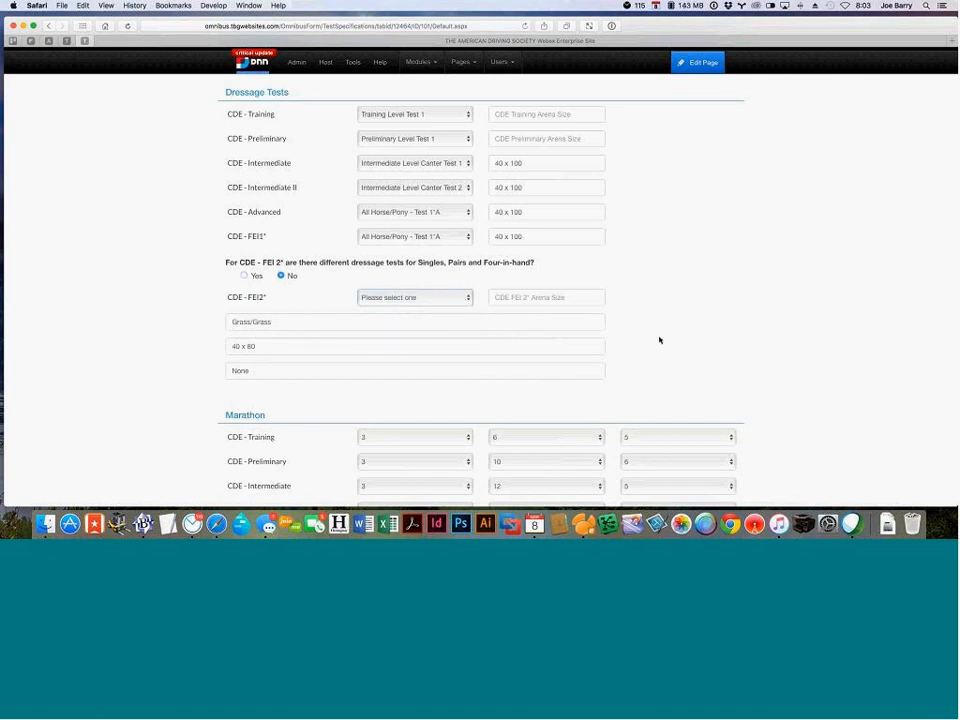
In the marathon settings, reset CDE - Training's sections, distance and obstacles, and CDE - Preliminary's distance, to their unselected options
{"action": "scroll", "coordinate": [659, 340], "scroll_direction": "down", "scroll_amount": 5}
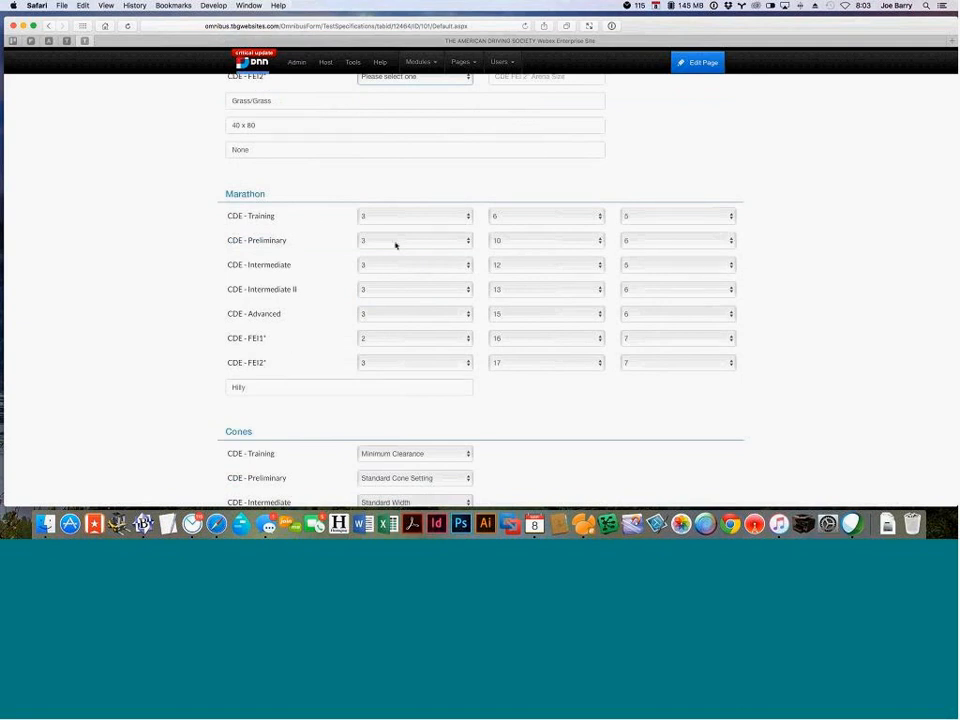
{"action": "left_click", "coordinate": [439, 216]}
{"action": "left_click", "coordinate": [437, 188]}
{"action": "left_click", "coordinate": [526, 212]}
{"action": "left_click", "coordinate": [525, 199]}
{"action": "left_click", "coordinate": [642, 216]}
{"action": "left_click", "coordinate": [651, 165]}
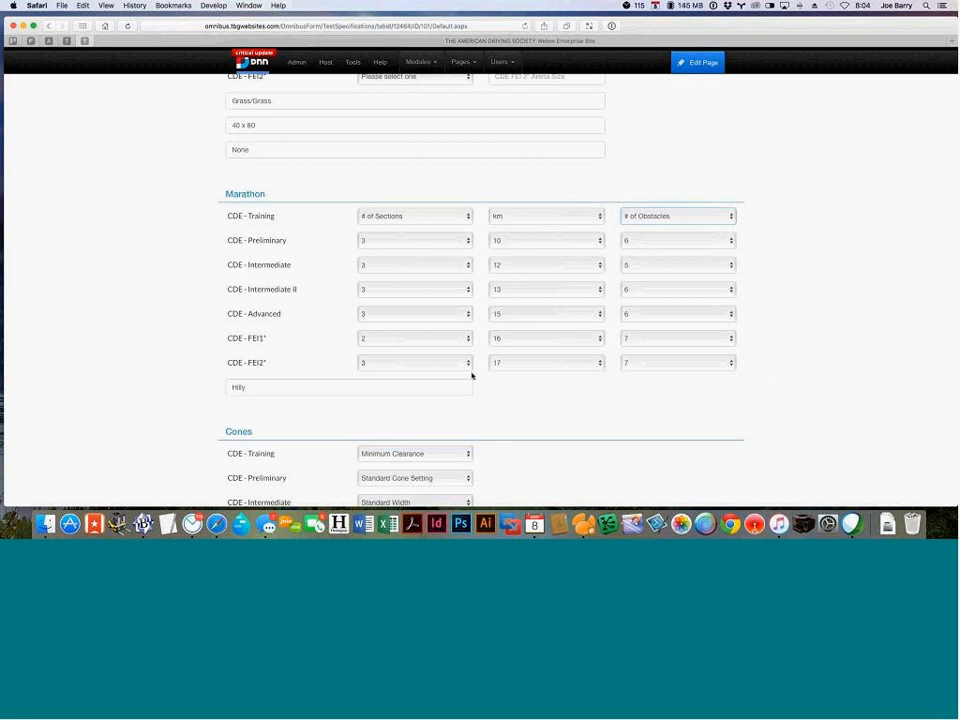
{"action": "left_click", "coordinate": [523, 244]}
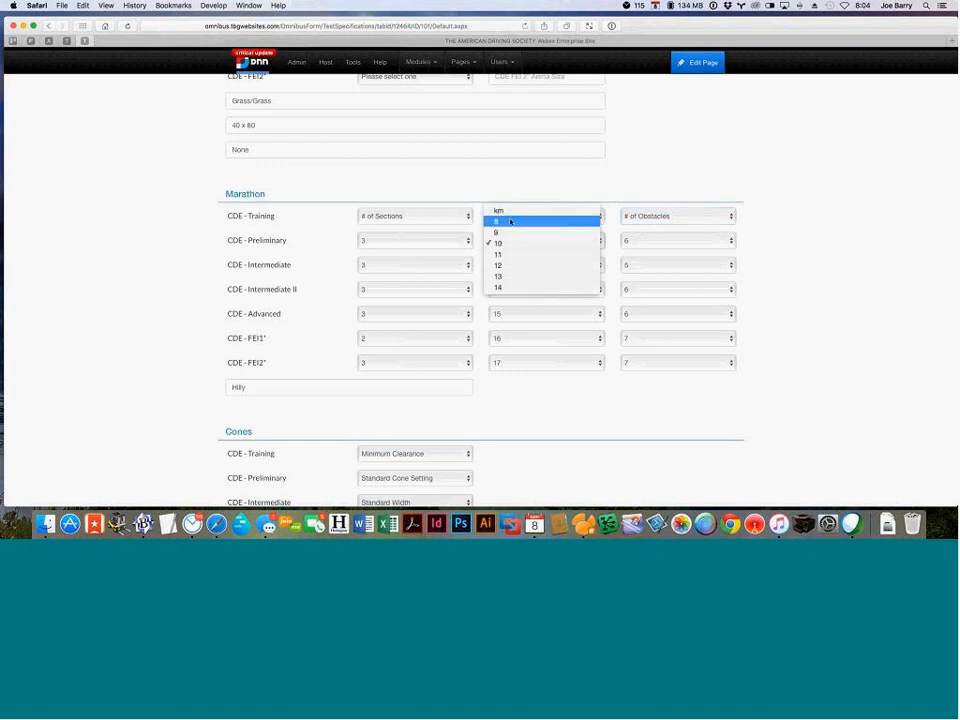
{"action": "left_click", "coordinate": [499, 211]}
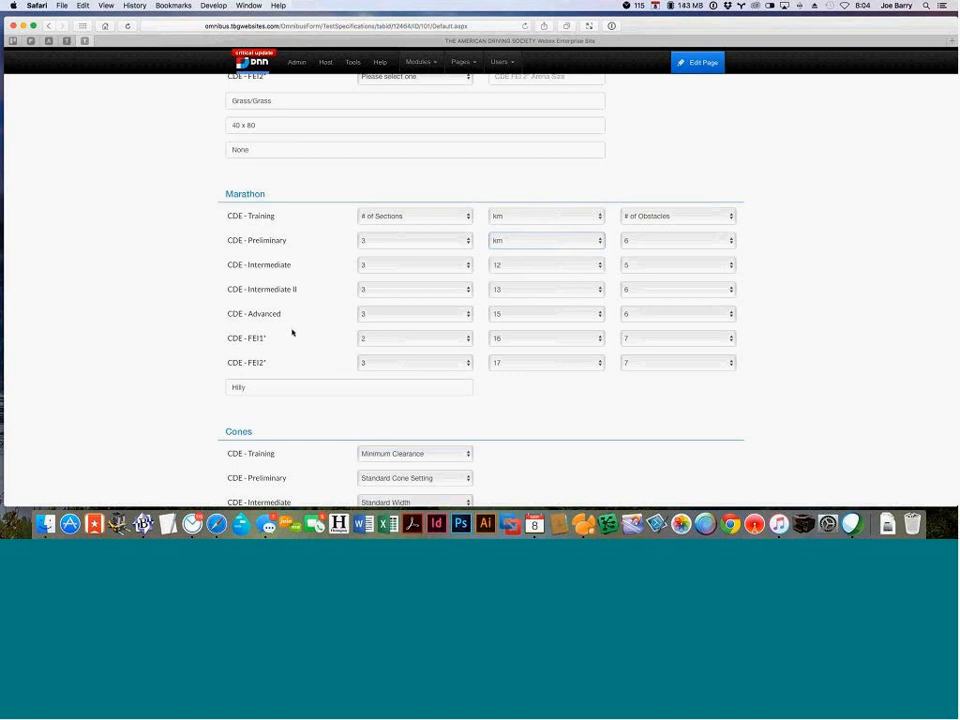
Clear the marathon terrain description
{"action": "scroll", "coordinate": [234, 341], "scroll_direction": "down", "scroll_amount": 2}
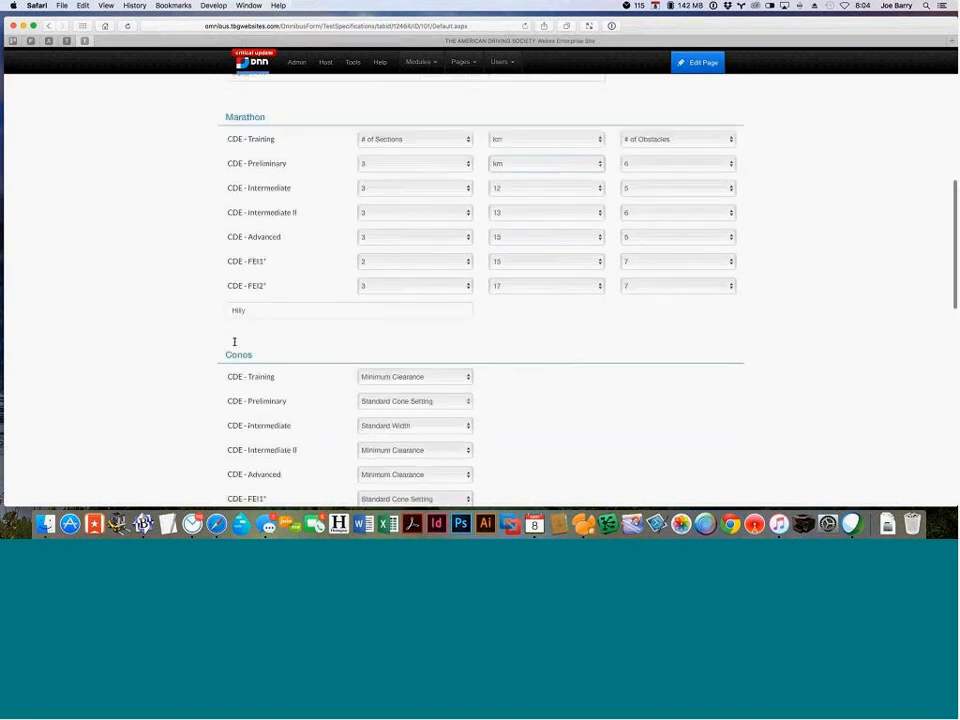
{"action": "scroll", "coordinate": [235, 342], "scroll_direction": "down", "scroll_amount": 3}
{"action": "left_click_drag", "start_coordinate": [274, 201], "coordinate": [183, 200]}
{"action": "key", "text": "BackSpace"}
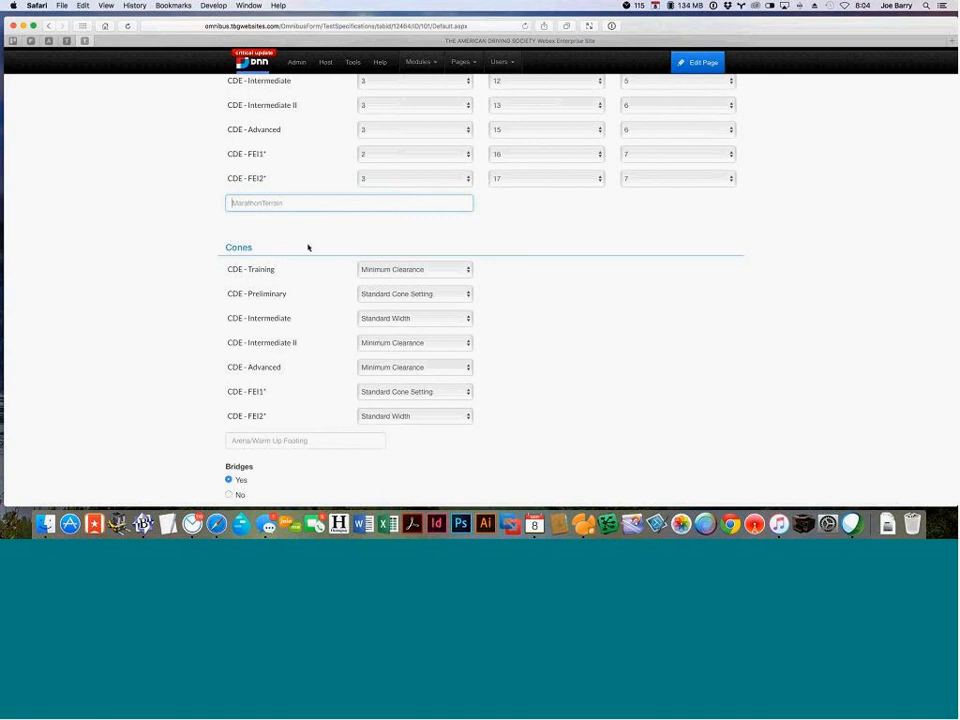
{"action": "left_click", "coordinate": [281, 250]}
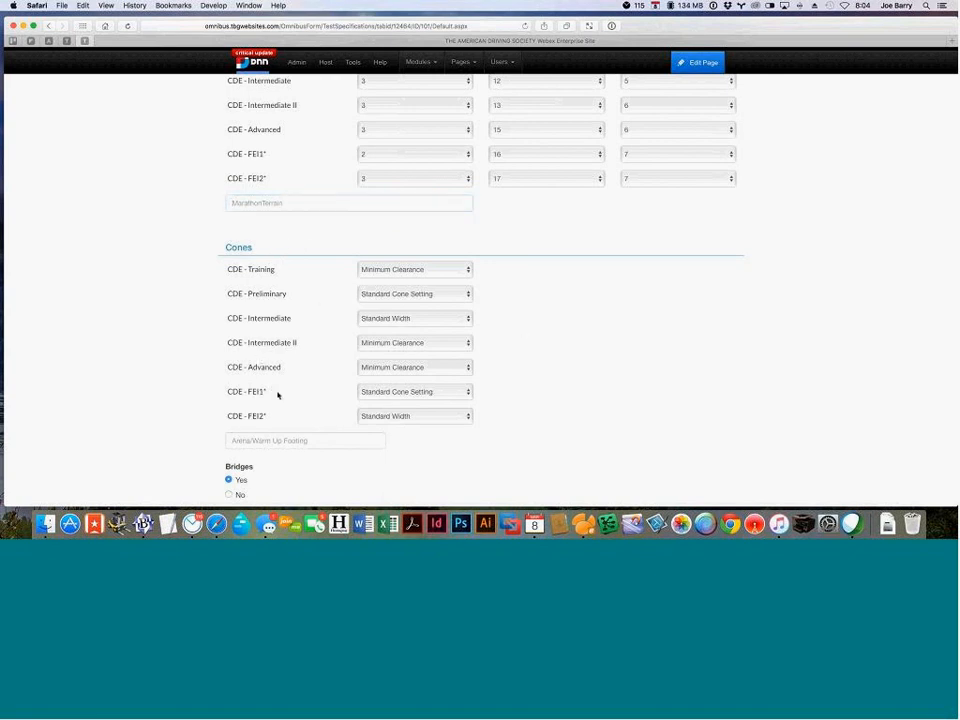
Look over the cones options for the CDE classes, and load the Pleasure Driving Event's test specifications
{"action": "left_click", "coordinate": [456, 271]}
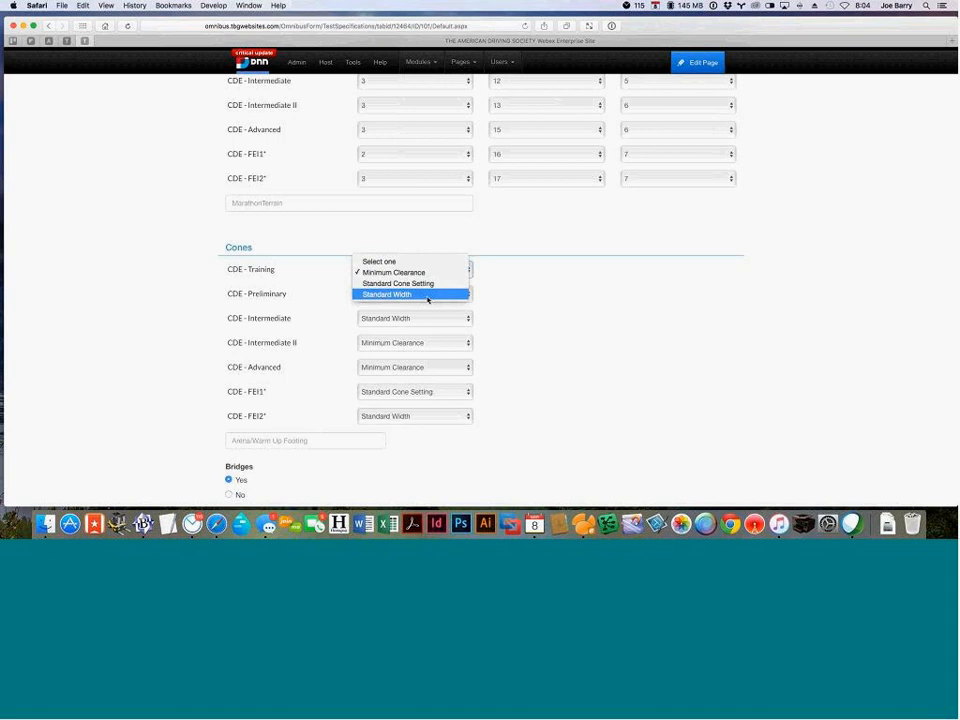
{"action": "left_click", "coordinate": [512, 279]}
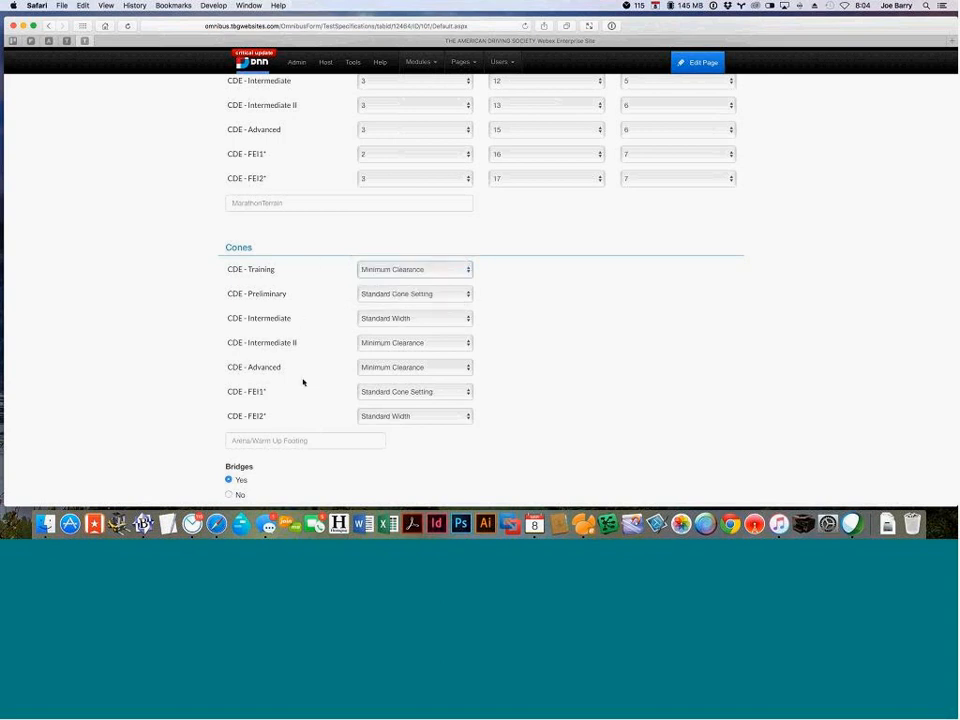
{"action": "scroll", "coordinate": [490, 387], "scroll_direction": "down", "scroll_amount": 3}
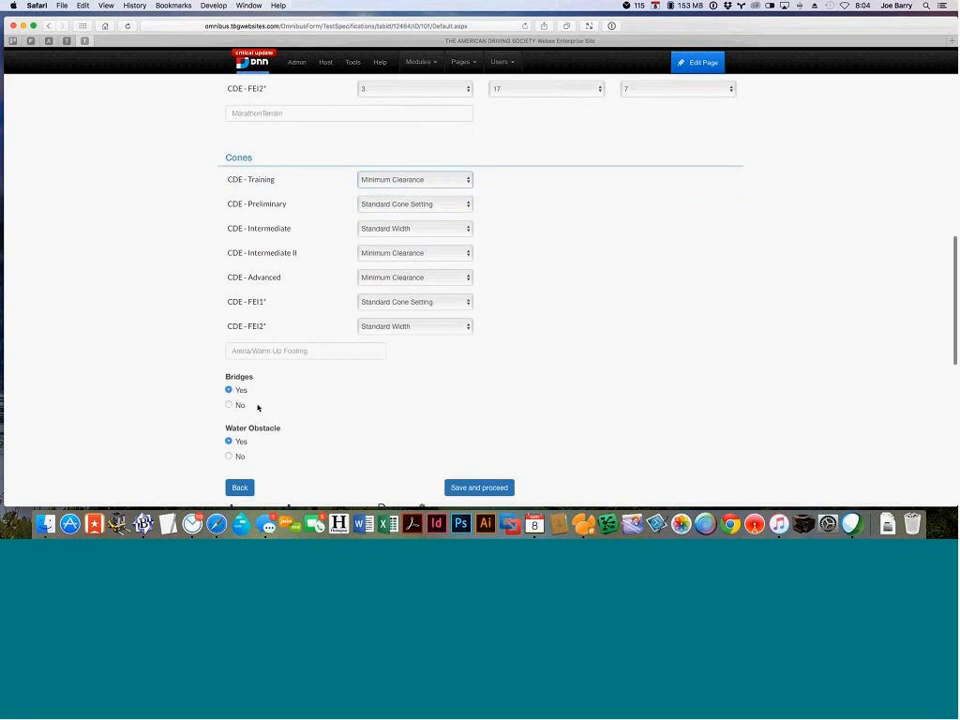
{"action": "scroll", "coordinate": [255, 405], "scroll_direction": "down", "scroll_amount": 4}
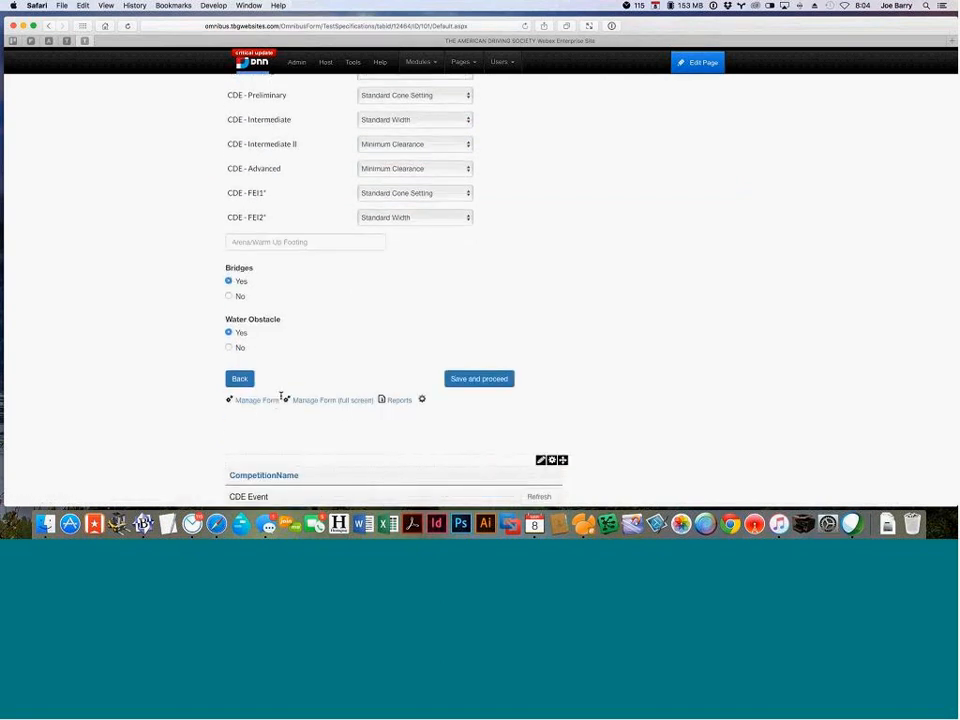
{"action": "scroll", "coordinate": [281, 398], "scroll_direction": "down", "scroll_amount": 10}
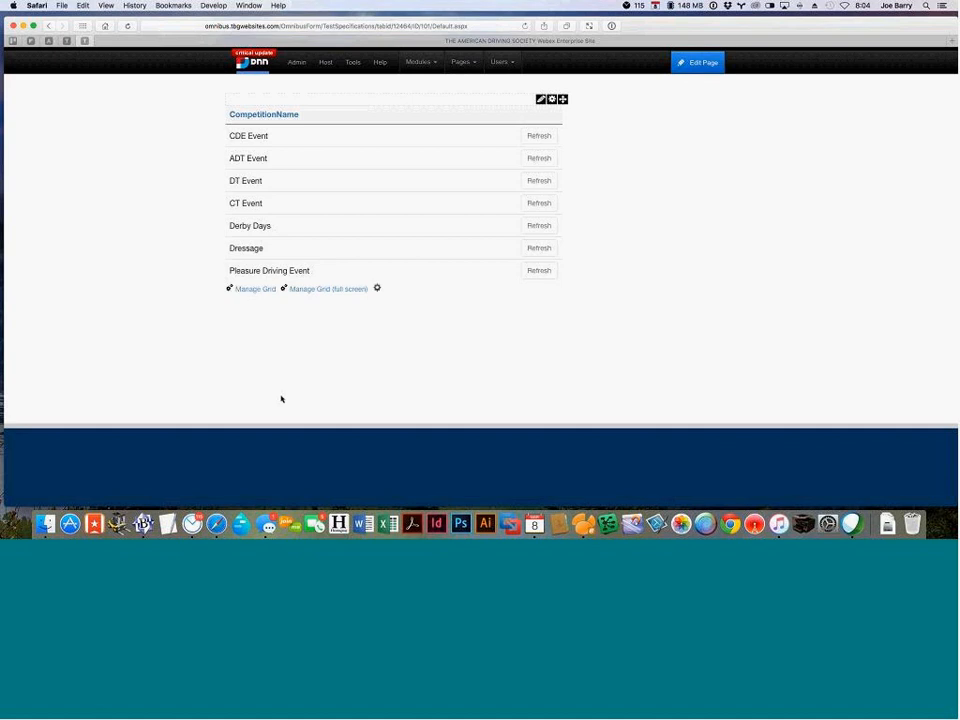
{"action": "left_click", "coordinate": [544, 272]}
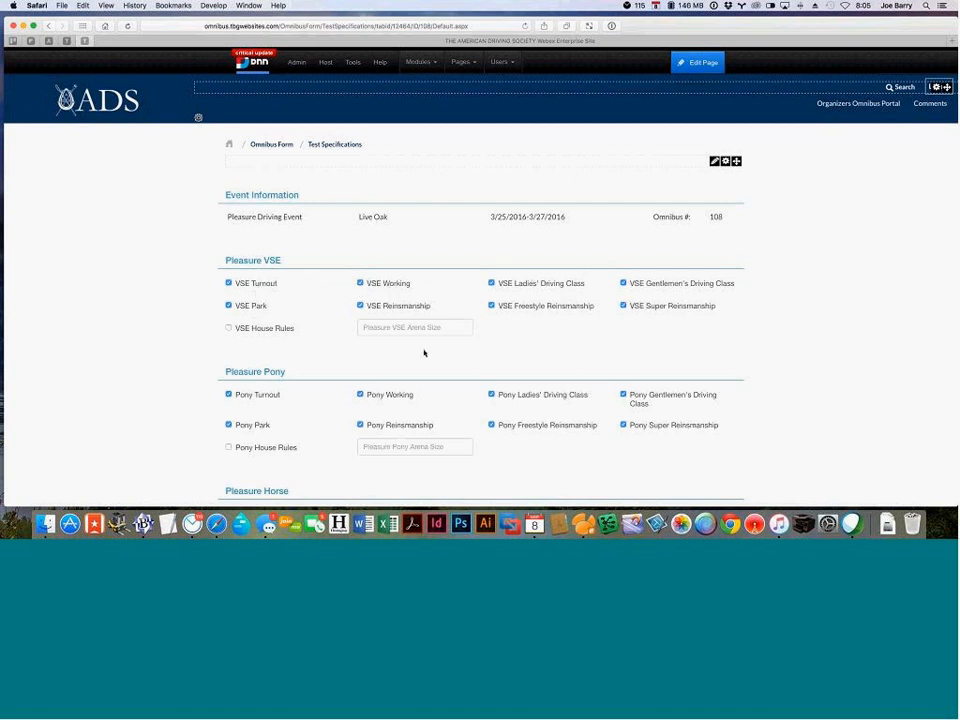
Enable VSE House Rules under Pleasure VSE and add a second VSE house rule entry
{"action": "left_click", "coordinate": [229, 328]}
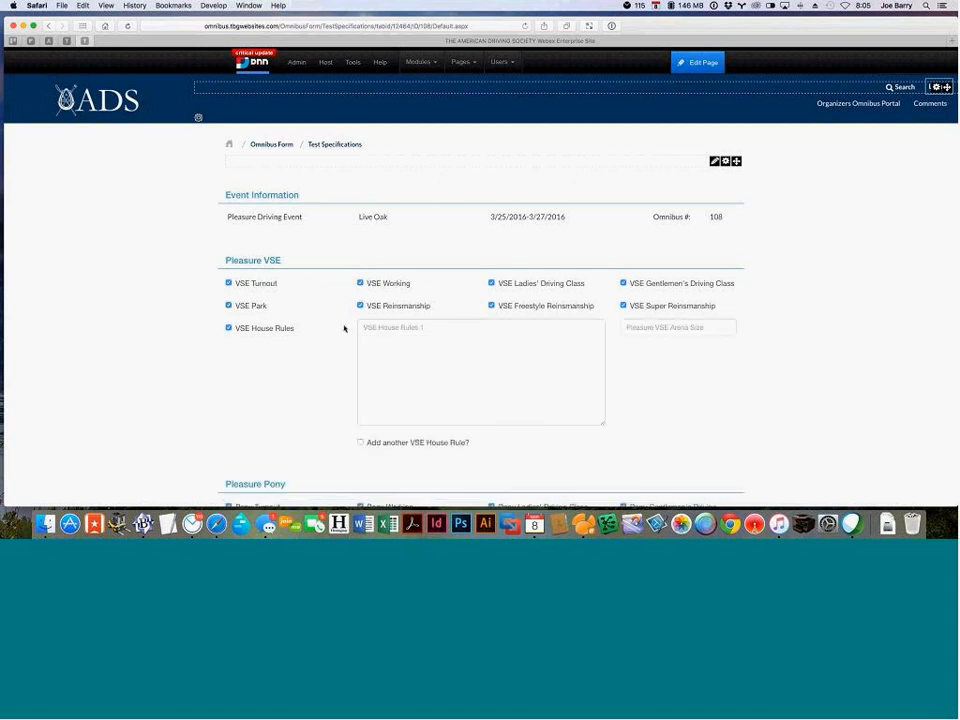
{"action": "left_click", "coordinate": [360, 442]}
{"action": "scroll", "coordinate": [345, 441], "scroll_direction": "down", "scroll_amount": 3}
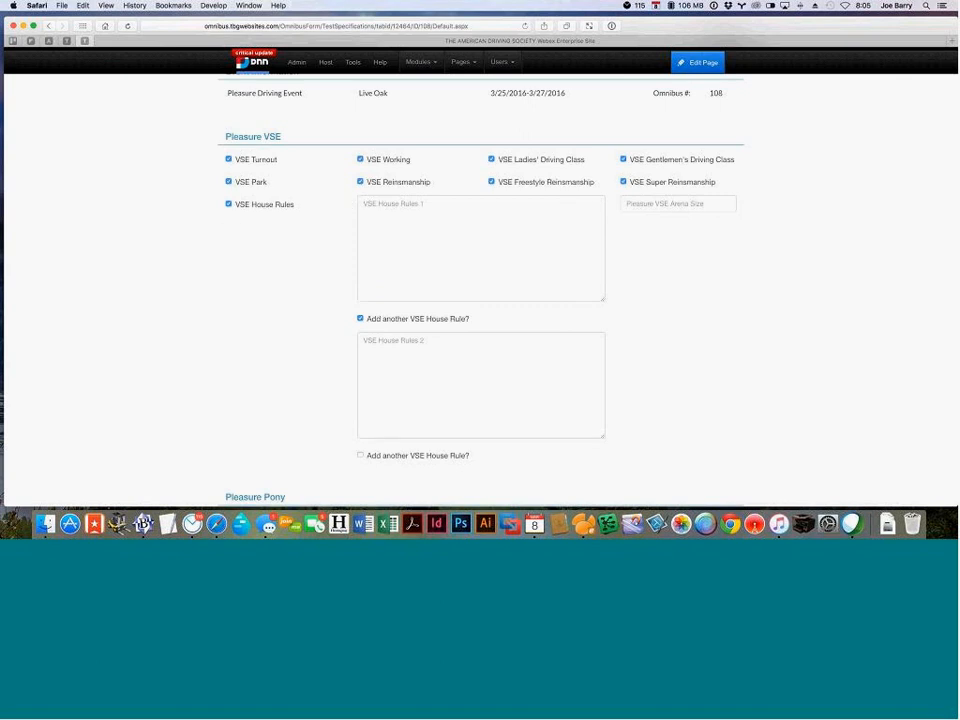
{"action": "scroll", "coordinate": [276, 184], "scroll_direction": "down", "scroll_amount": 10}
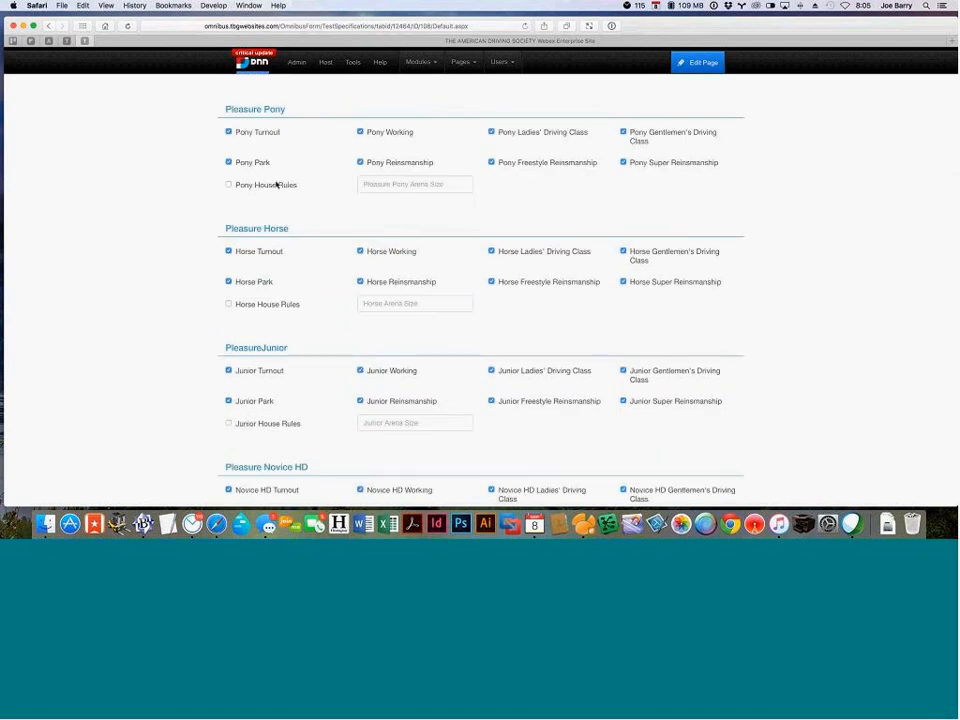
{"action": "scroll", "coordinate": [294, 226], "scroll_direction": "down", "scroll_amount": 2}
{"action": "scroll", "coordinate": [294, 226], "scroll_direction": "up", "scroll_amount": 6}
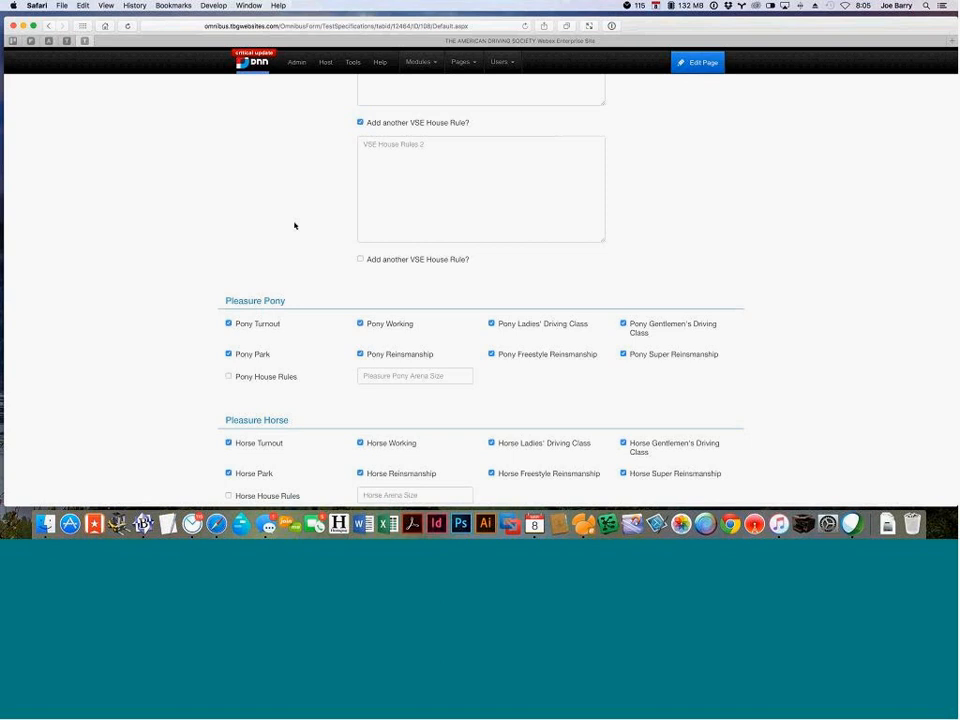
Turn off Non Traditional Park and Non Traditional Turnout under Pleasure Non Traditional, and save the test specifications to proceed
{"action": "scroll", "coordinate": [295, 226], "scroll_direction": "up", "scroll_amount": 5}
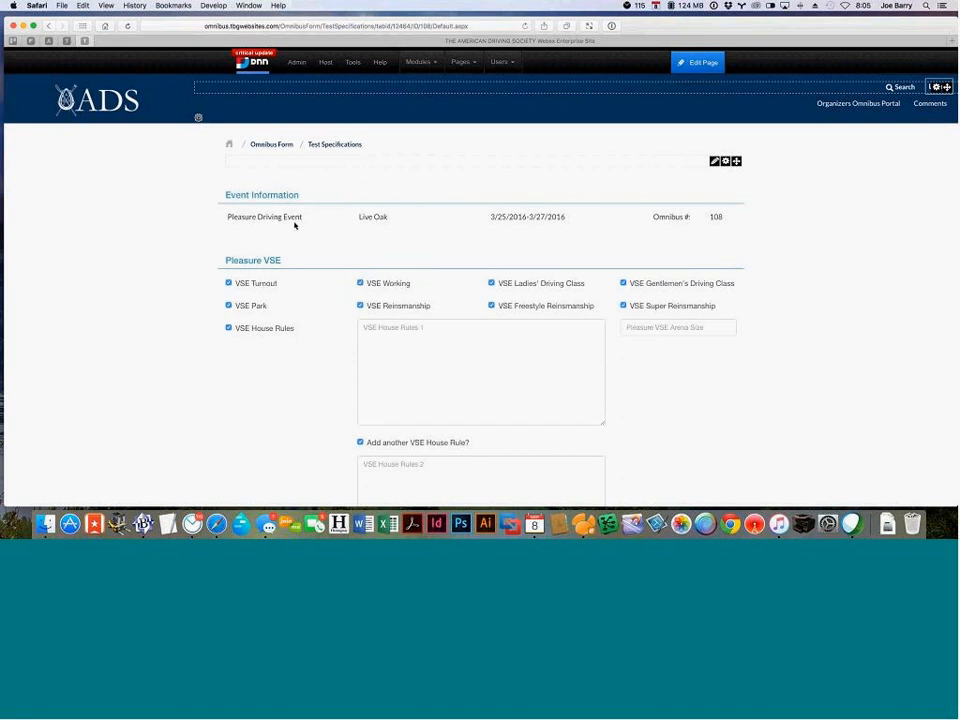
{"action": "scroll", "coordinate": [298, 255], "scroll_direction": "down", "scroll_amount": 10}
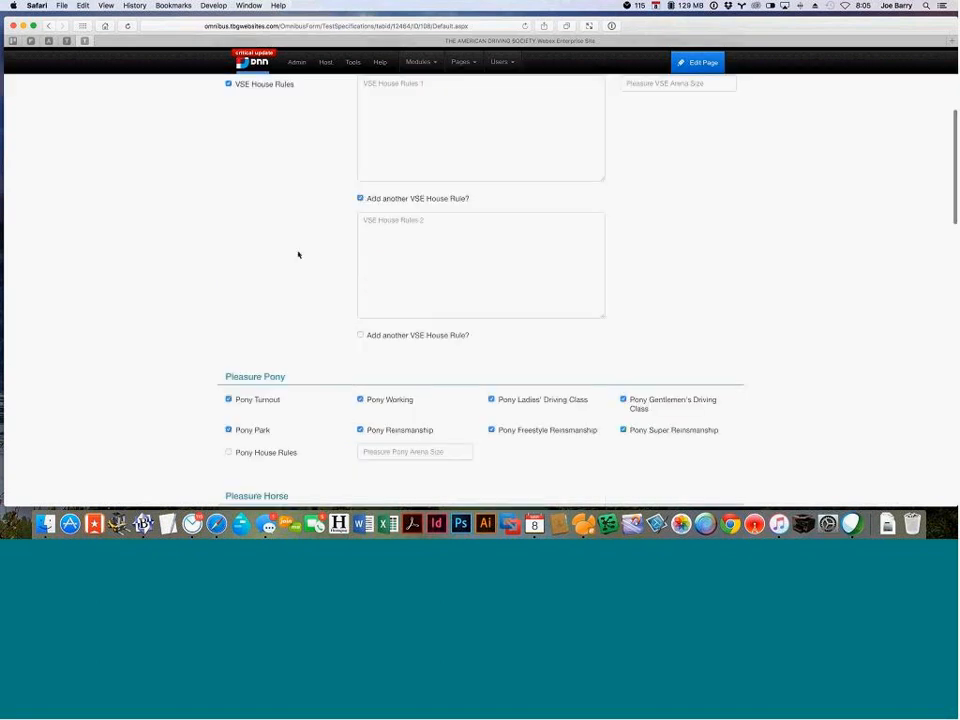
{"action": "scroll", "coordinate": [298, 253], "scroll_direction": "down", "scroll_amount": 8}
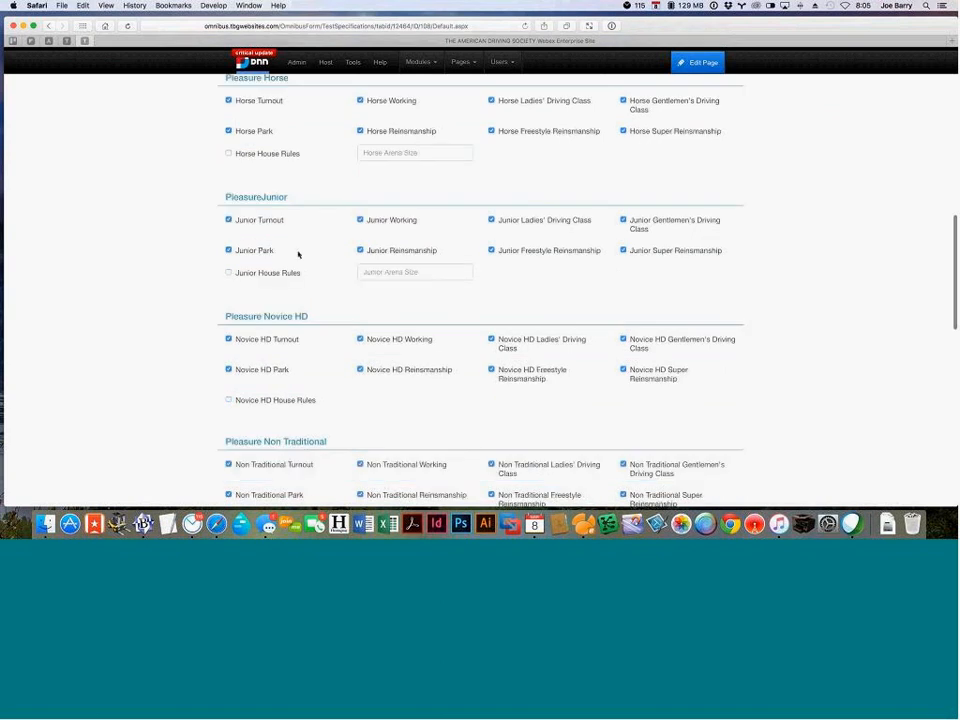
{"action": "left_click", "coordinate": [228, 156]}
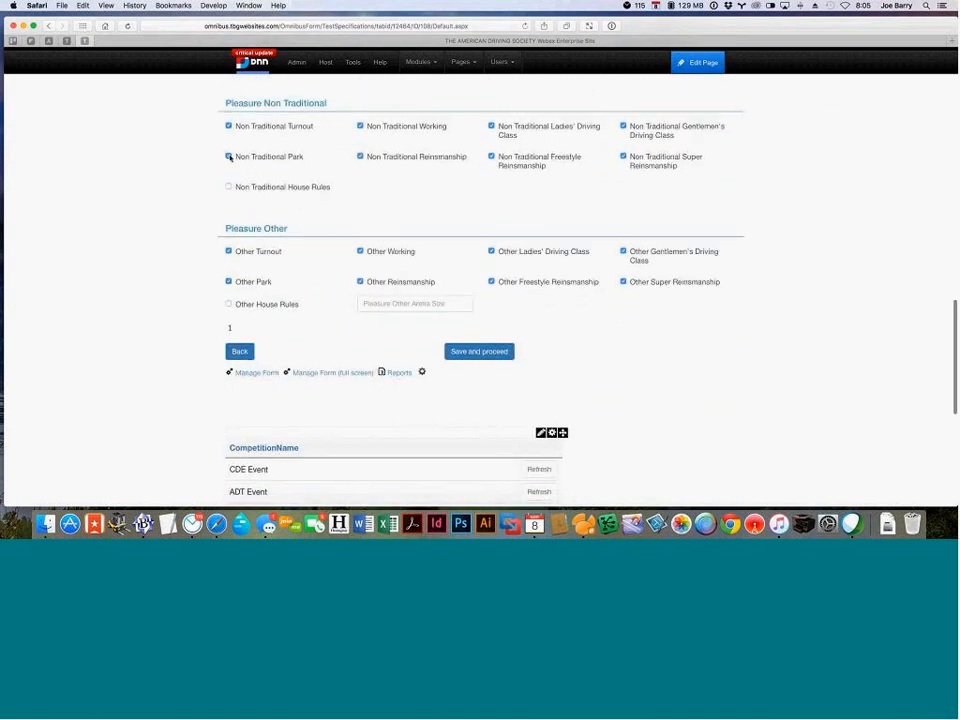
{"action": "left_click", "coordinate": [229, 126]}
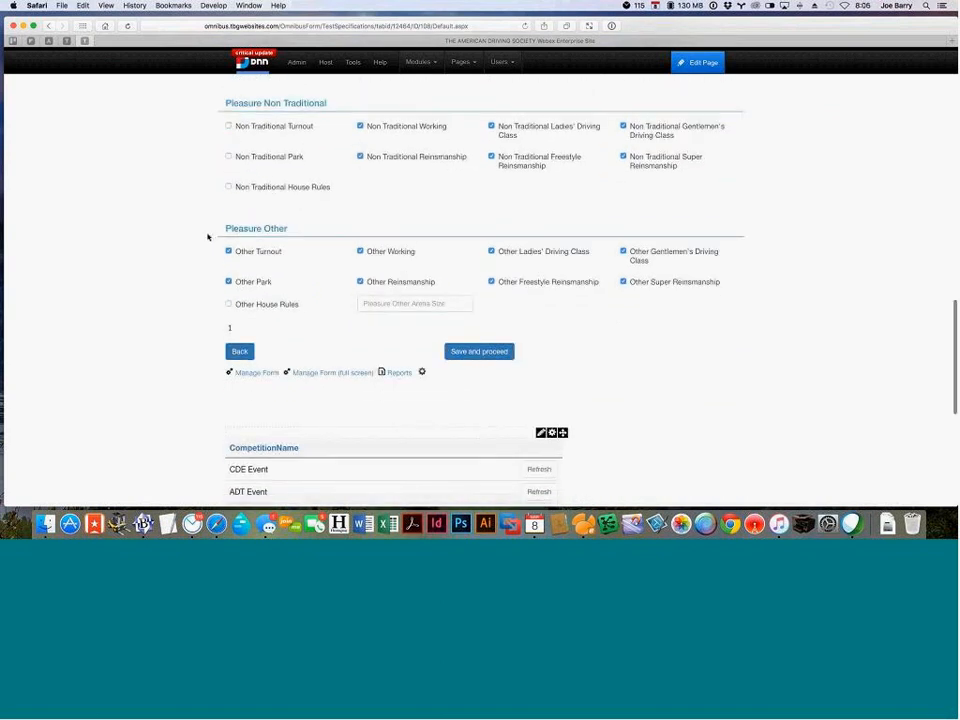
{"action": "scroll", "coordinate": [208, 237], "scroll_direction": "down", "scroll_amount": 3}
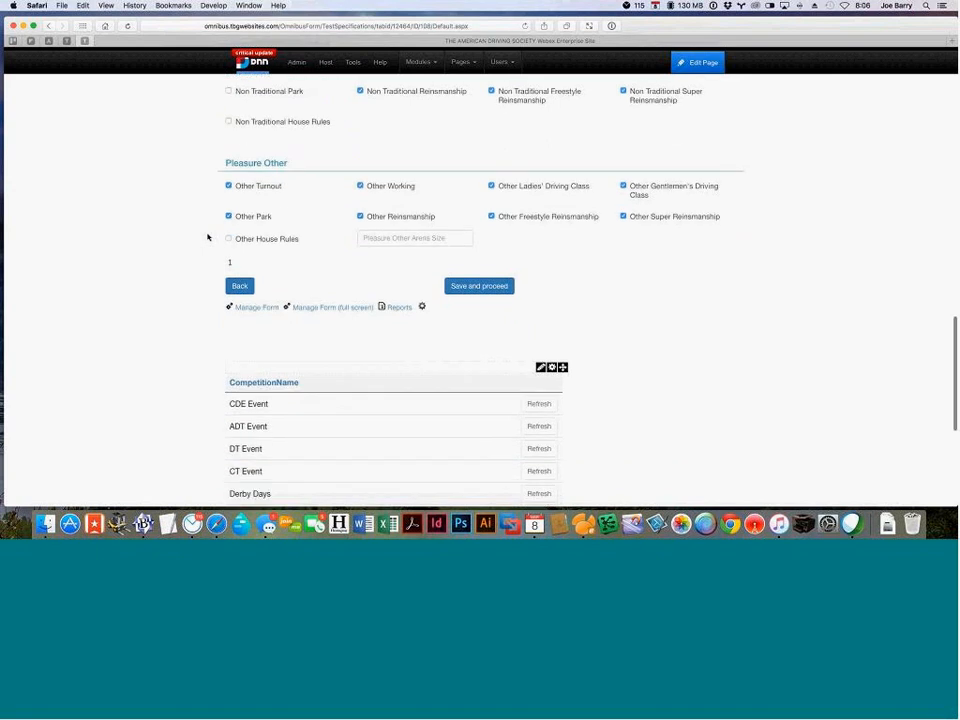
{"action": "left_click", "coordinate": [495, 288]}
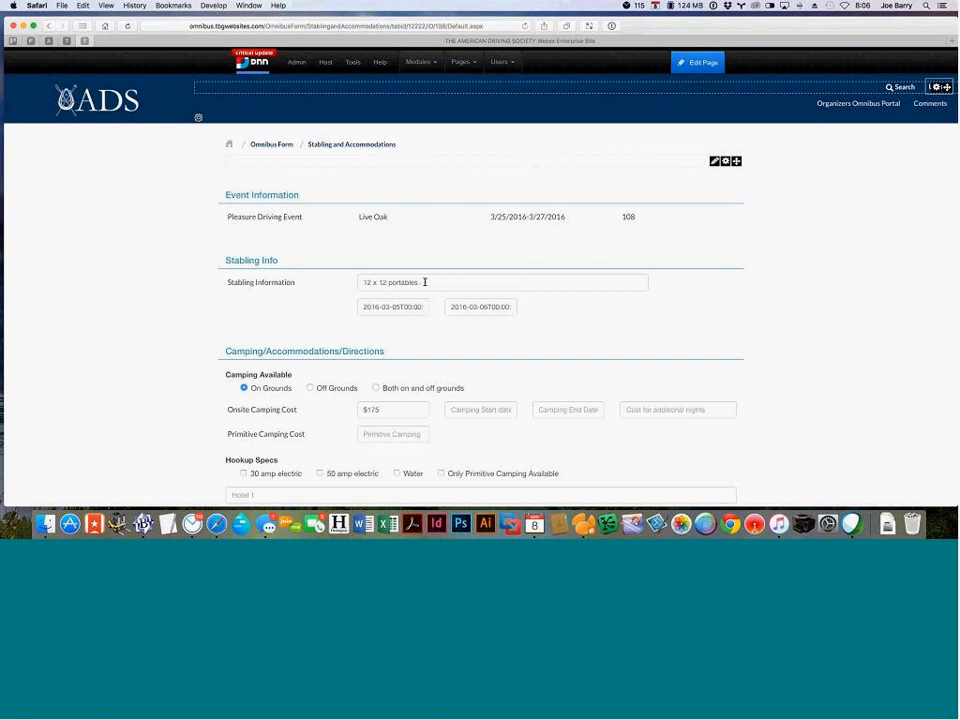
Set the stabling dates to 3/3/2016 through 3/7/2016
{"action": "left_click", "coordinate": [379, 306]}
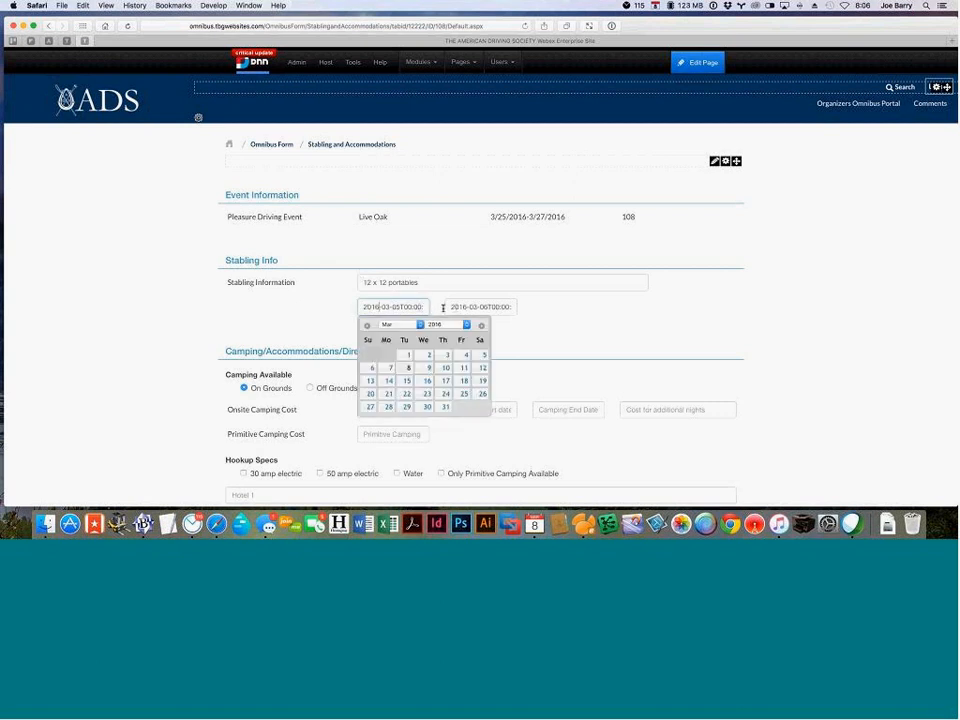
{"action": "left_click", "coordinate": [540, 315]}
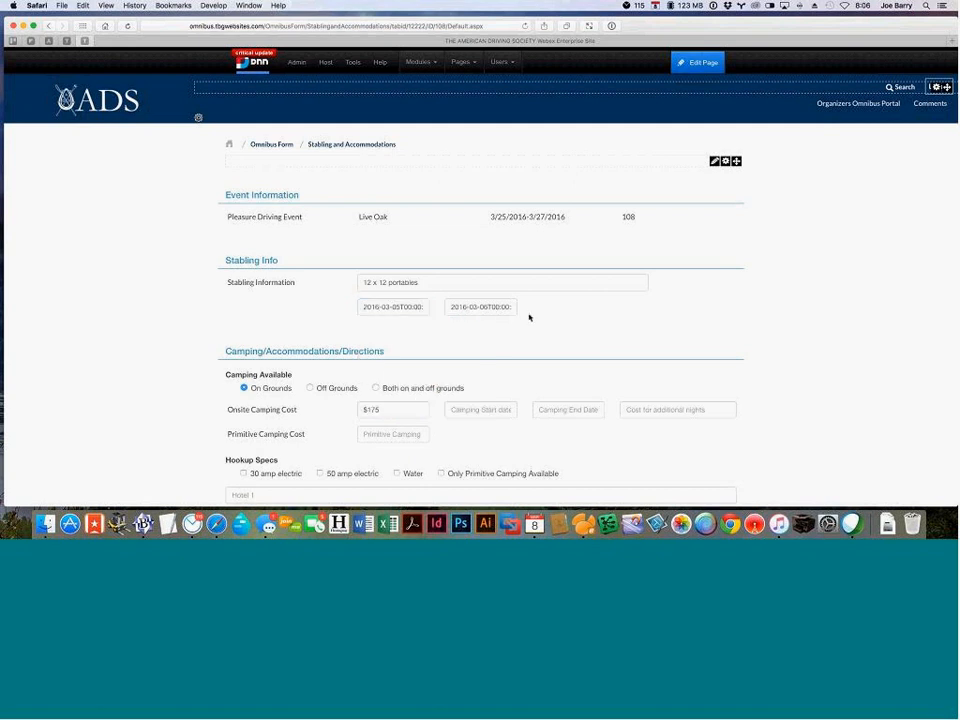
{"action": "left_click", "coordinate": [414, 307]}
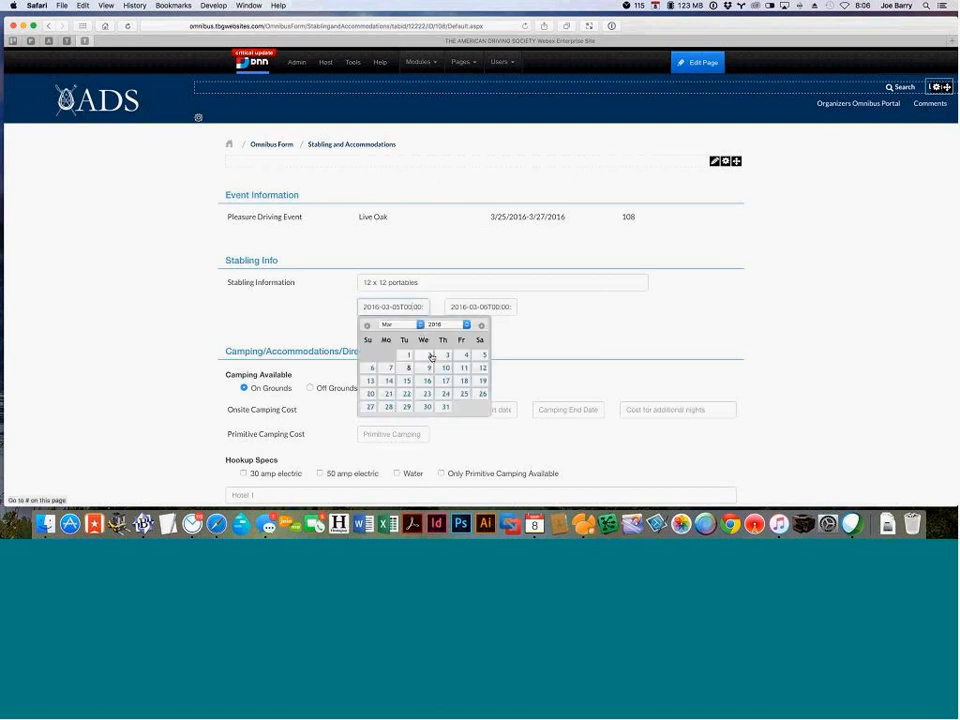
{"action": "left_click", "coordinate": [432, 357]}
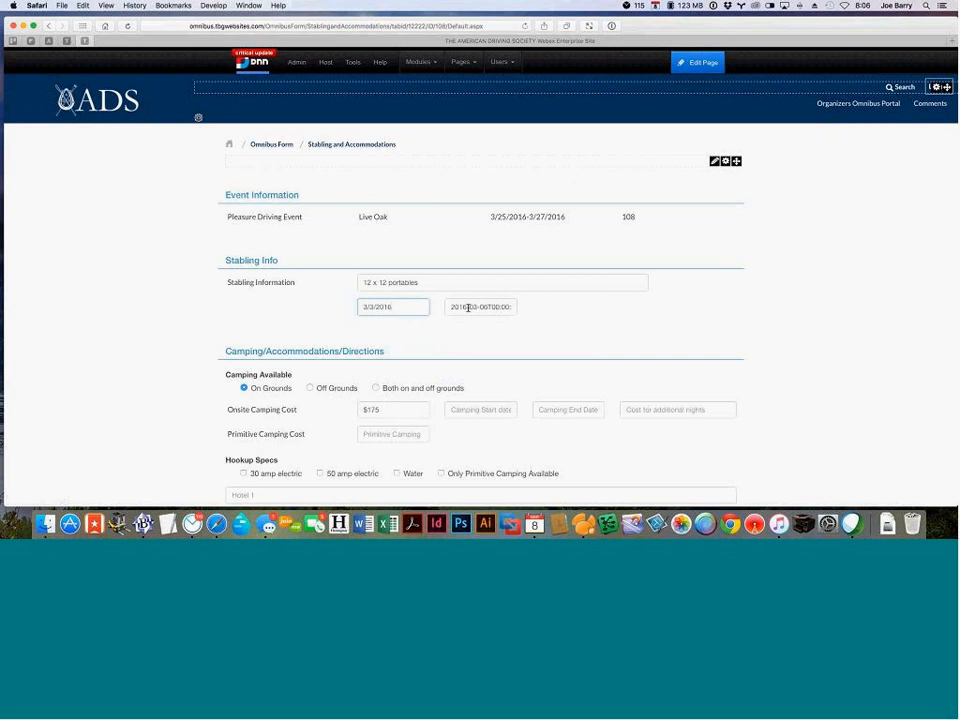
{"action": "left_click", "coordinate": [468, 307]}
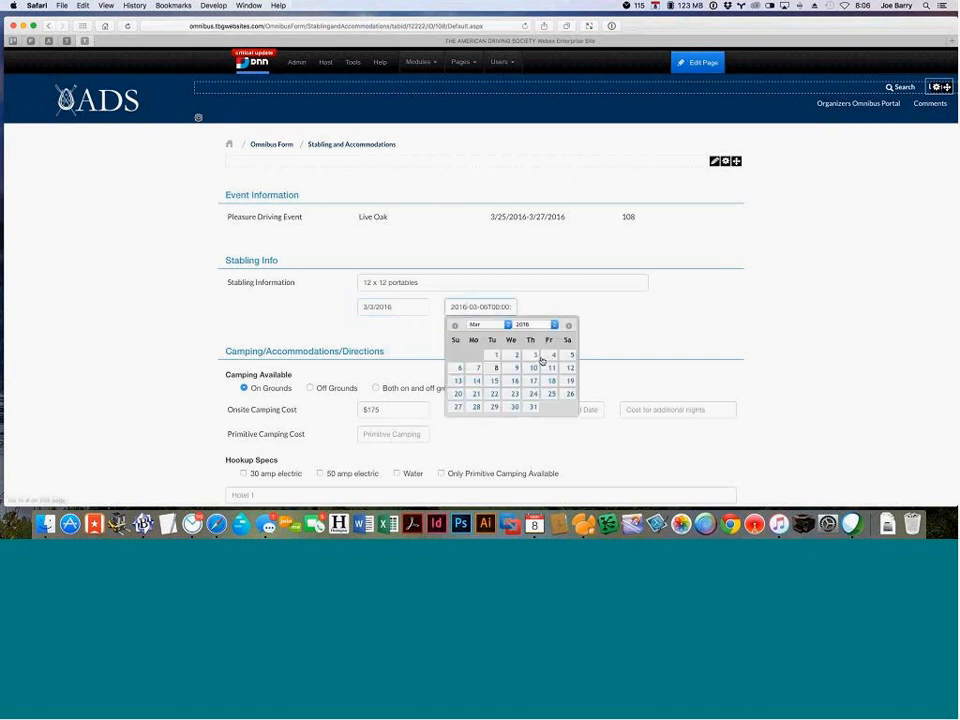
{"action": "left_click", "coordinate": [475, 369]}
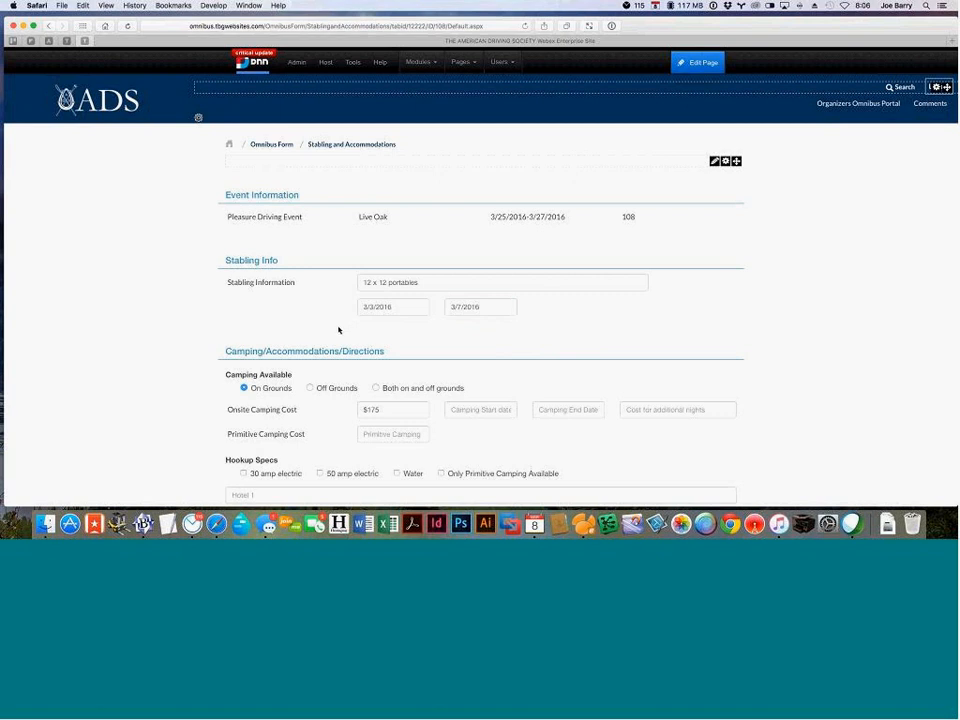
Compare the Off Grounds camping option, return to On Grounds, and set the onsite camping dates to 3/1/2016 through 3/7/2016
{"action": "scroll", "coordinate": [338, 330], "scroll_direction": "down", "scroll_amount": 5}
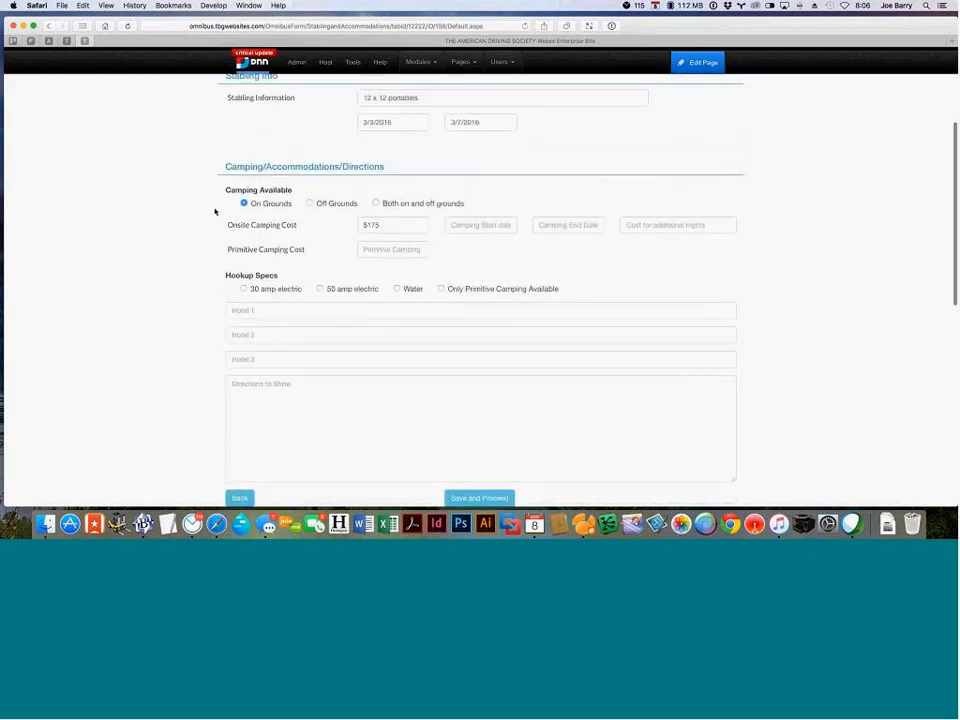
{"action": "left_click", "coordinate": [310, 203]}
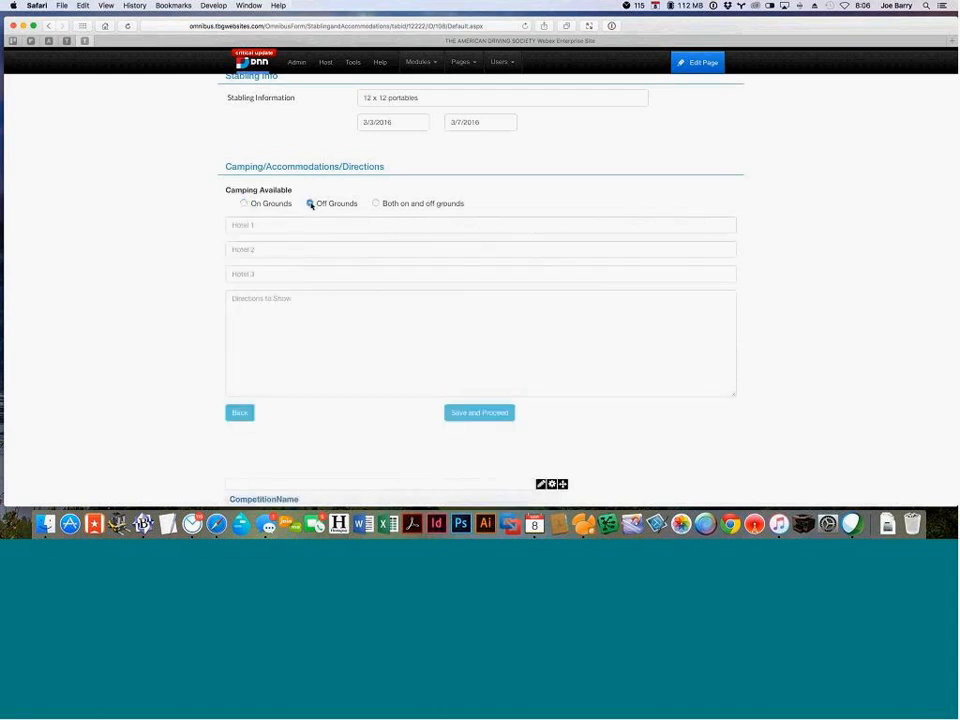
{"action": "left_click", "coordinate": [244, 203]}
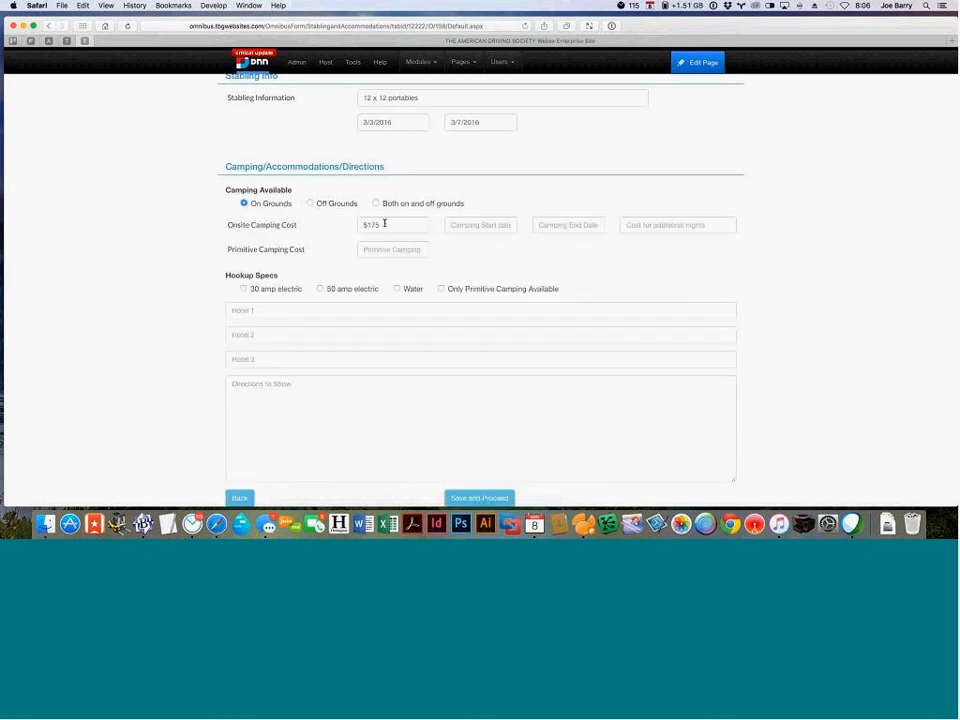
{"action": "left_click", "coordinate": [469, 228]}
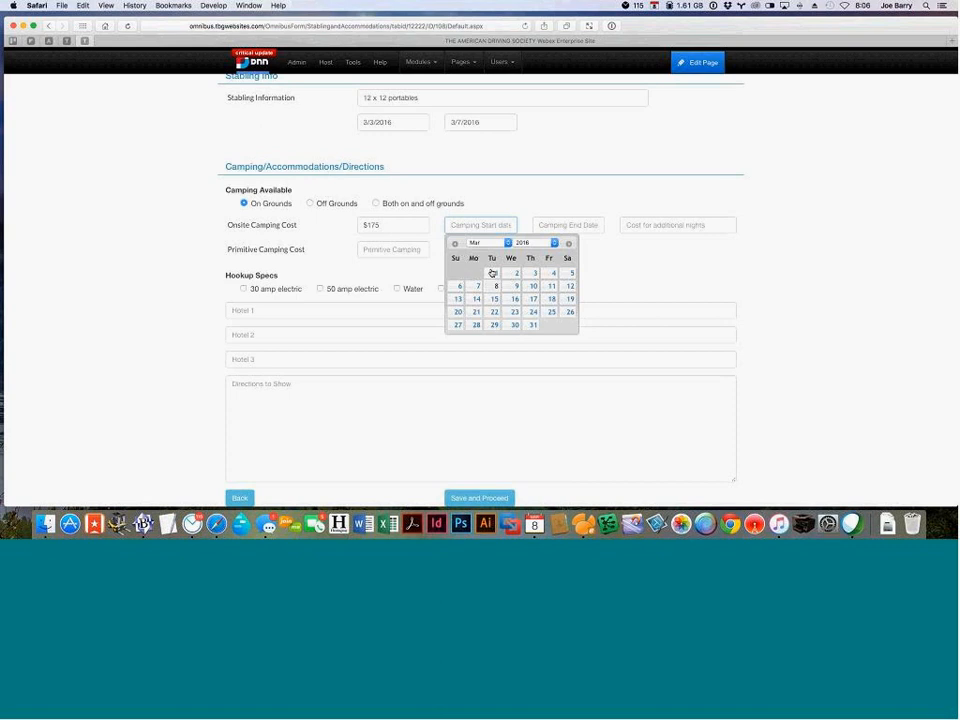
{"action": "left_click", "coordinate": [492, 273]}
{"action": "left_click", "coordinate": [555, 229]}
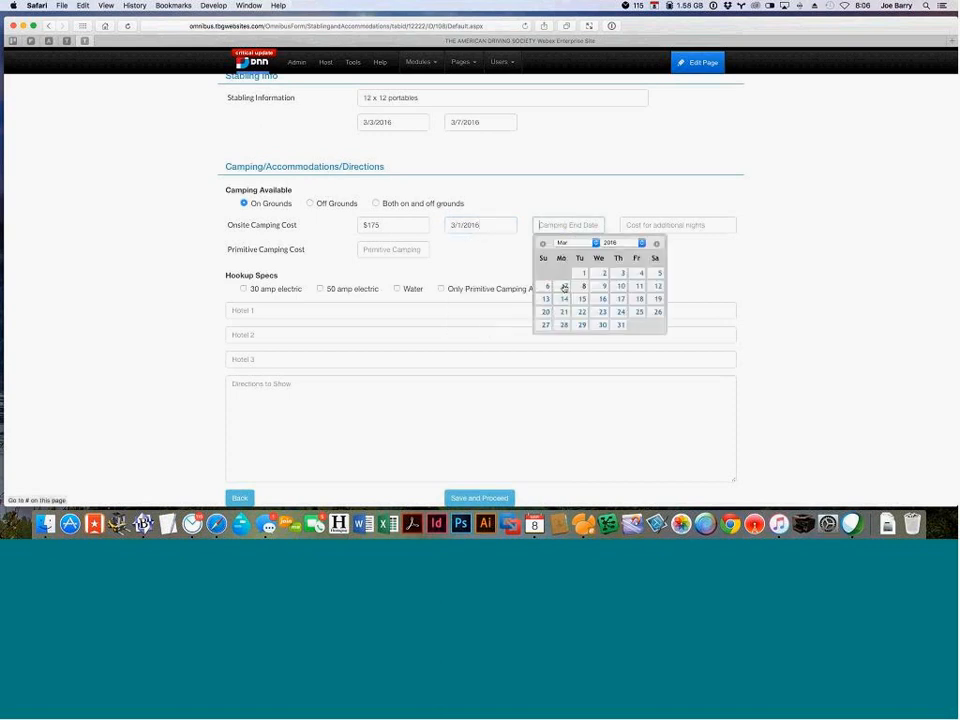
{"action": "left_click", "coordinate": [564, 287]}
Try to set the camping cost for additional nights to $50, and return to Stabling and Accommodations by saving the test specifications again
{"action": "left_click", "coordinate": [640, 224]}
{"action": "type", "text": "$"}
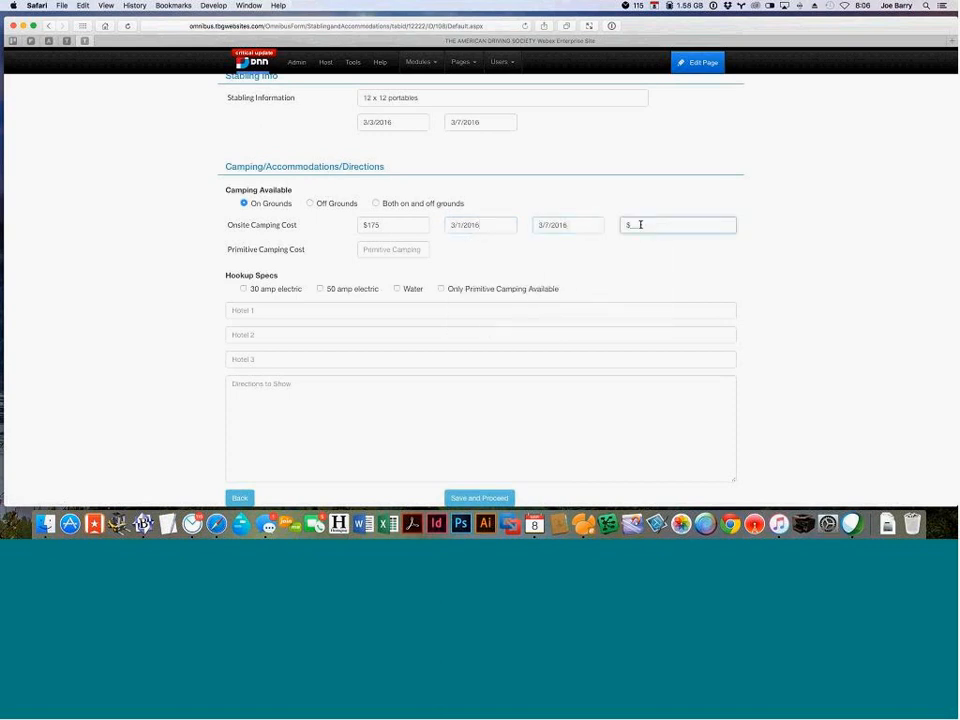
{"action": "type", "text": "50"}
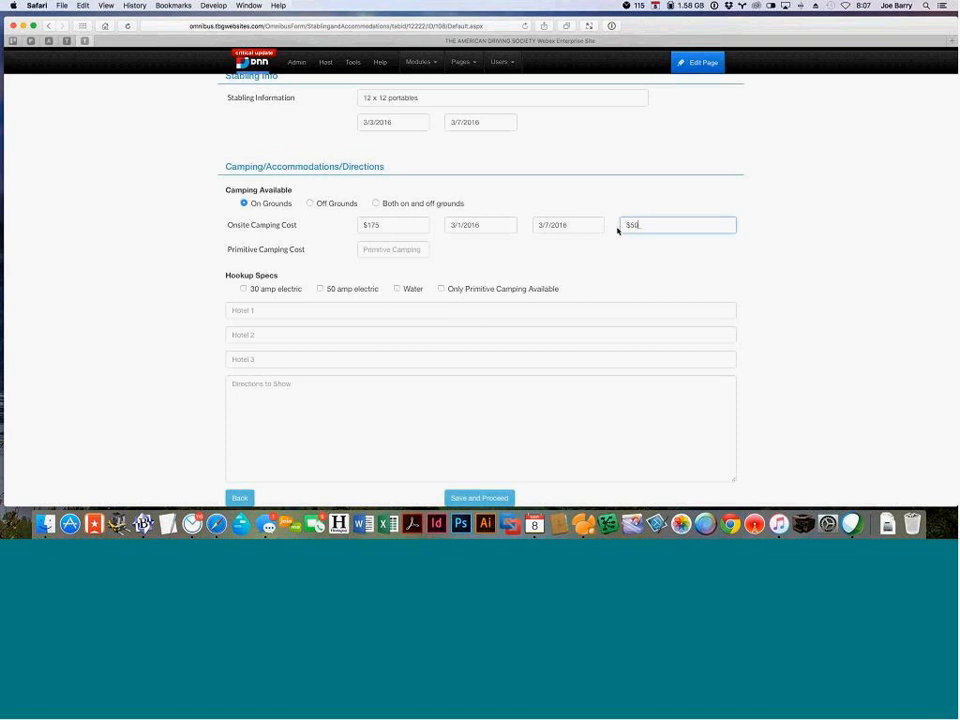
{"action": "key", "text": "BackSpace"}
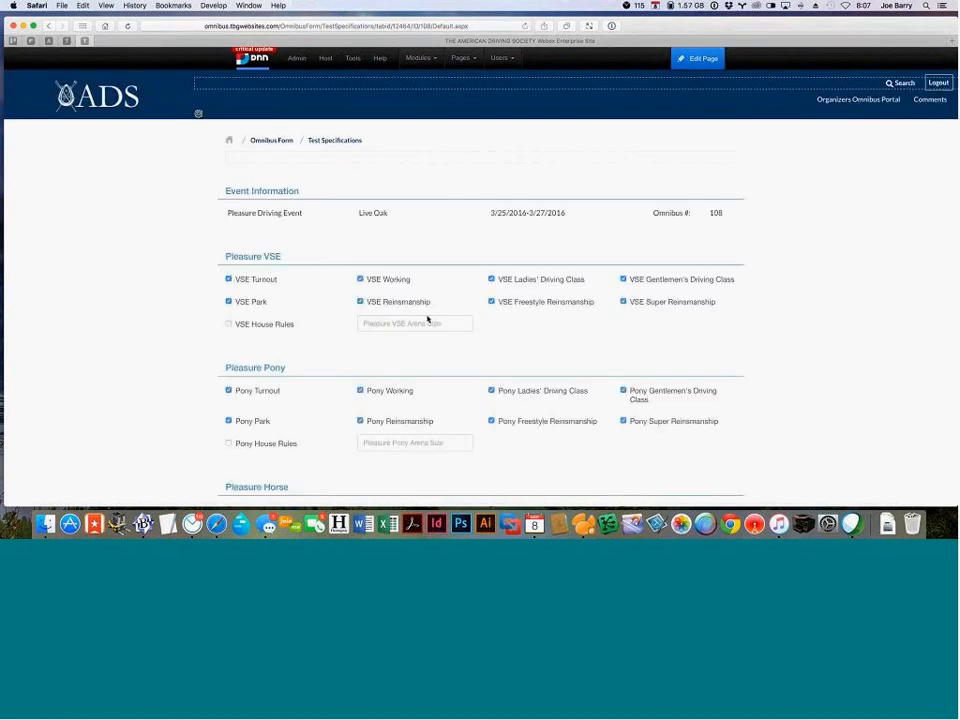
{"action": "scroll", "coordinate": [428, 318], "scroll_direction": "down", "scroll_amount": 15}
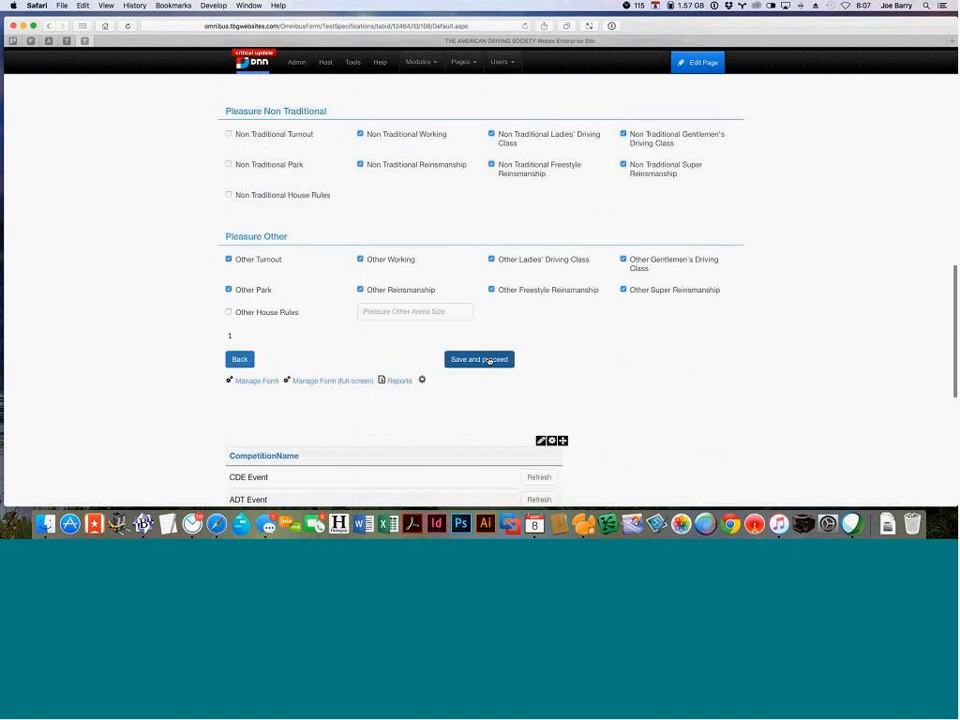
{"action": "left_click", "coordinate": [489, 360]}
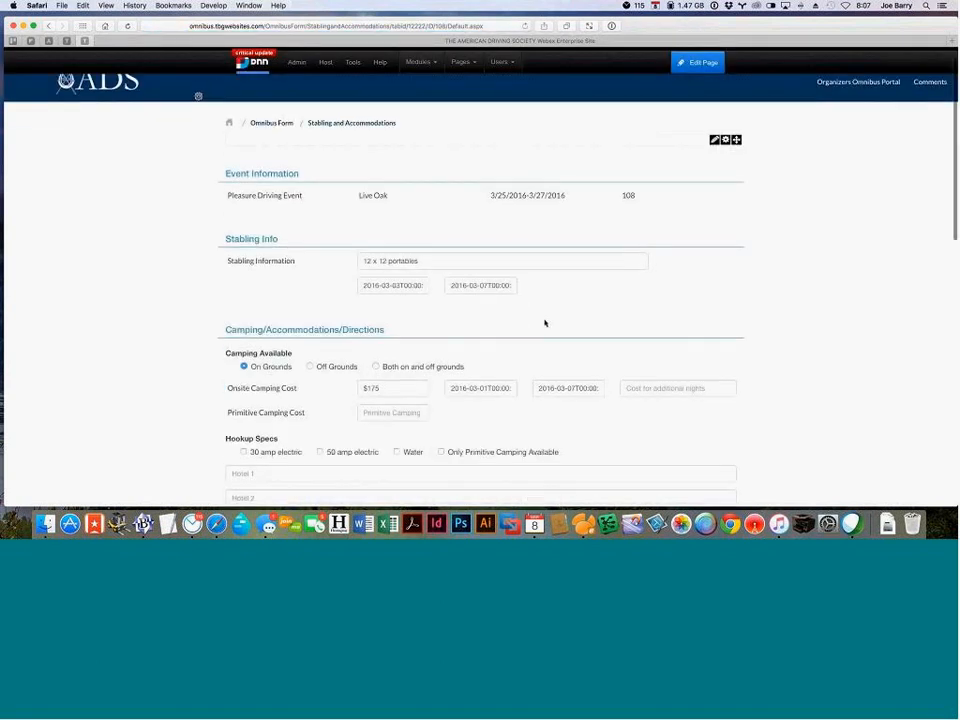
Set the camping cost for additional nights to $5 and go to the primitive camping cost without entering an amount
{"action": "scroll", "coordinate": [545, 323], "scroll_direction": "down", "scroll_amount": 5}
{"action": "scroll", "coordinate": [658, 255], "scroll_direction": "down", "scroll_amount": 1}
{"action": "left_click", "coordinate": [657, 222]}
{"action": "type", "text": "$"}
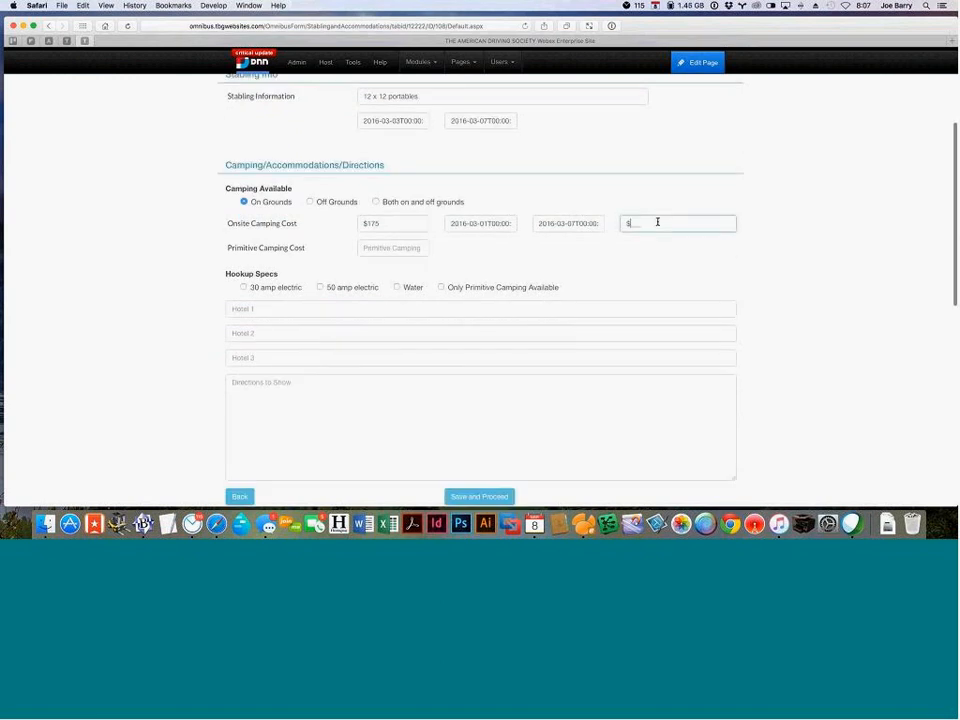
{"action": "type", "text": "3"}
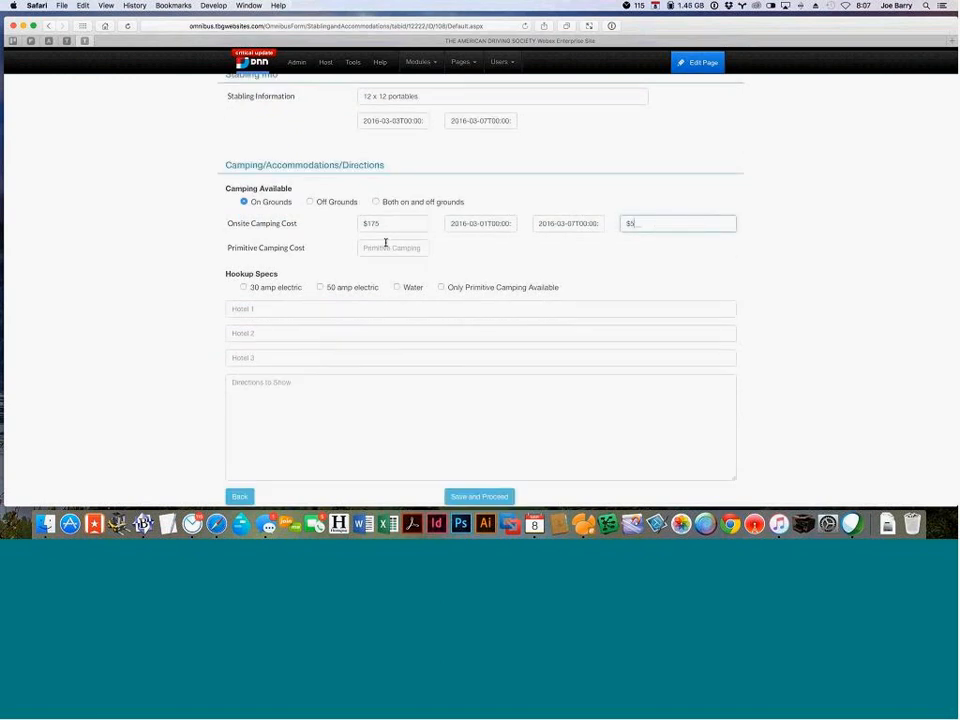
{"action": "key", "text": "Tab"}
{"action": "type", "text": "$"}
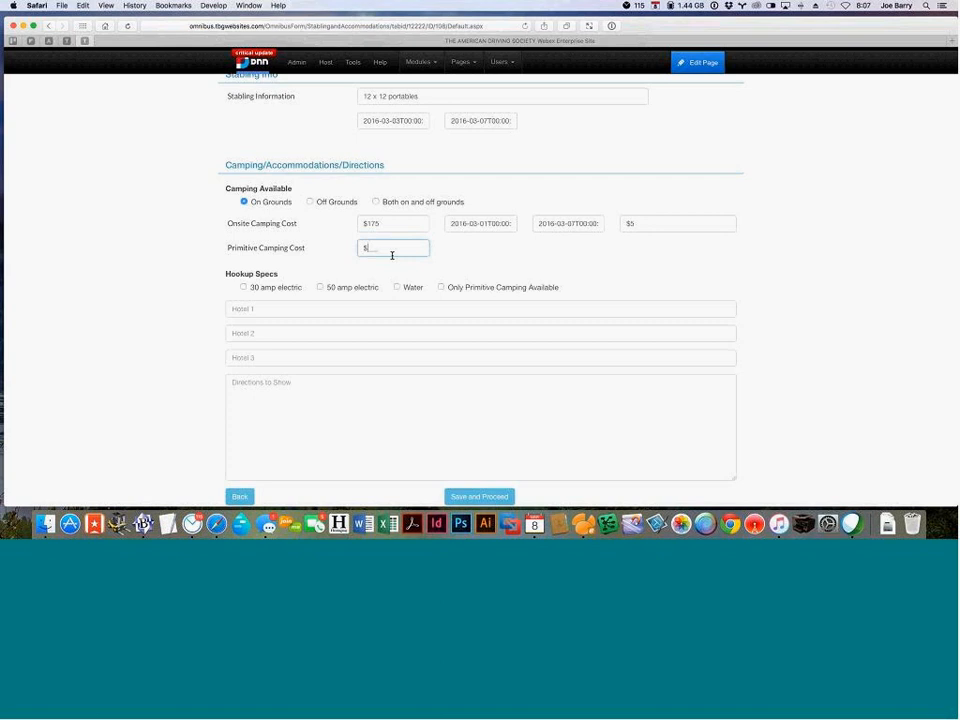
In the hookup specs, select Only Primitive Camping Available and leave 30 amp and 50 amp electric unselected
{"action": "left_click", "coordinate": [244, 288]}
{"action": "left_click", "coordinate": [320, 287]}
{"action": "left_click", "coordinate": [441, 288]}
{"action": "left_click", "coordinate": [320, 287]}
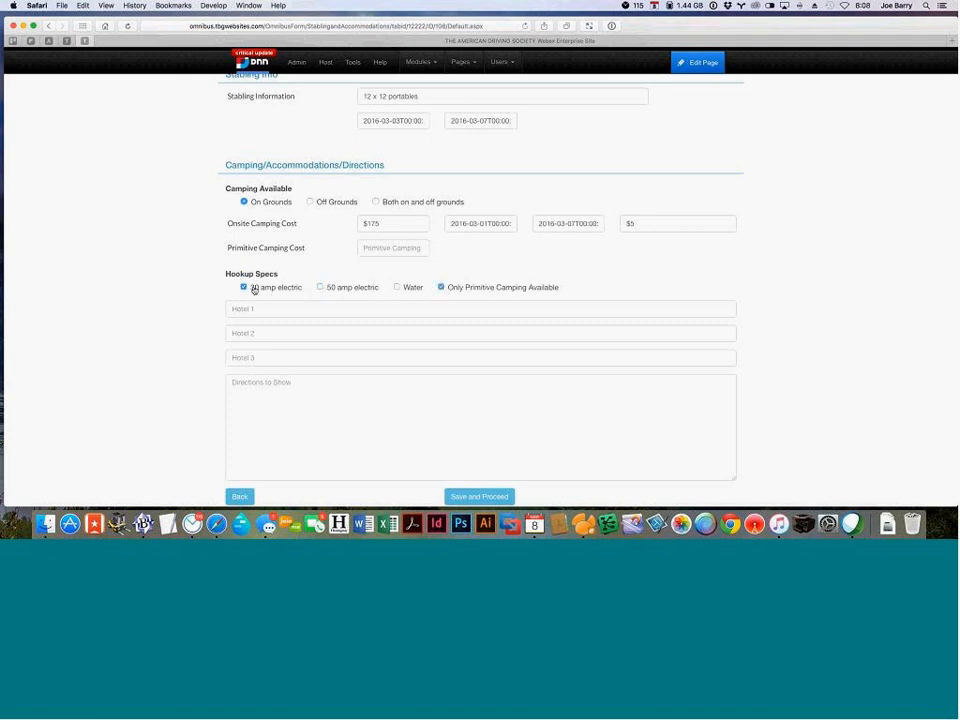
{"action": "left_click", "coordinate": [243, 287]}
Leave the hotels and directions to the show empty, and save the stabling and accommodations to proceed to the schedule
{"action": "left_click", "coordinate": [257, 309]}
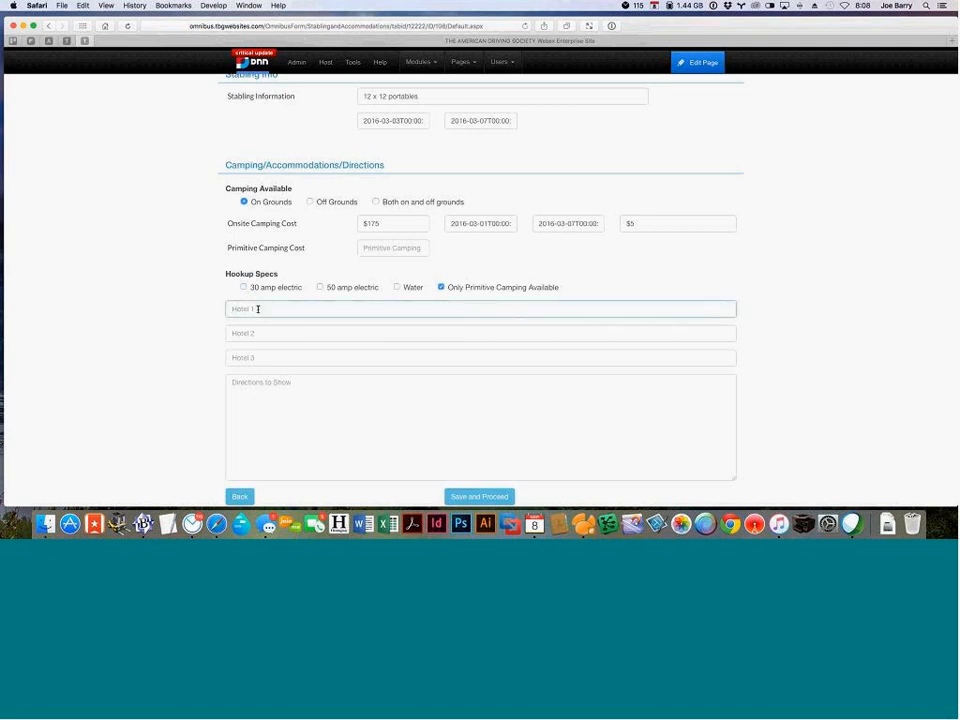
{"action": "scroll", "coordinate": [257, 309], "scroll_direction": "down", "scroll_amount": 2}
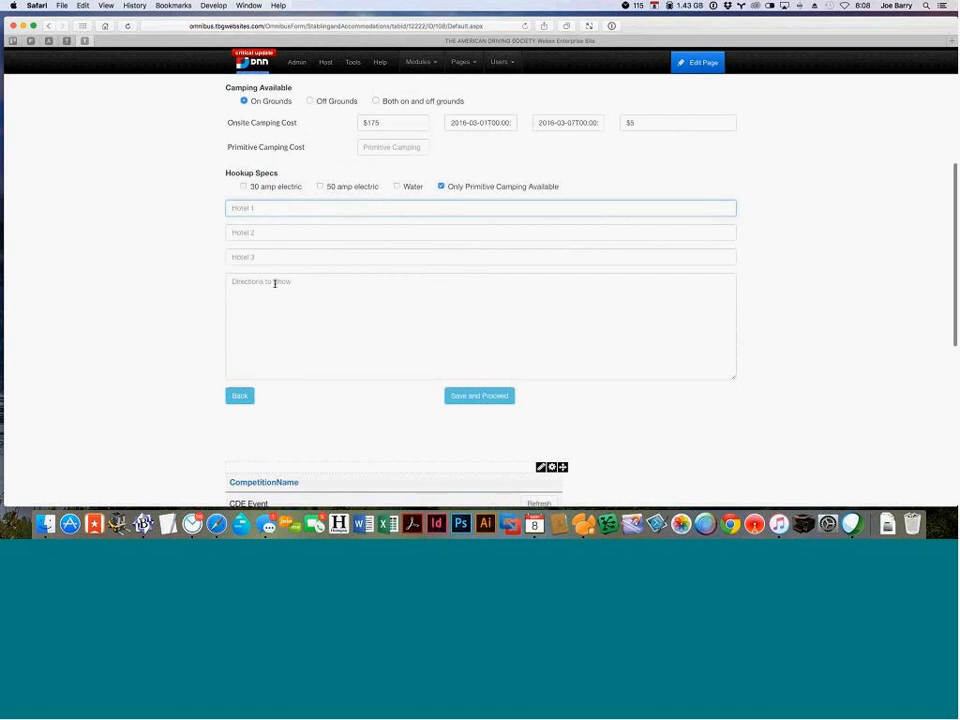
{"action": "left_click", "coordinate": [273, 286]}
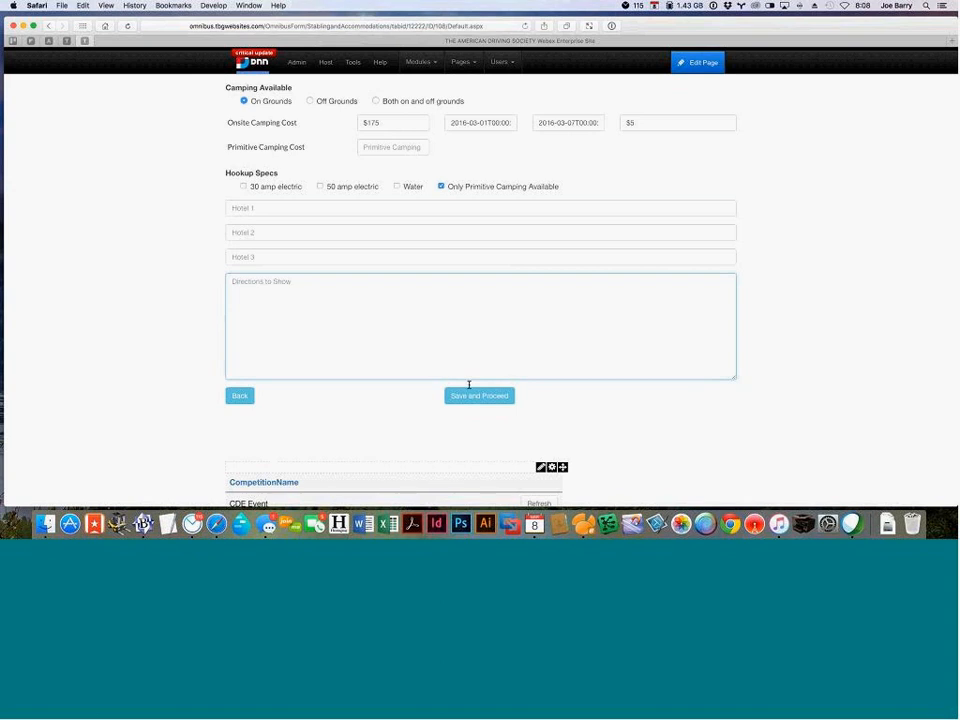
{"action": "left_click", "coordinate": [479, 397]}
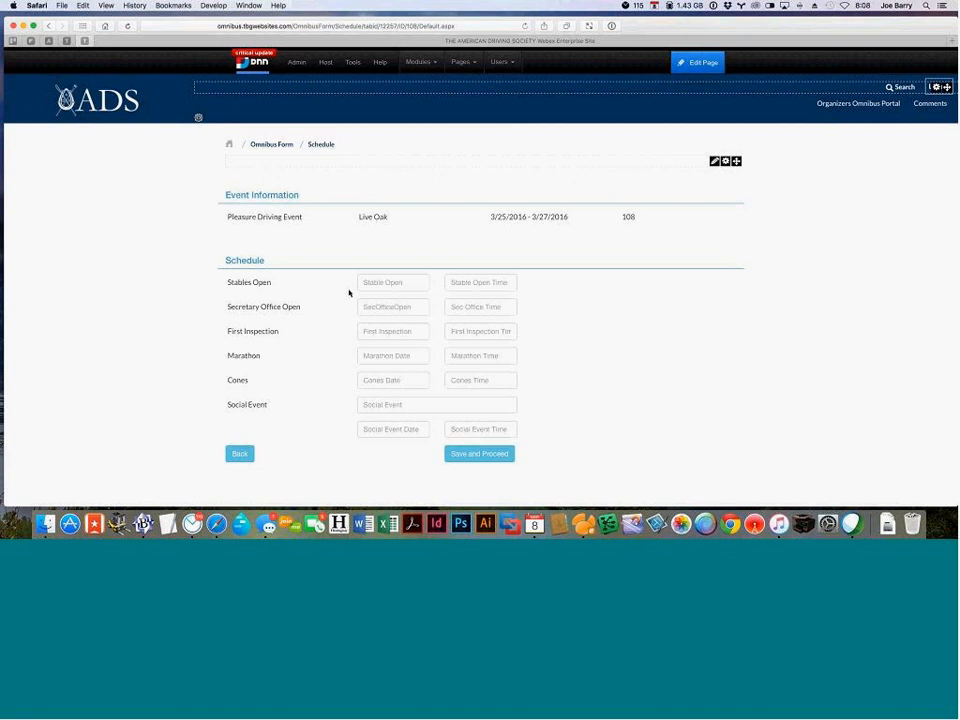
Leave the schedule and social event empty, save it, and go to the food and TD approval sections of Other info
{"action": "left_click", "coordinate": [375, 404]}
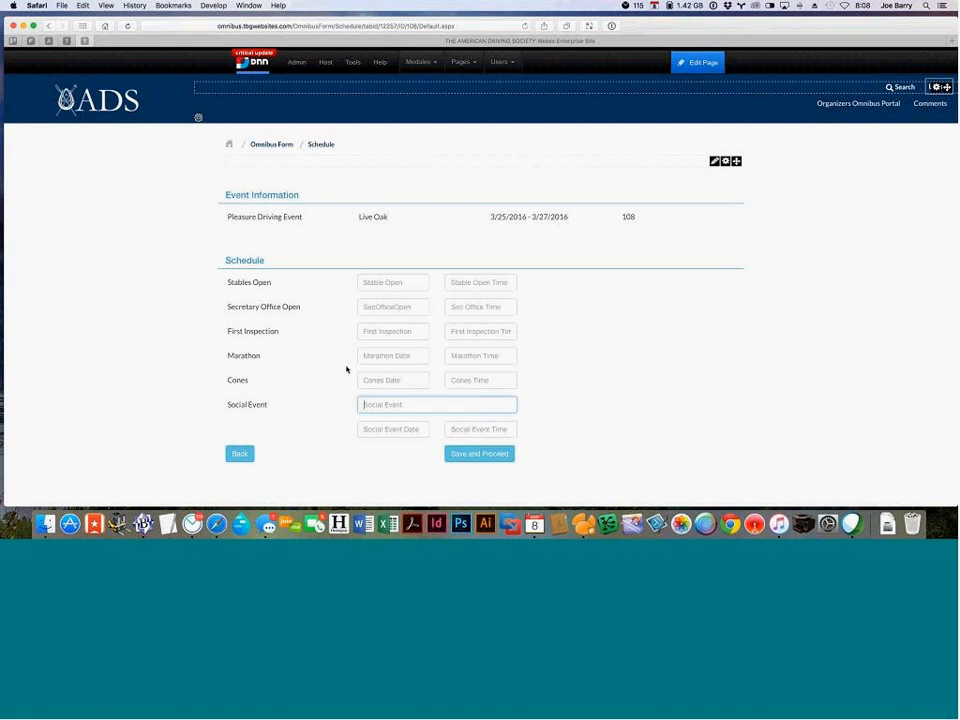
{"action": "scroll", "coordinate": [400, 320], "scroll_direction": "down", "scroll_amount": 4}
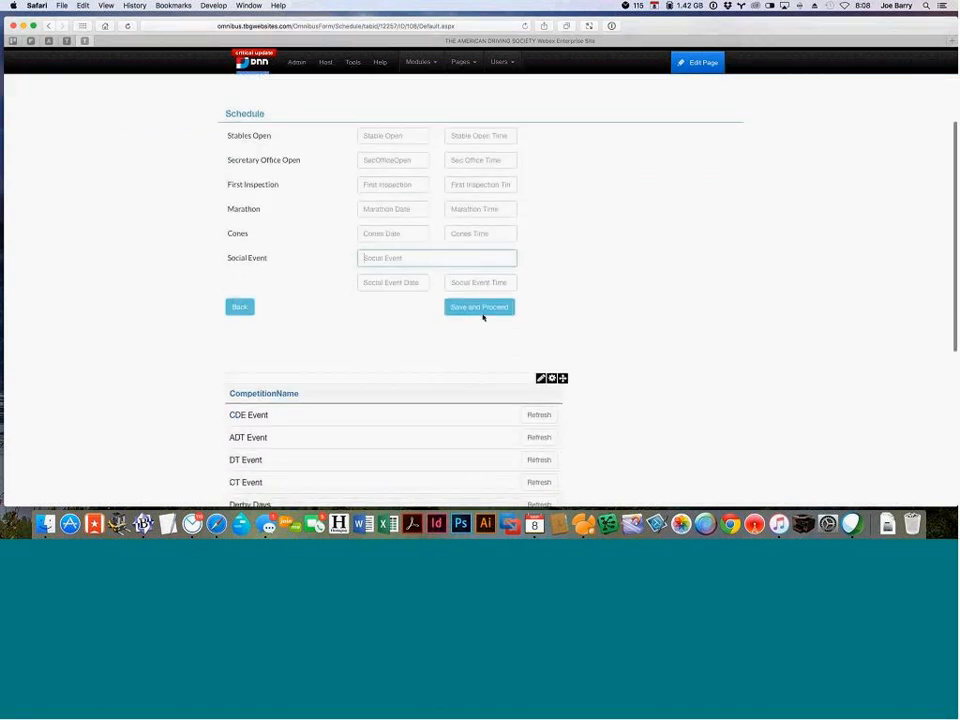
{"action": "left_click", "coordinate": [482, 295]}
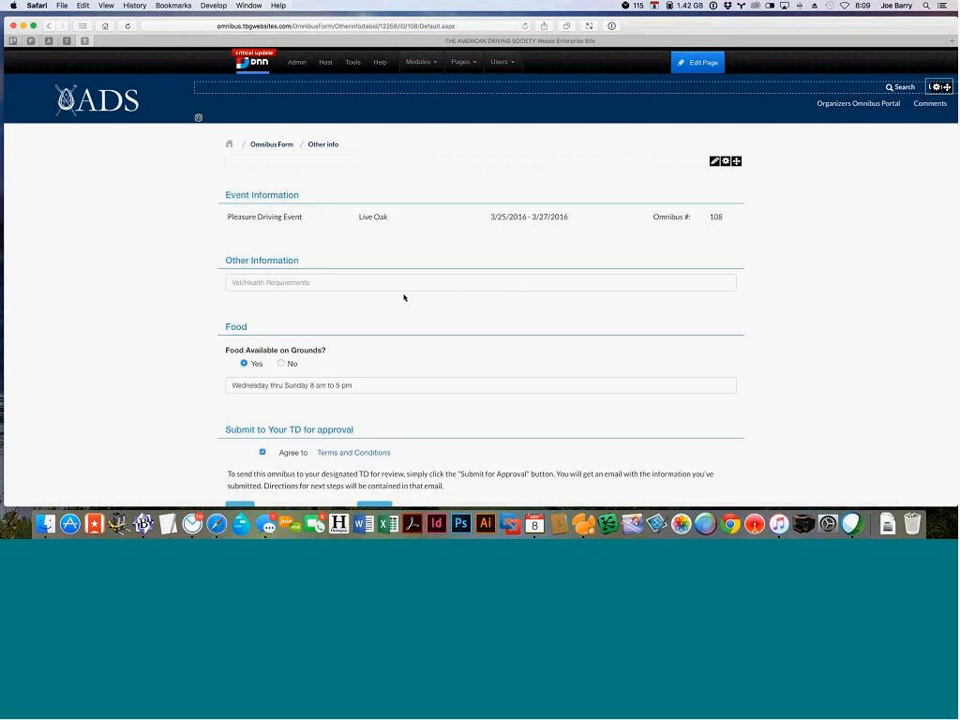
{"action": "scroll", "coordinate": [404, 297], "scroll_direction": "down", "scroll_amount": 3}
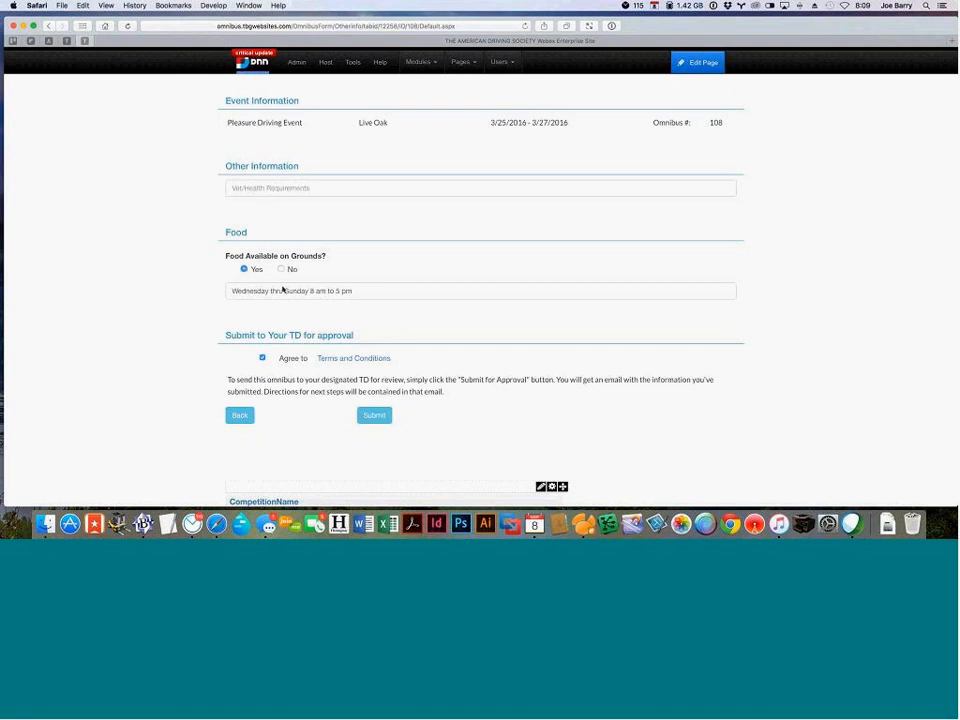
Review the terms and conditions, and submit the Pleasure Driving Event omnibus to the TD for approval
{"action": "scroll", "coordinate": [300, 310], "scroll_direction": "down", "scroll_amount": 1}
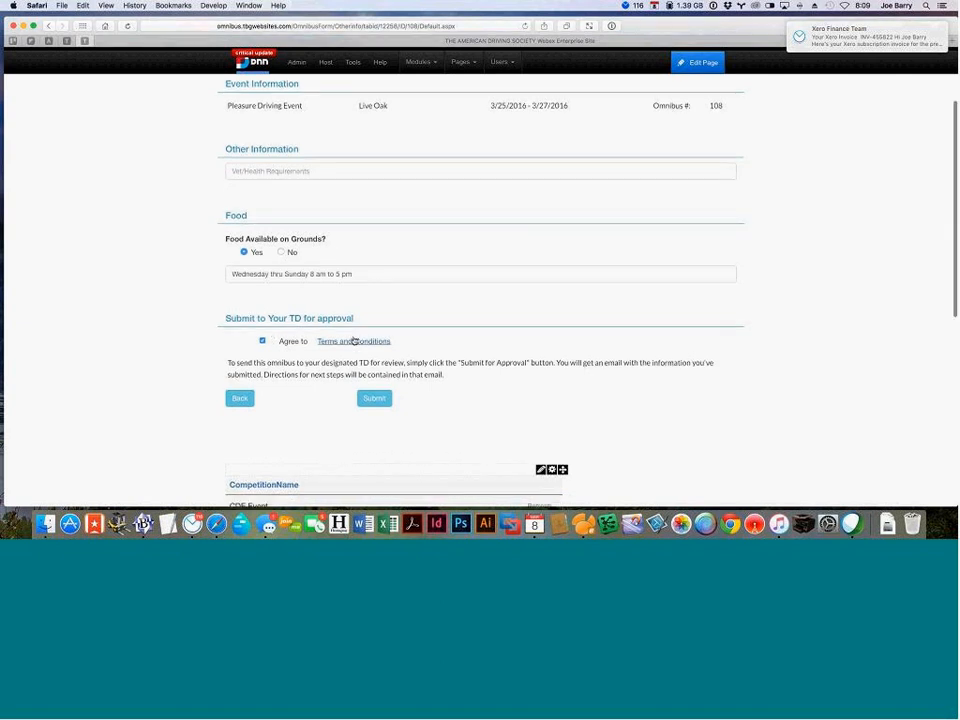
{"action": "scroll", "coordinate": [315, 330], "scroll_direction": "down", "scroll_amount": 3}
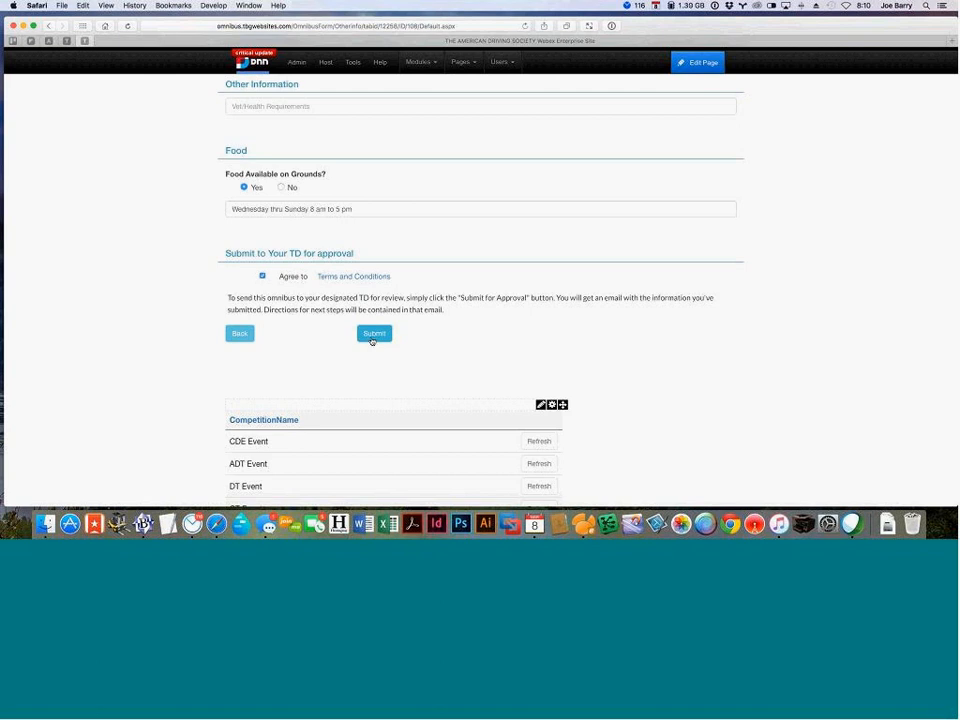
{"action": "left_click", "coordinate": [361, 277]}
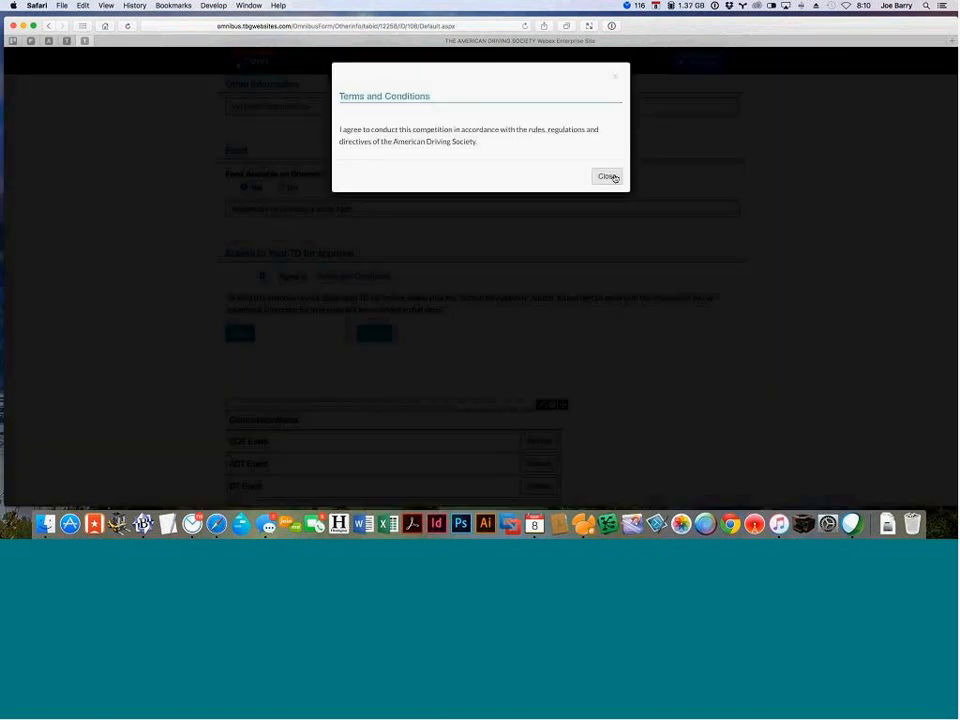
{"action": "left_click", "coordinate": [614, 177]}
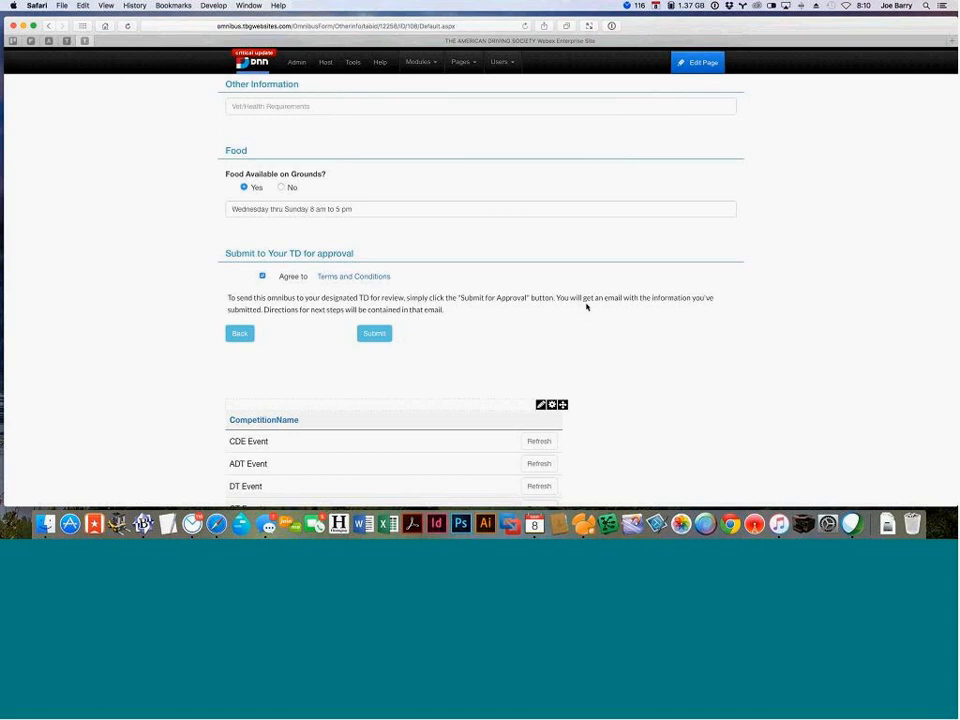
{"action": "left_click", "coordinate": [374, 334]}
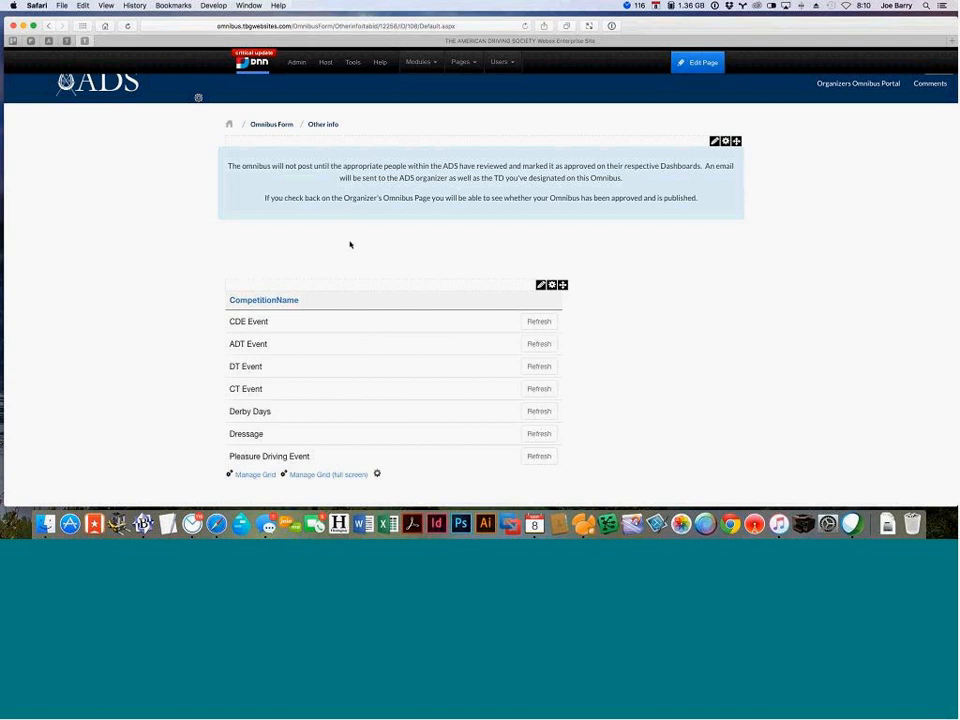
Return to the Organizers Omnibus Portal and reopen the Pleasure Driving Event omnibus for revision
{"action": "left_click", "coordinate": [859, 85]}
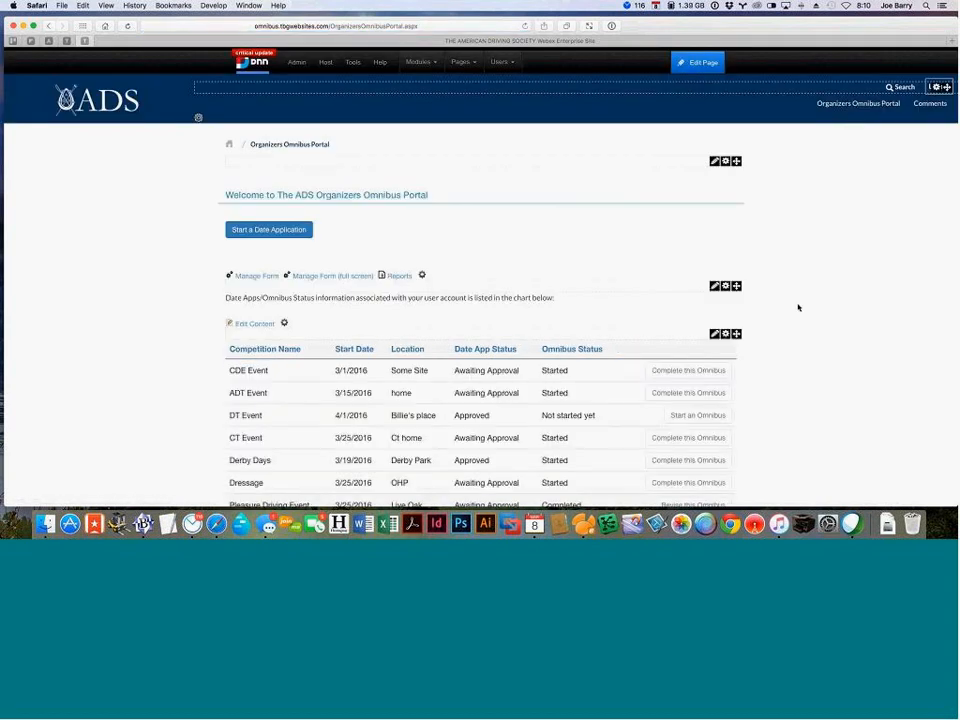
{"action": "scroll", "coordinate": [797, 300], "scroll_direction": "down", "scroll_amount": 5}
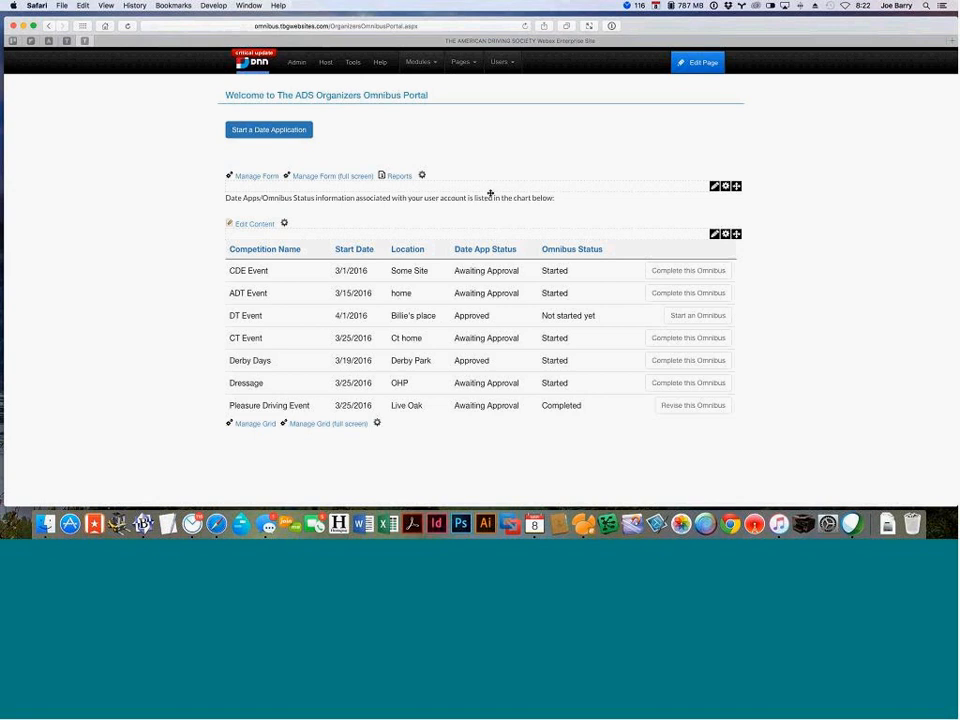
{"action": "left_click", "coordinate": [714, 405]}
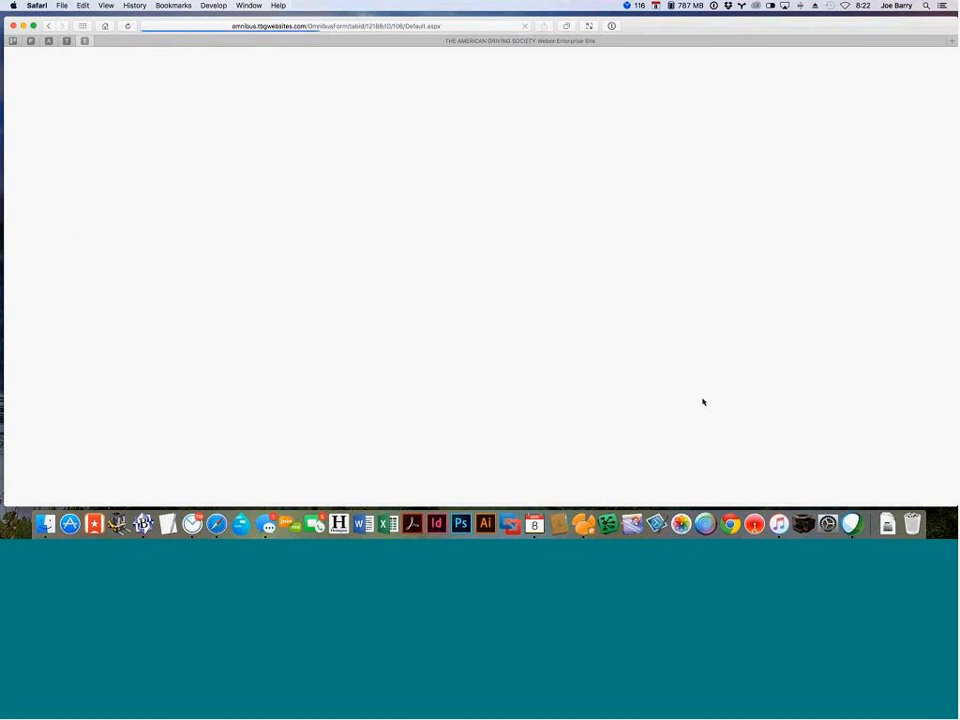
Save the event, secretary and entry, officials, and fees sections without changes to reach the Test Specifications
{"action": "scroll", "coordinate": [652, 318], "scroll_direction": "down", "scroll_amount": 10}
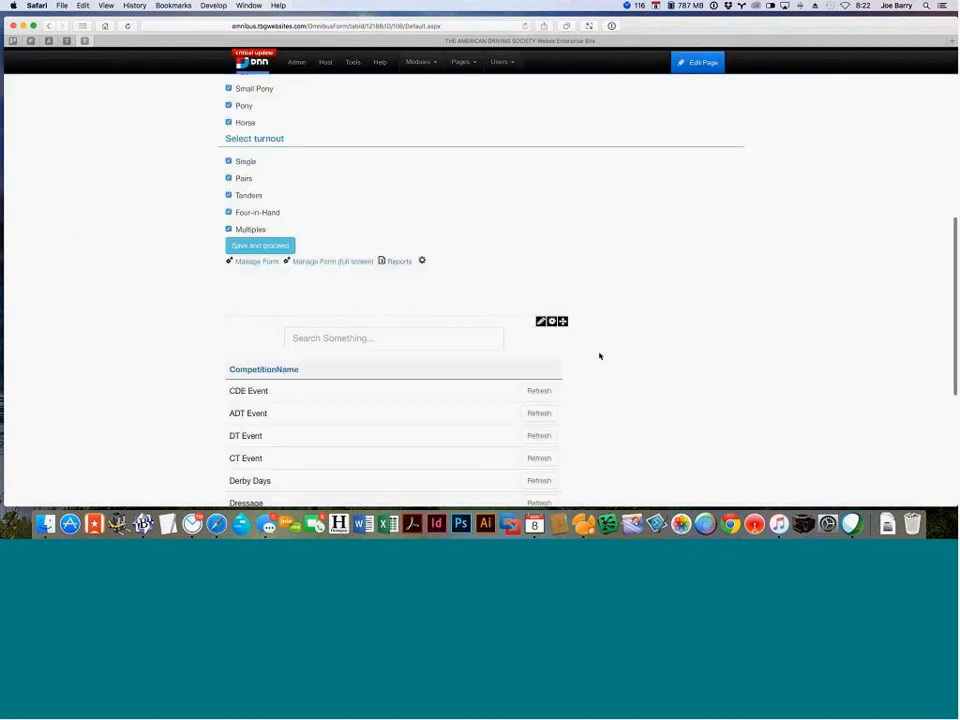
{"action": "left_click", "coordinate": [282, 246]}
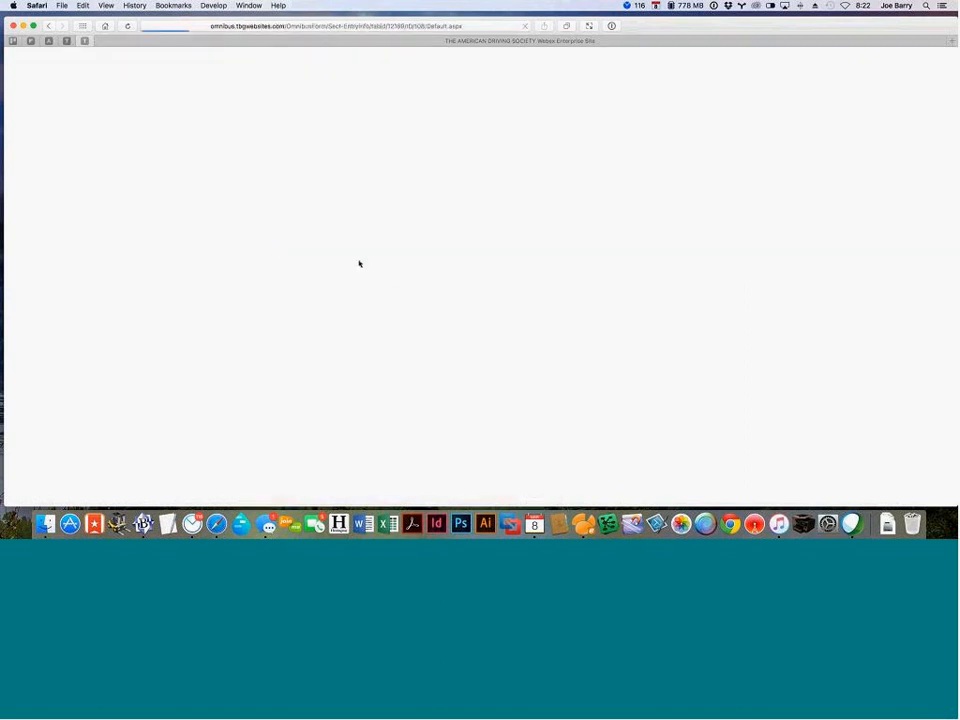
{"action": "scroll", "coordinate": [358, 262], "scroll_direction": "down", "scroll_amount": 3}
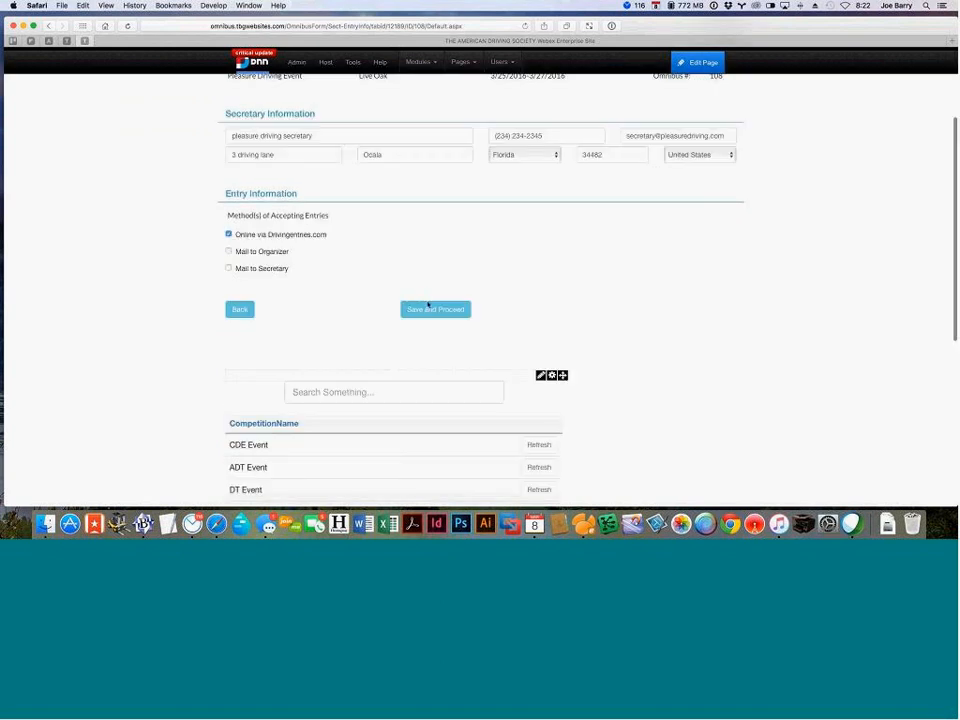
{"action": "left_click", "coordinate": [428, 309]}
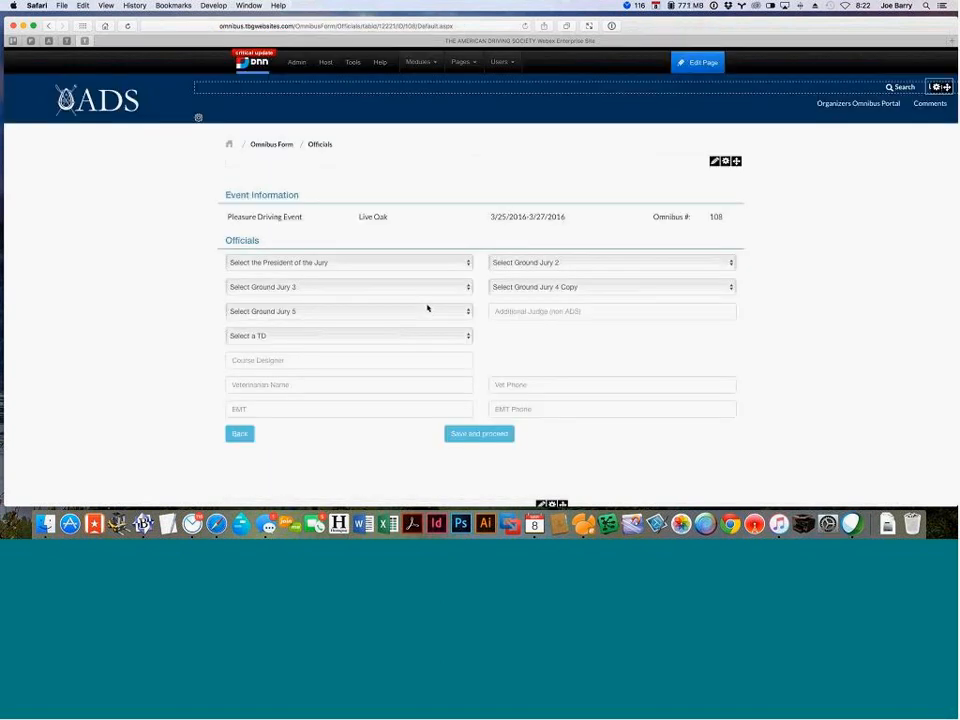
{"action": "scroll", "coordinate": [440, 295], "scroll_direction": "down", "scroll_amount": 3}
{"action": "left_click", "coordinate": [477, 283]}
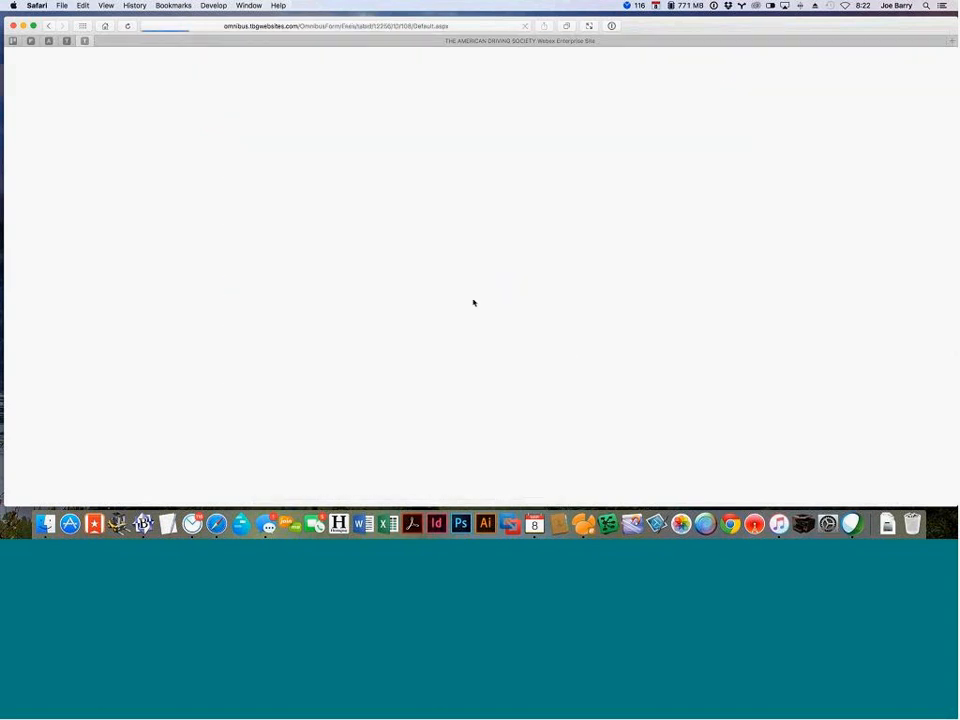
{"action": "scroll", "coordinate": [484, 383], "scroll_direction": "down", "scroll_amount": 10}
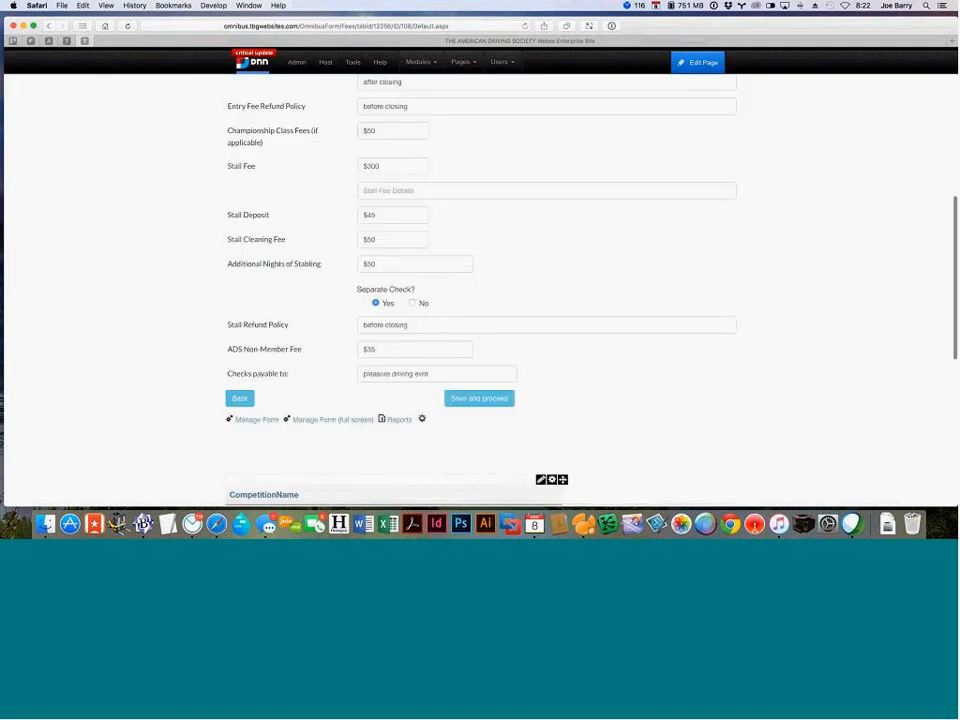
{"action": "left_click", "coordinate": [477, 398]}
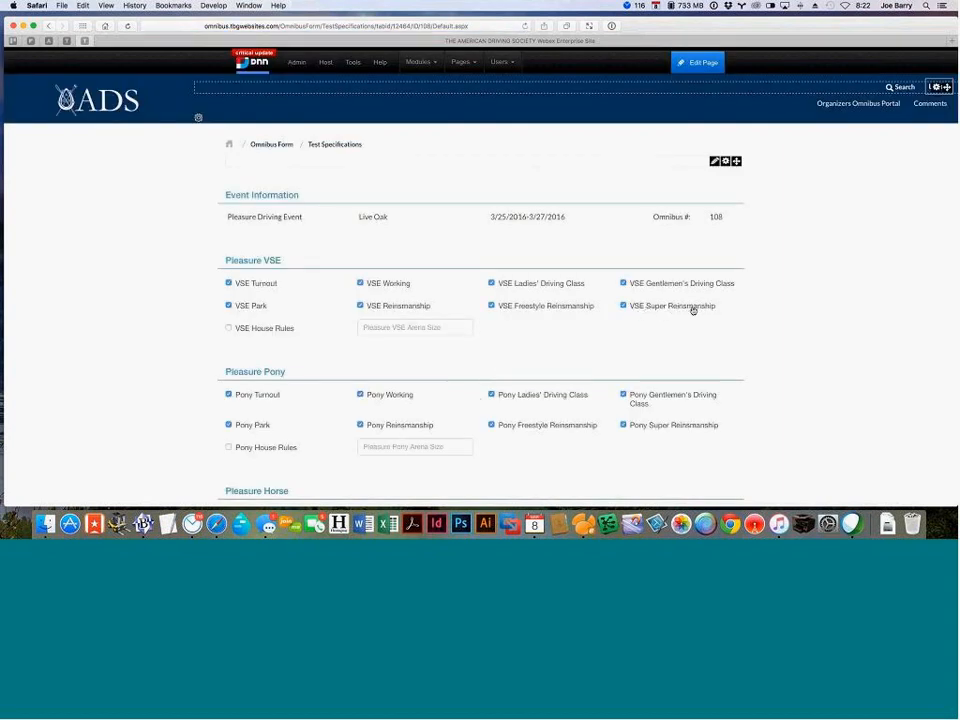
Examine the class selections, house rules and arena size fields of every pleasure division in the Test Specifications
{"action": "scroll", "coordinate": [686, 426], "scroll_direction": "down", "scroll_amount": 3}
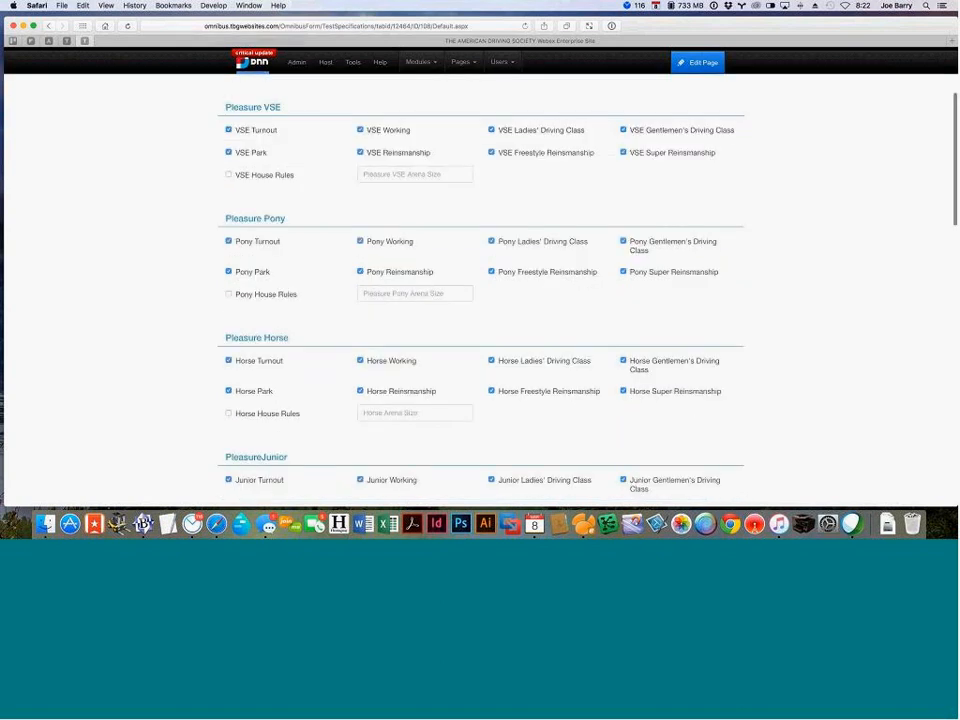
{"action": "scroll", "coordinate": [685, 425], "scroll_direction": "down", "scroll_amount": 2}
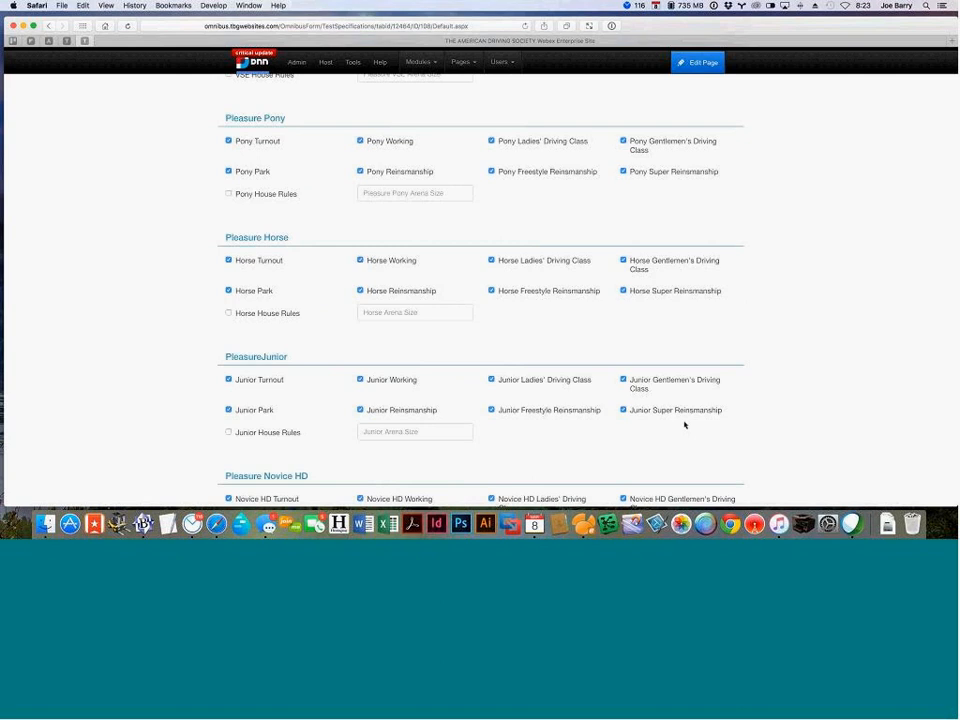
{"action": "scroll", "coordinate": [685, 425], "scroll_direction": "down", "scroll_amount": 1}
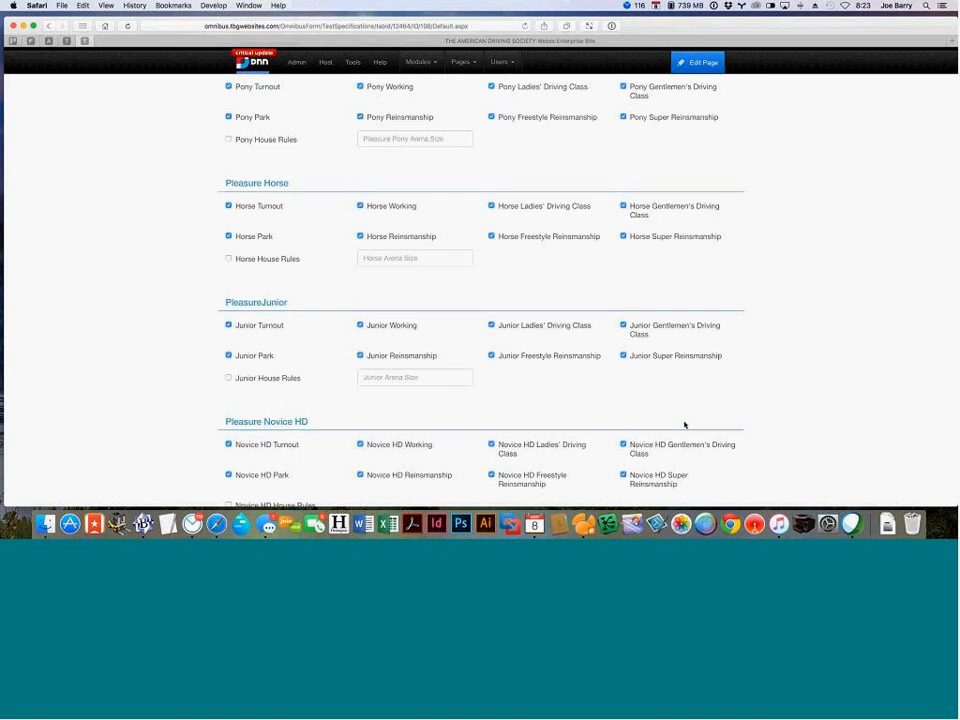
{"action": "scroll", "coordinate": [685, 425], "scroll_direction": "down", "scroll_amount": 3}
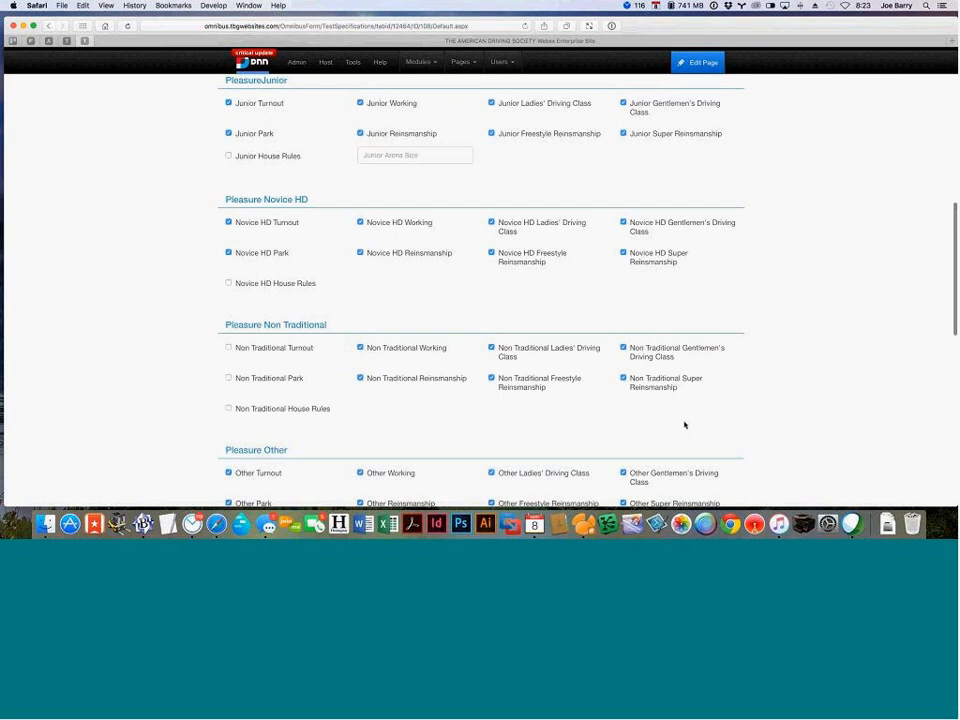
{"action": "scroll", "coordinate": [685, 425], "scroll_direction": "down", "scroll_amount": 4}
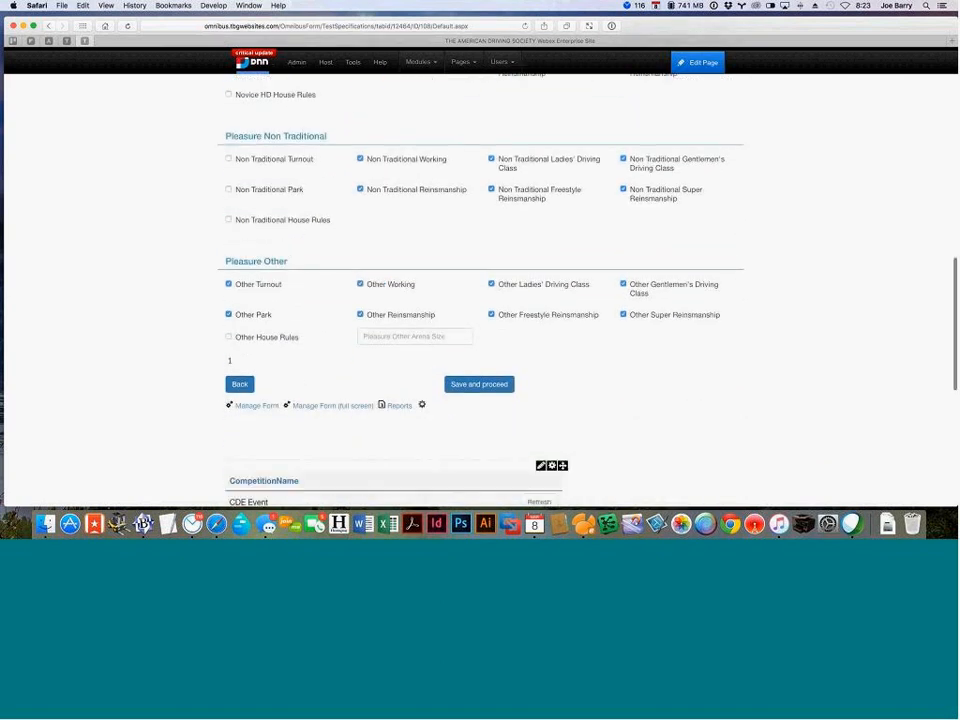
{"action": "scroll", "coordinate": [685, 425], "scroll_direction": "up", "scroll_amount": 2}
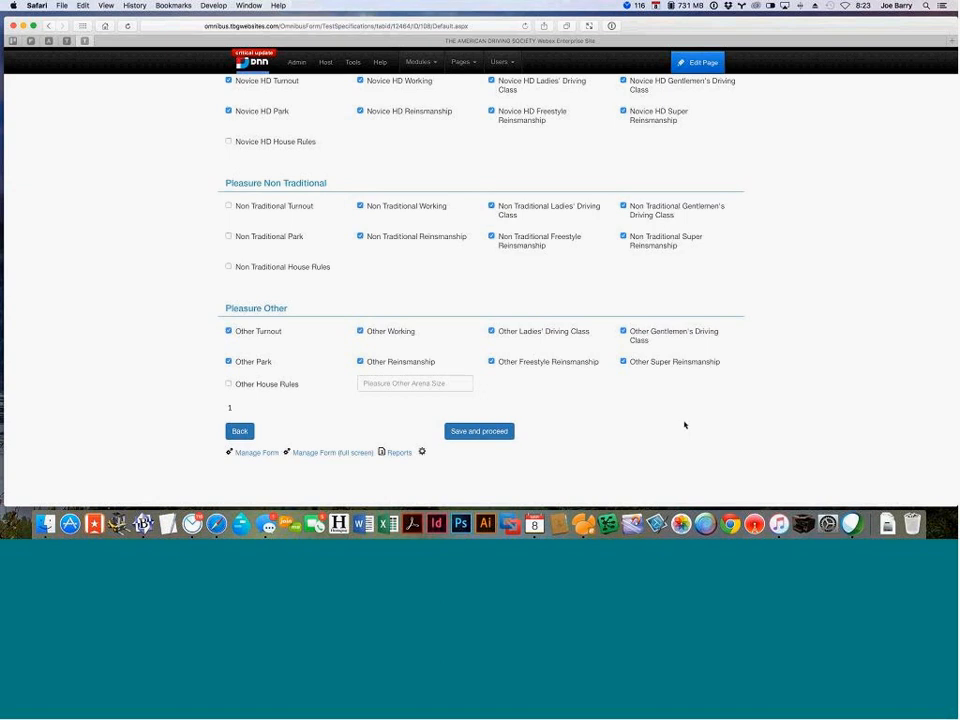
{"action": "scroll", "coordinate": [671, 349], "scroll_direction": "up", "scroll_amount": 5}
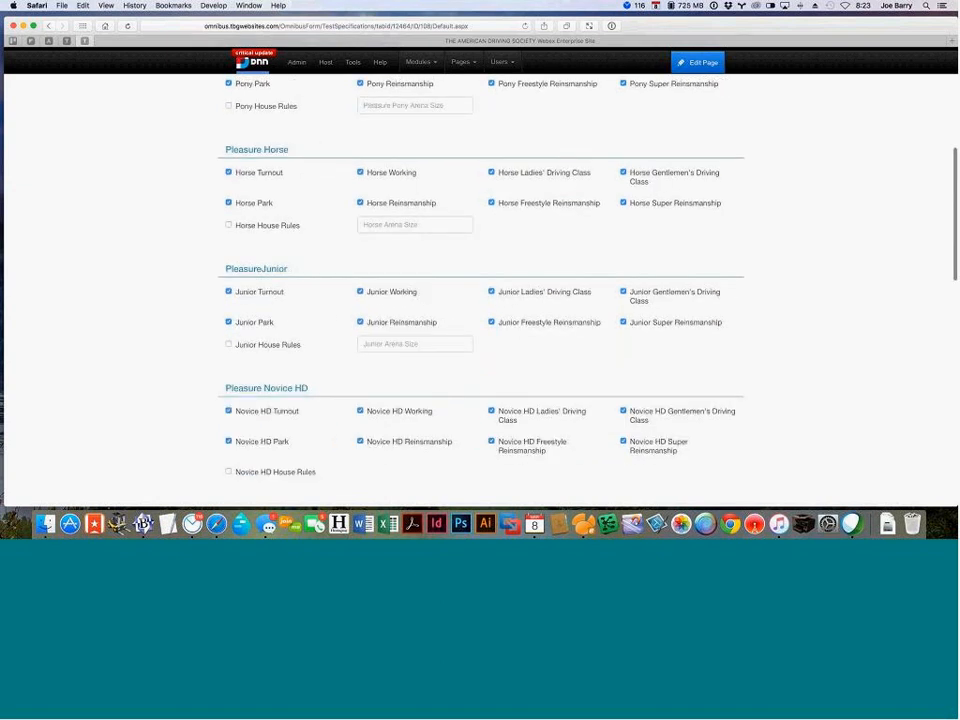
{"action": "scroll", "coordinate": [480, 290], "scroll_direction": "up", "scroll_amount": 5}
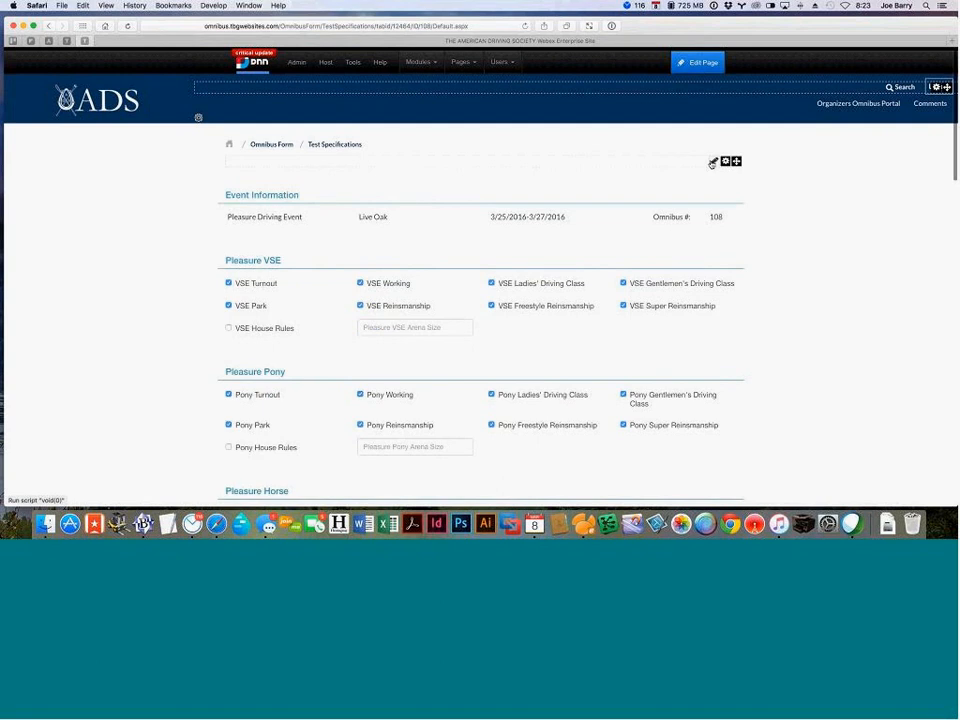
Open the Test Specifications form's management settings, examine its field list from dressage through cones fields, and return to the form
{"action": "mouse_move", "coordinate": [725, 161]}
{"action": "left_click", "coordinate": [679, 200]}
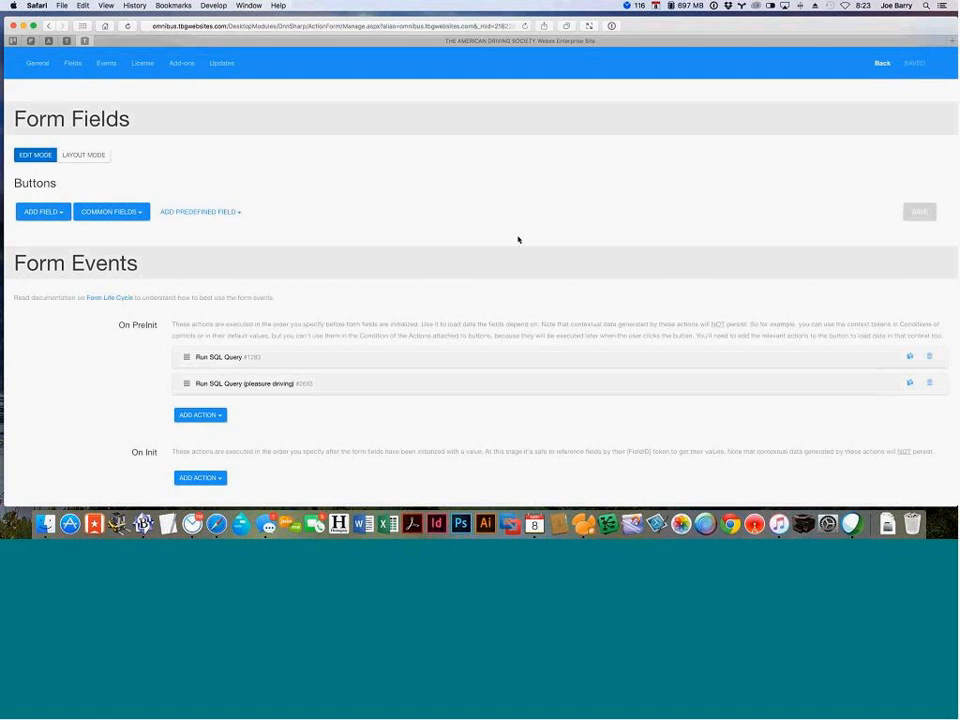
{"action": "scroll", "coordinate": [518, 239], "scroll_direction": "down", "scroll_amount": 15}
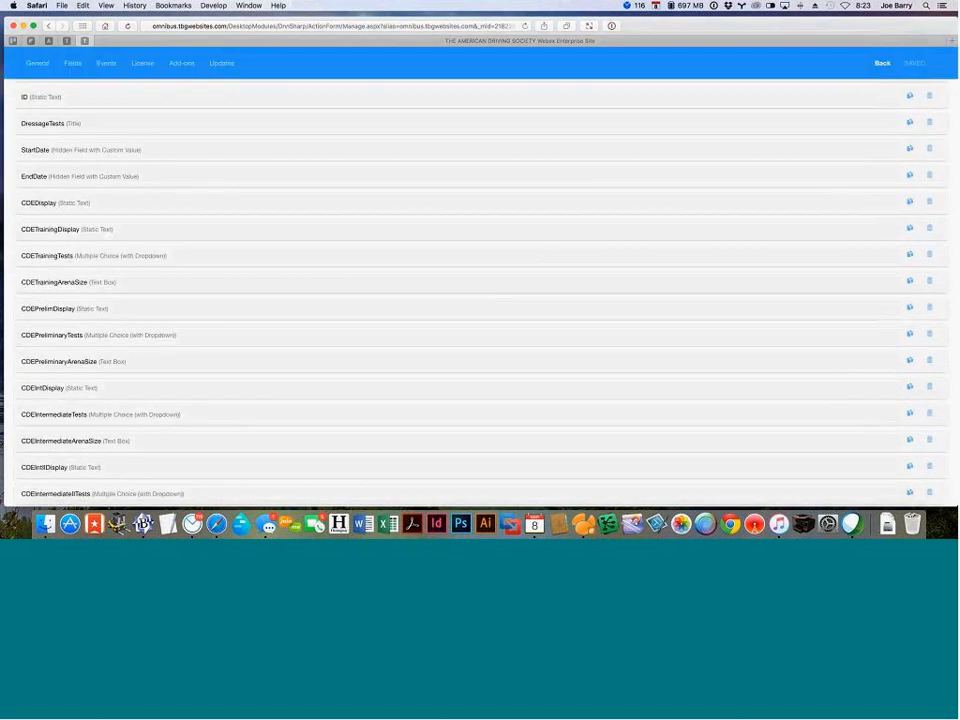
{"action": "scroll", "coordinate": [518, 239], "scroll_direction": "down", "scroll_amount": 5}
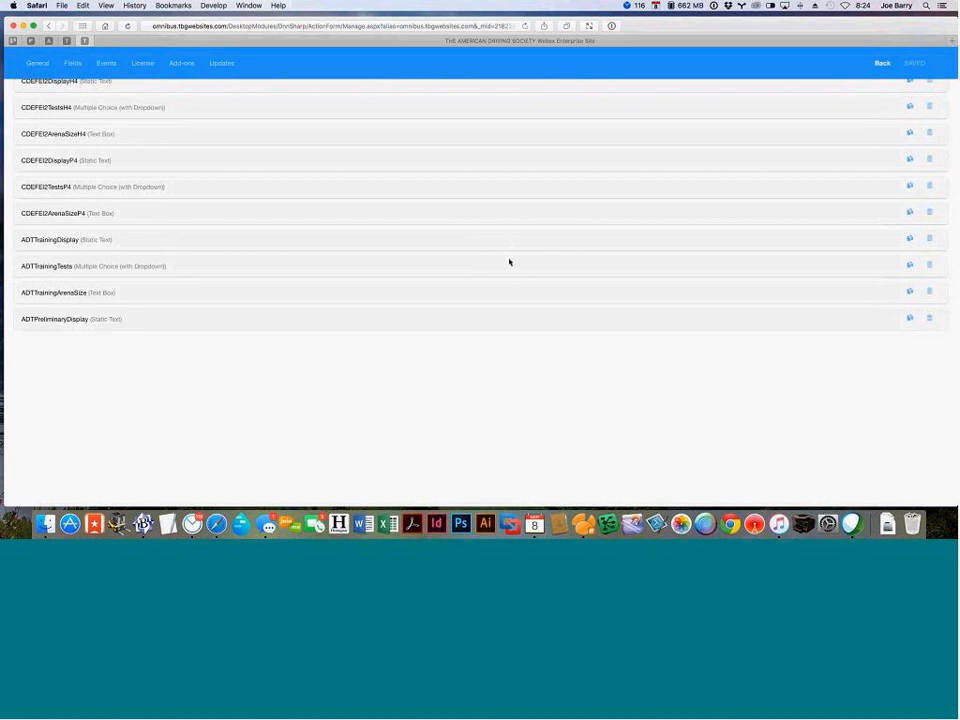
{"action": "scroll", "coordinate": [509, 262], "scroll_direction": "down", "scroll_amount": 10}
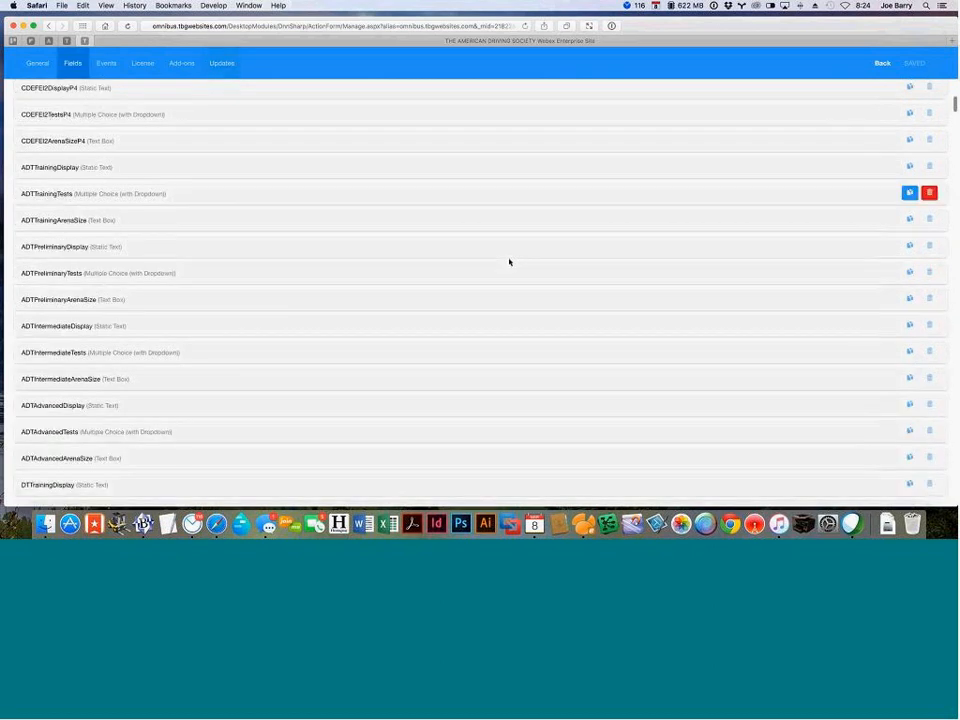
{"action": "scroll", "coordinate": [509, 262], "scroll_direction": "down", "scroll_amount": 5}
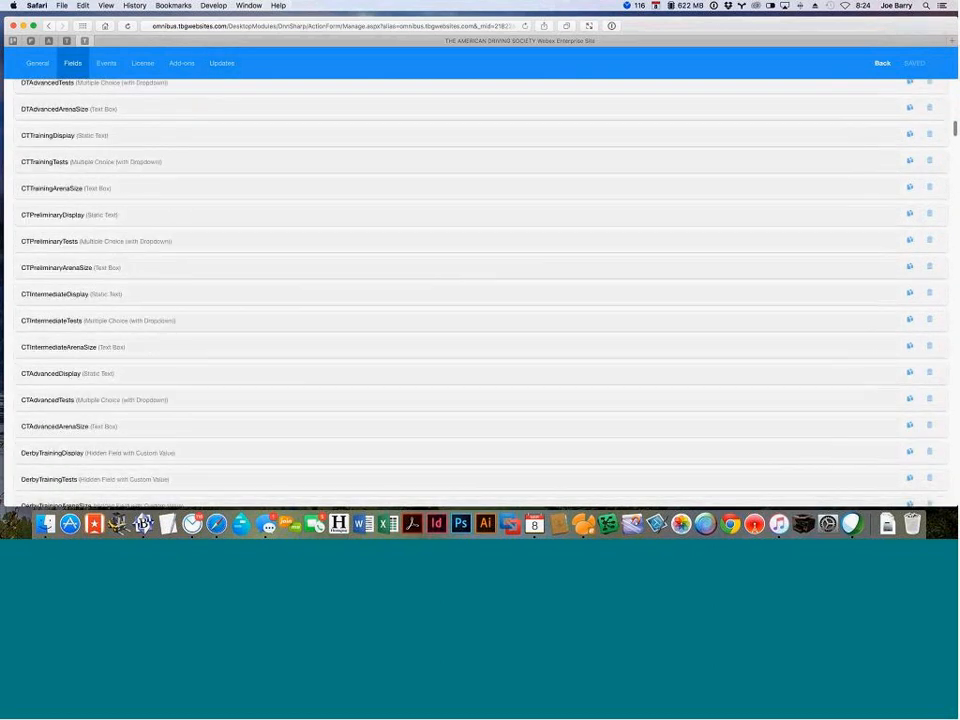
{"action": "scroll", "coordinate": [509, 262], "scroll_direction": "down", "scroll_amount": 7}
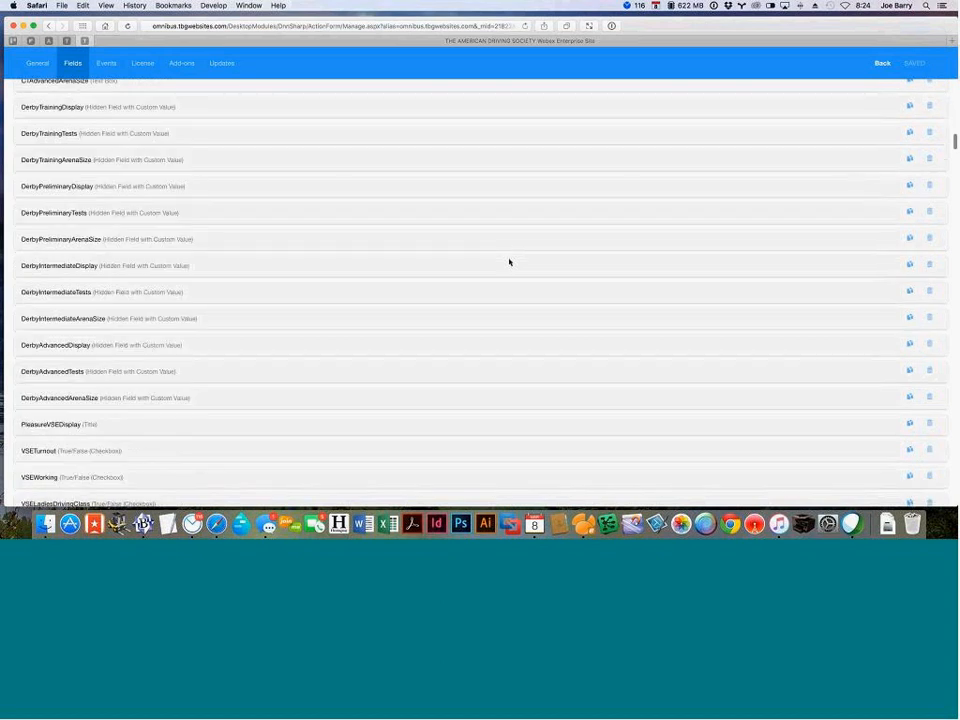
{"action": "scroll", "coordinate": [509, 262], "scroll_direction": "down", "scroll_amount": 5}
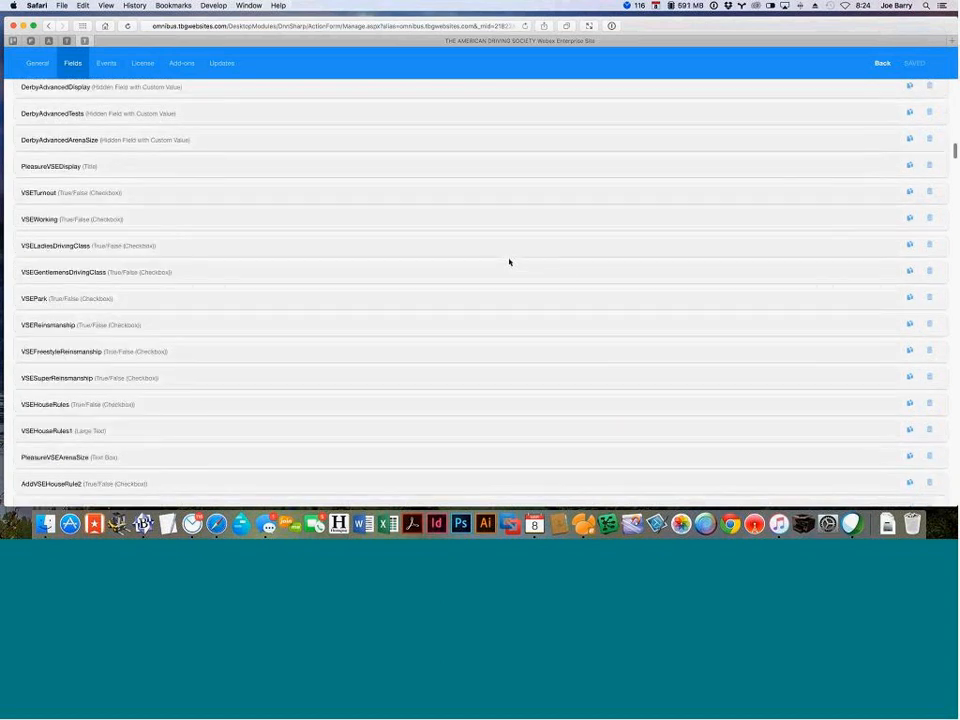
{"action": "scroll", "coordinate": [509, 262], "scroll_direction": "down", "scroll_amount": 4}
{"action": "scroll", "coordinate": [509, 262], "scroll_direction": "down", "scroll_amount": 12}
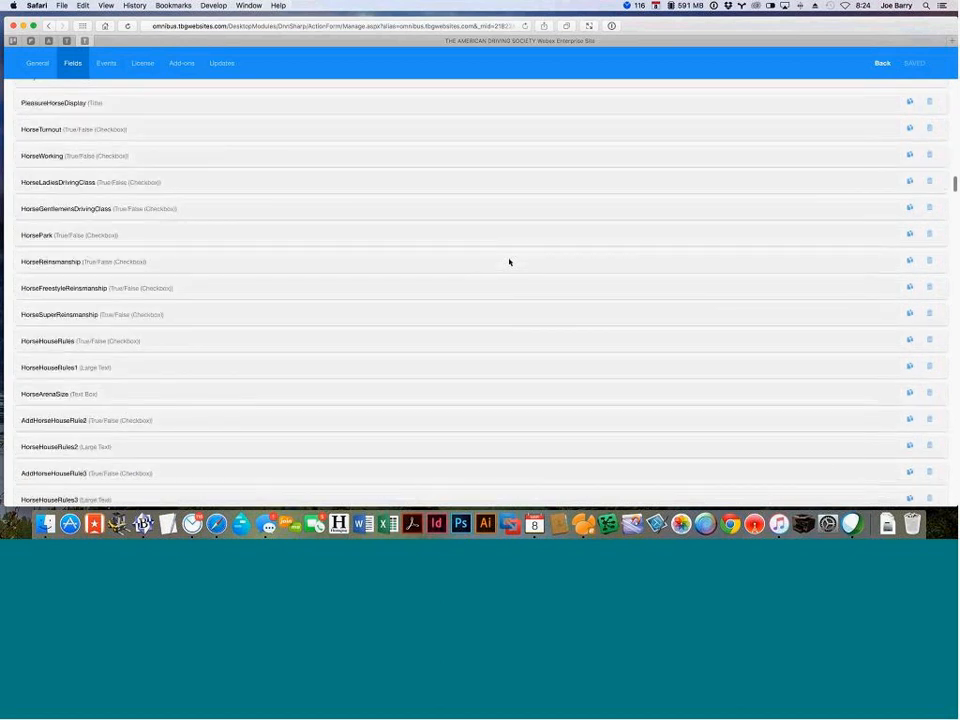
{"action": "scroll", "coordinate": [509, 262], "scroll_direction": "down", "scroll_amount": 9}
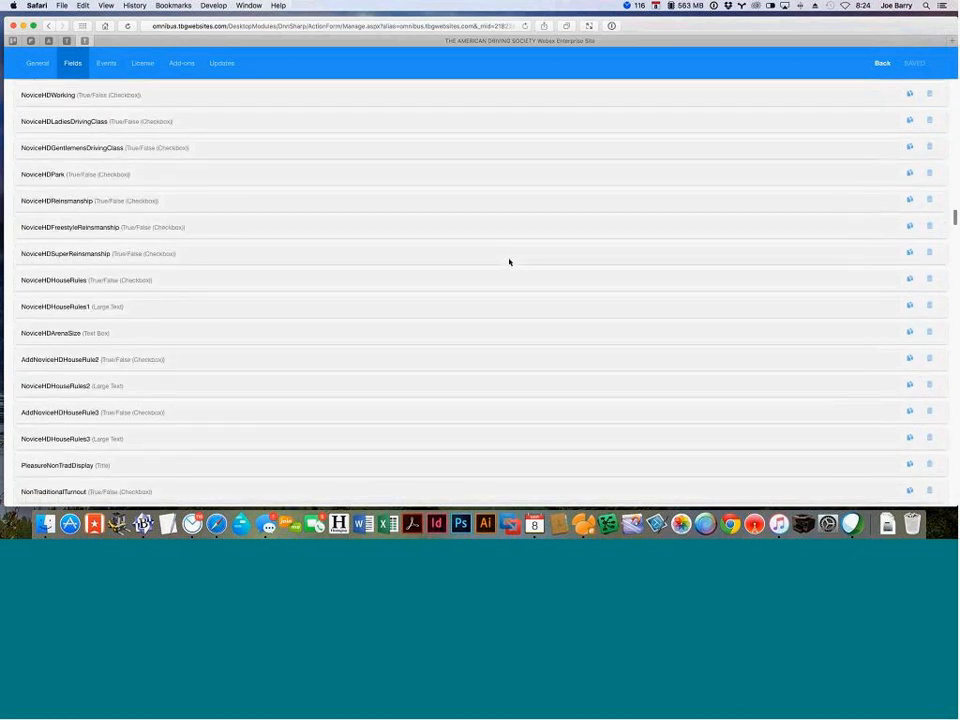
{"action": "scroll", "coordinate": [509, 262], "scroll_direction": "down", "scroll_amount": 10}
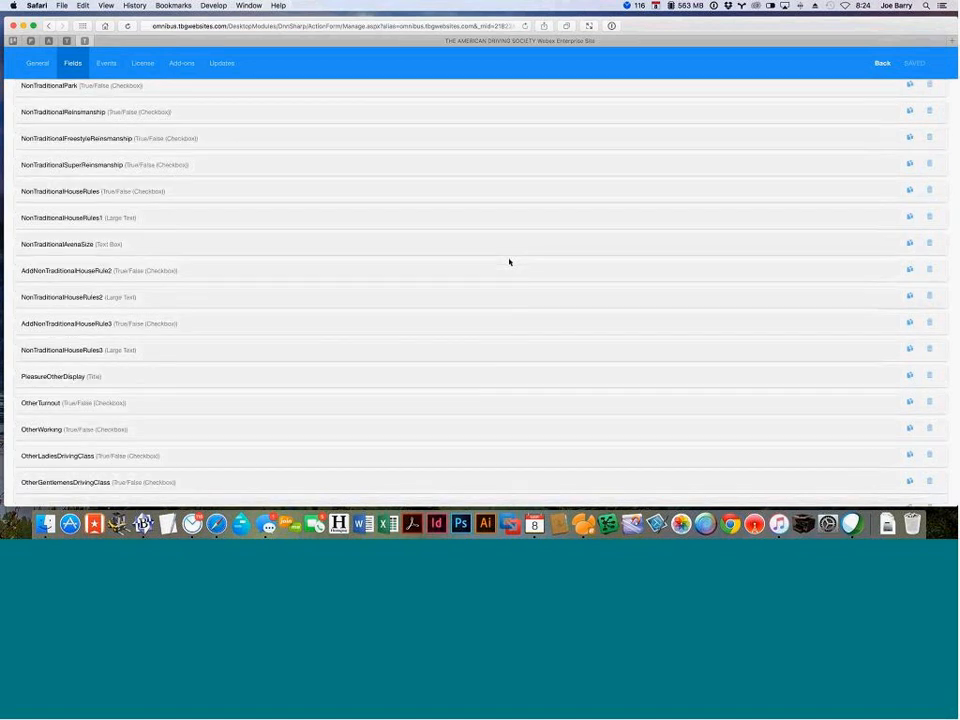
{"action": "scroll", "coordinate": [509, 262], "scroll_direction": "down", "scroll_amount": 6}
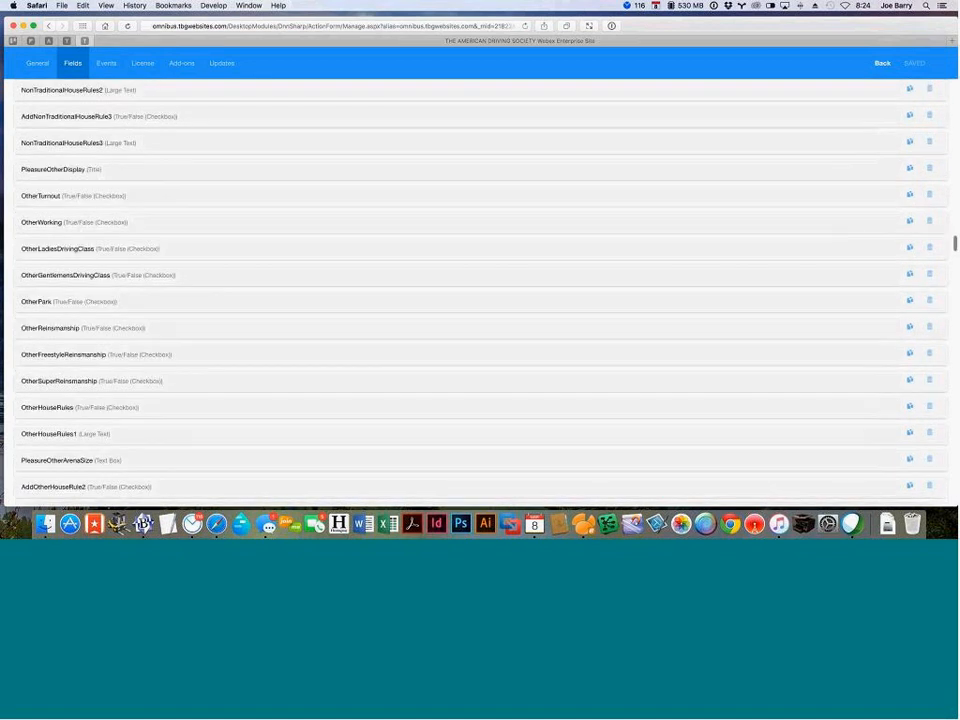
{"action": "scroll", "coordinate": [509, 262], "scroll_direction": "down", "scroll_amount": 1}
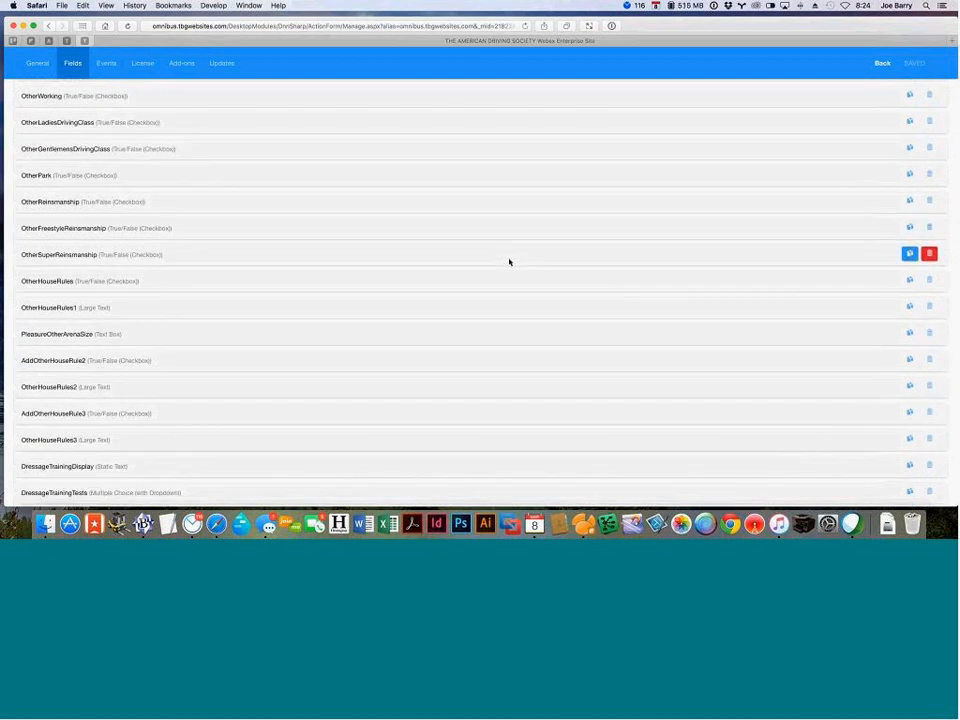
{"action": "scroll", "coordinate": [509, 262], "scroll_direction": "down", "scroll_amount": 2}
{"action": "scroll", "coordinate": [509, 262], "scroll_direction": "down", "scroll_amount": 8}
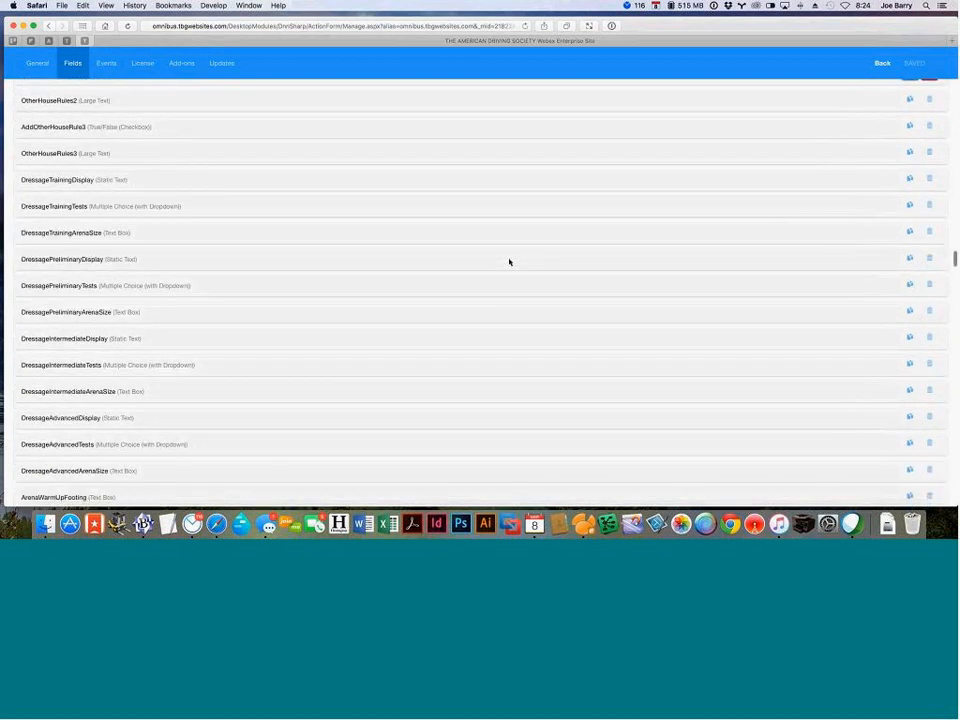
{"action": "scroll", "coordinate": [509, 262], "scroll_direction": "down", "scroll_amount": 6}
{"action": "scroll", "coordinate": [509, 262], "scroll_direction": "down", "scroll_amount": 14}
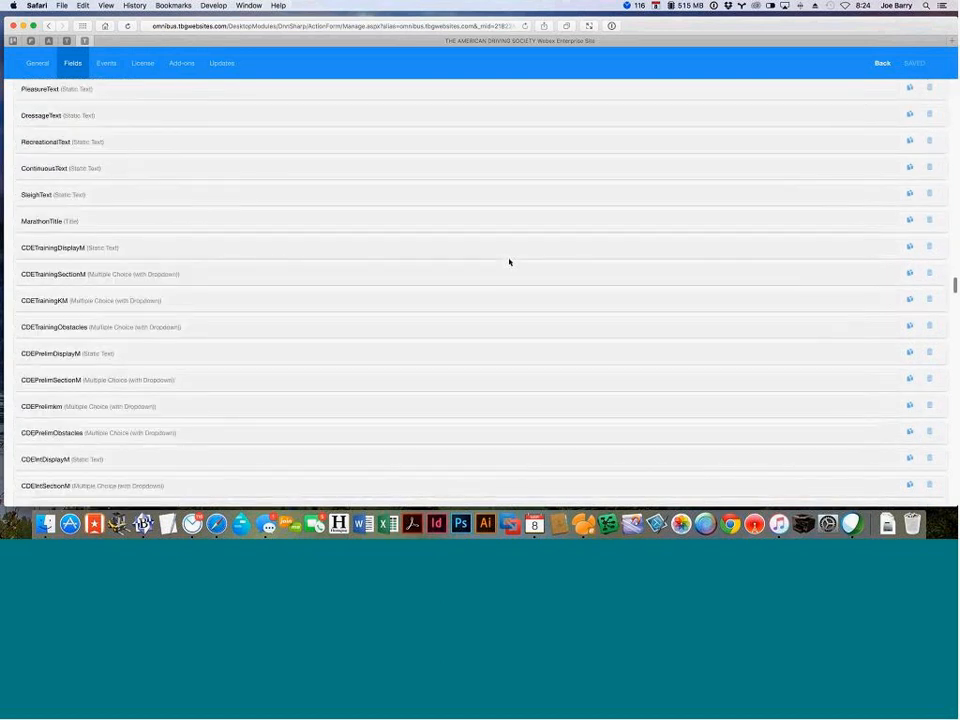
{"action": "scroll", "coordinate": [509, 262], "scroll_direction": "down", "scroll_amount": 12}
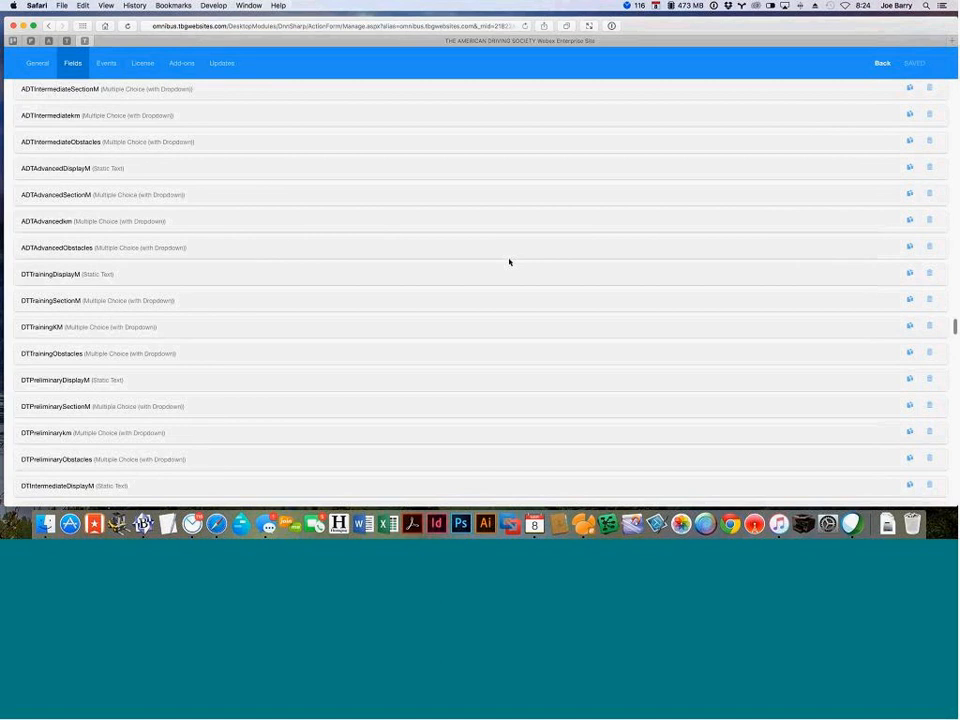
{"action": "scroll", "coordinate": [509, 262], "scroll_direction": "down", "scroll_amount": 14}
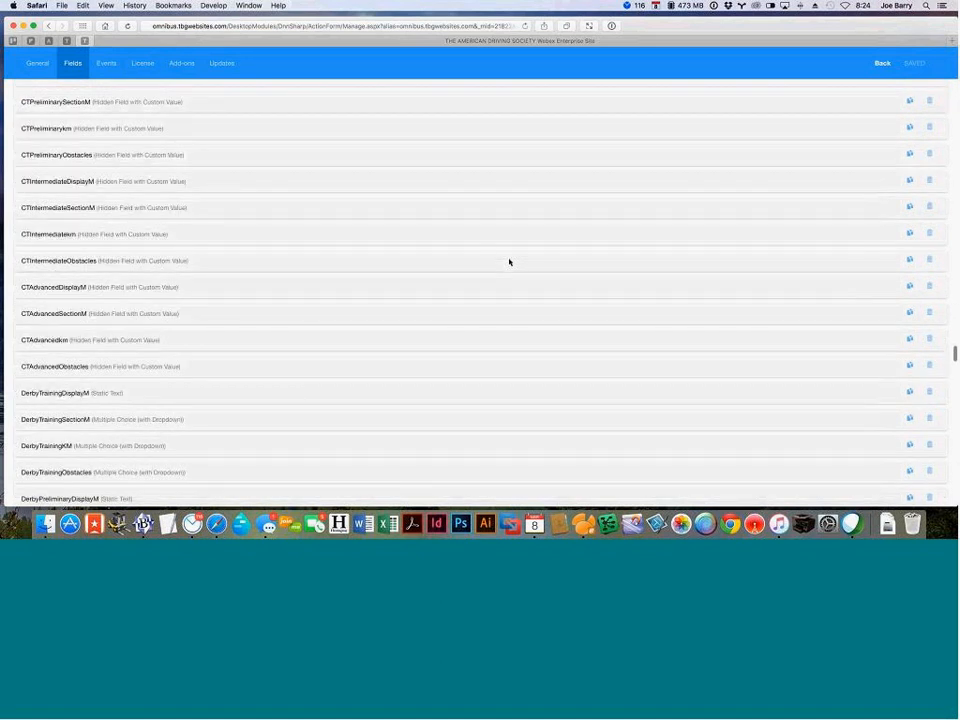
{"action": "scroll", "coordinate": [509, 262], "scroll_direction": "down", "scroll_amount": 14}
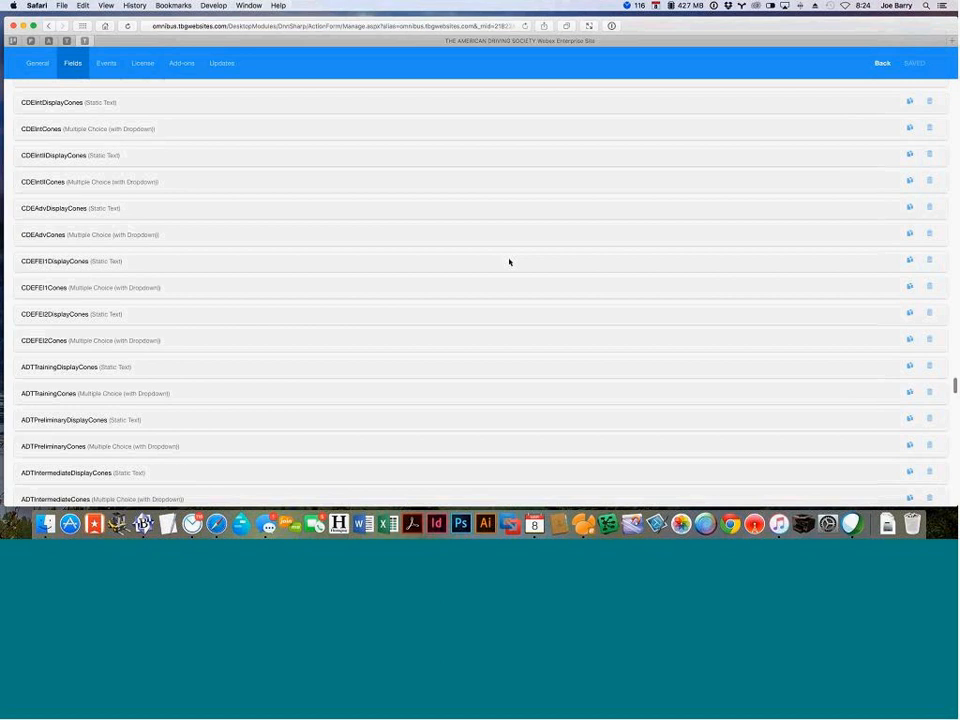
{"action": "scroll", "coordinate": [509, 262], "scroll_direction": "down", "scroll_amount": 12}
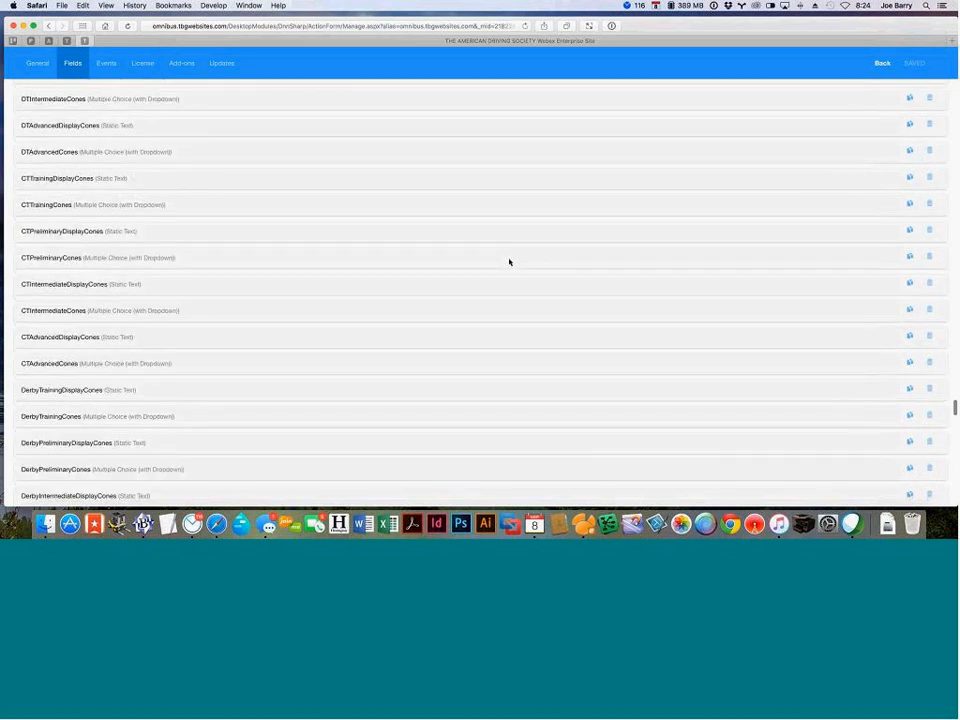
{"action": "scroll", "coordinate": [509, 262], "scroll_direction": "down", "scroll_amount": 5}
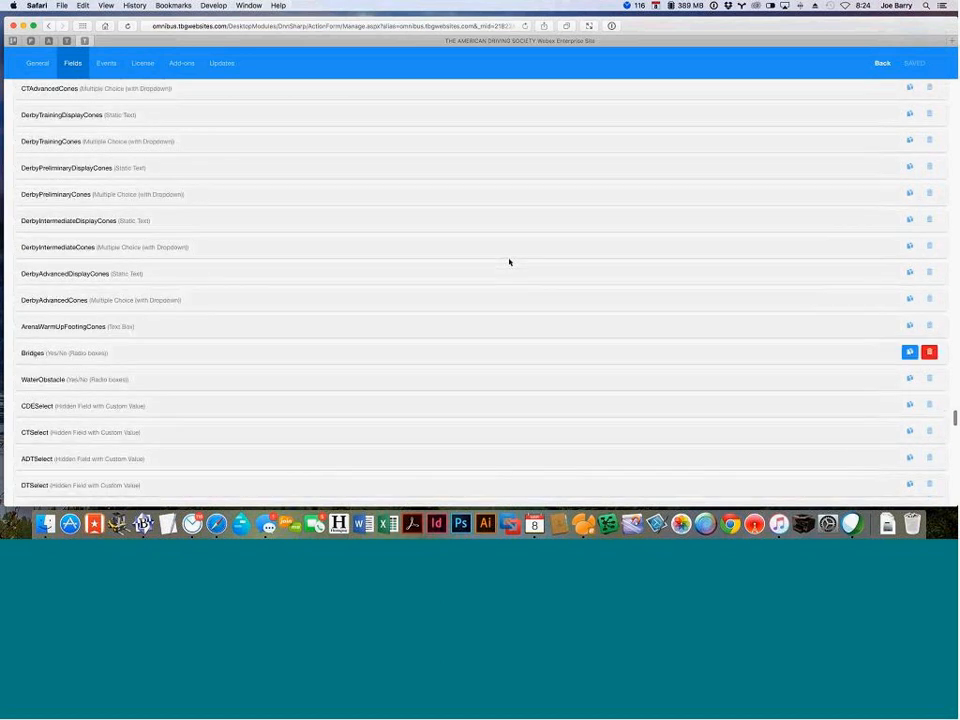
{"action": "scroll", "coordinate": [509, 262], "scroll_direction": "up", "scroll_amount": 2}
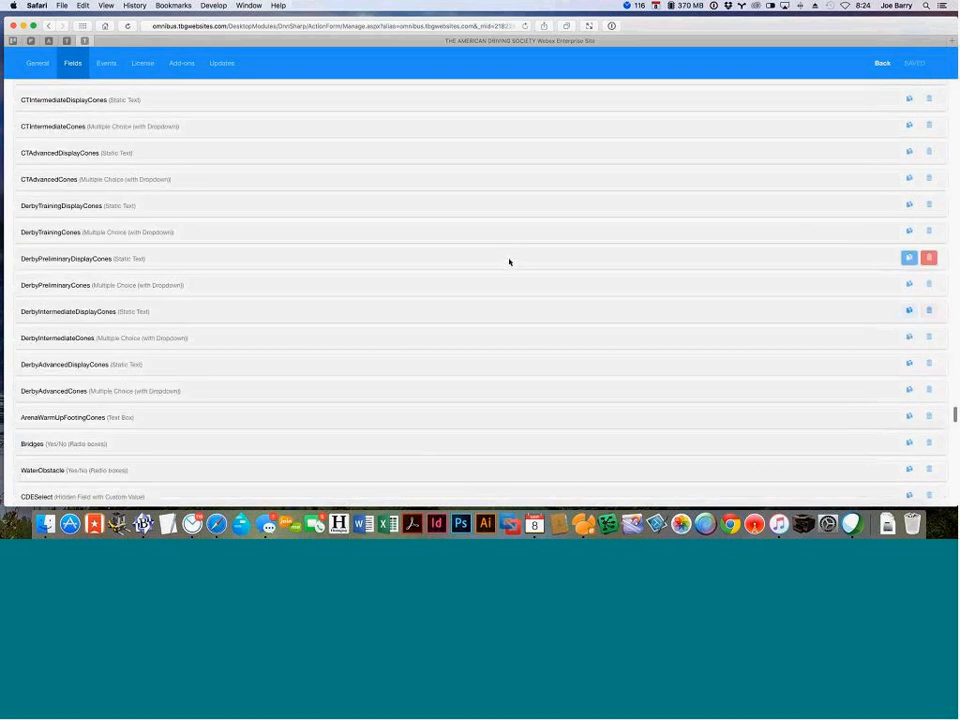
{"action": "scroll", "coordinate": [509, 262], "scroll_direction": "down", "scroll_amount": 2}
{"action": "scroll", "coordinate": [509, 262], "scroll_direction": "up", "scroll_amount": 6}
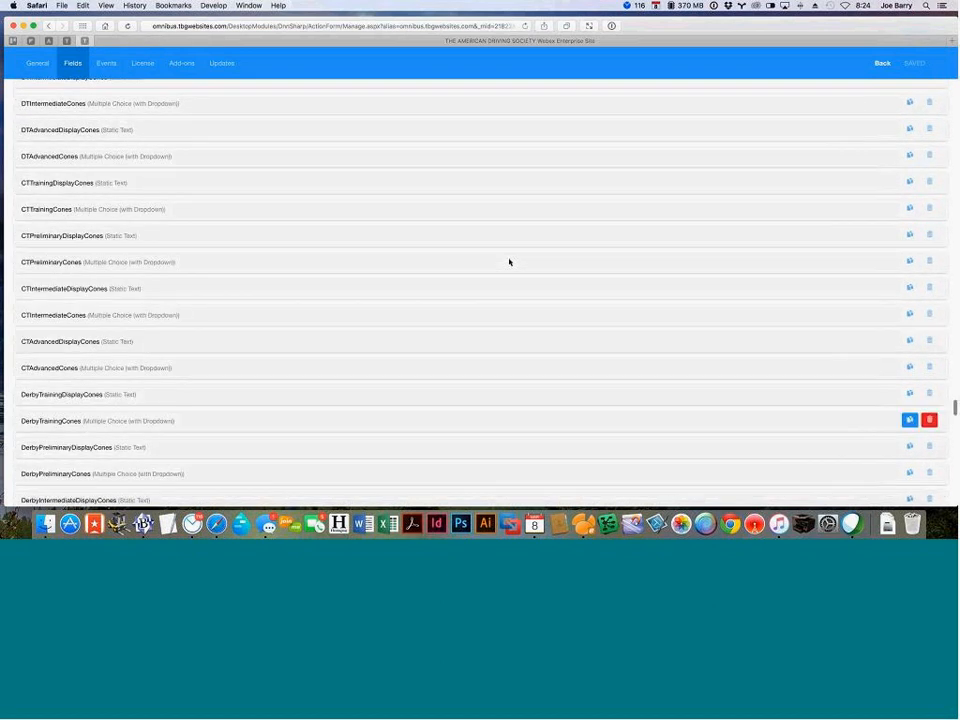
{"action": "scroll", "coordinate": [509, 262], "scroll_direction": "up", "scroll_amount": 2}
{"action": "scroll", "coordinate": [509, 262], "scroll_direction": "up", "scroll_amount": 8}
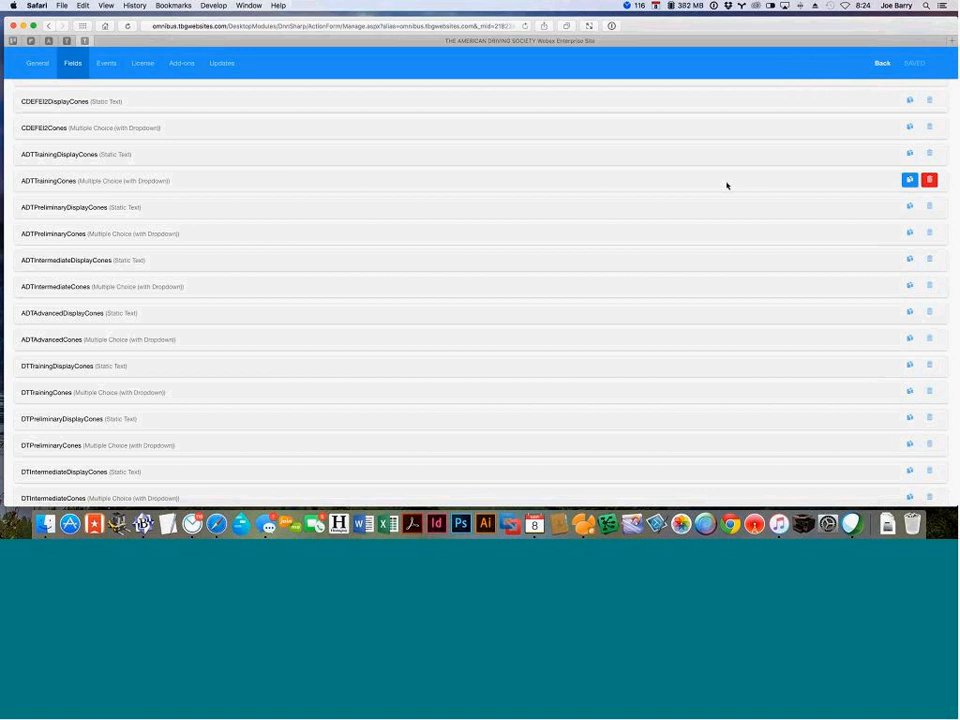
{"action": "scroll", "coordinate": [727, 185], "scroll_direction": "up", "scroll_amount": 1}
{"action": "scroll", "coordinate": [727, 185], "scroll_direction": "up", "scroll_amount": 3}
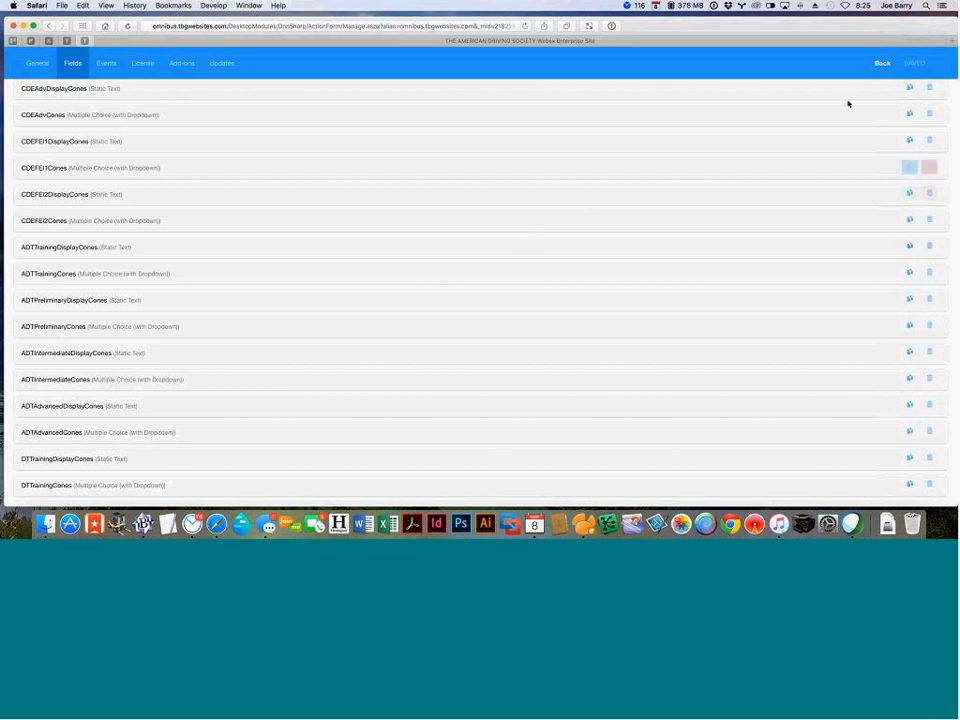
{"action": "left_click", "coordinate": [879, 64]}
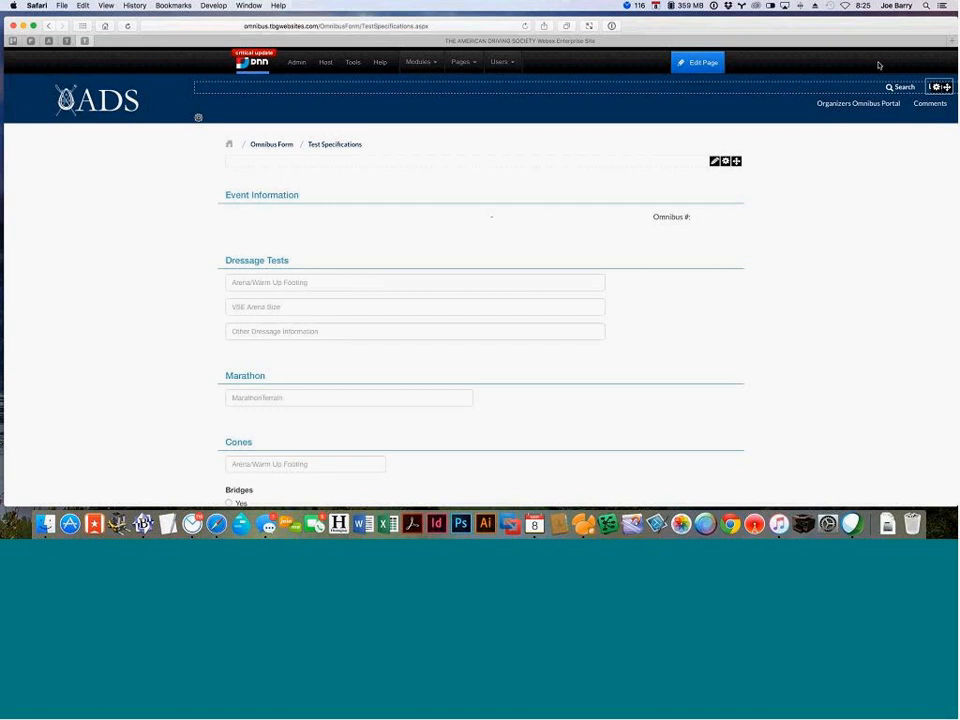
Load the CDE Event's Test Specifications and reset the CDE - Training marathon section count to the "# of Sections" placeholder
{"action": "scroll", "coordinate": [635, 177], "scroll_direction": "down", "scroll_amount": 10}
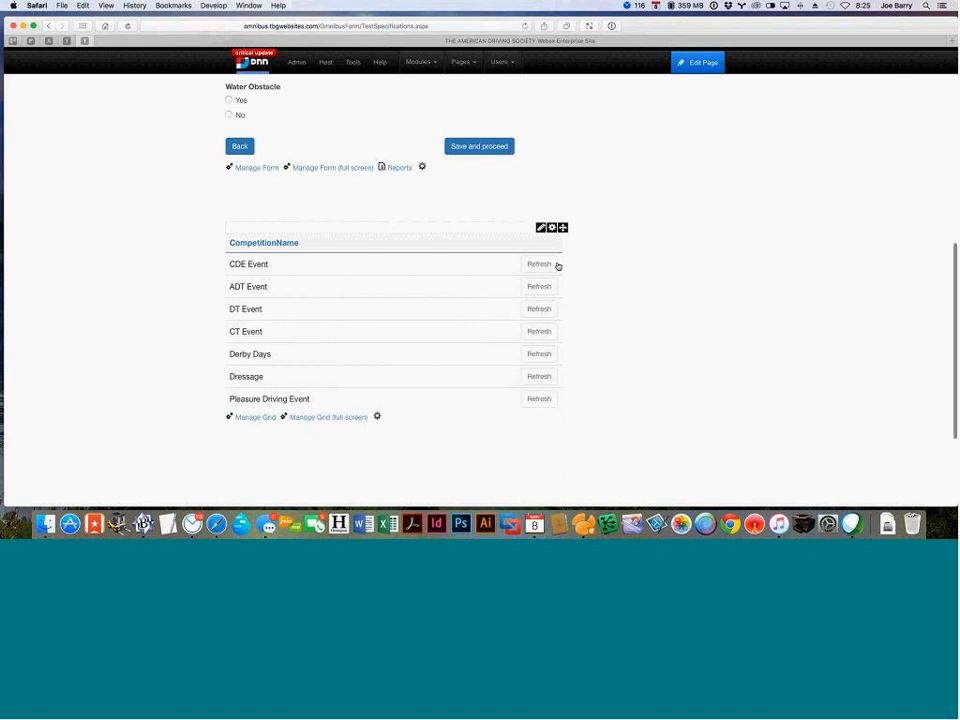
{"action": "left_click", "coordinate": [549, 267]}
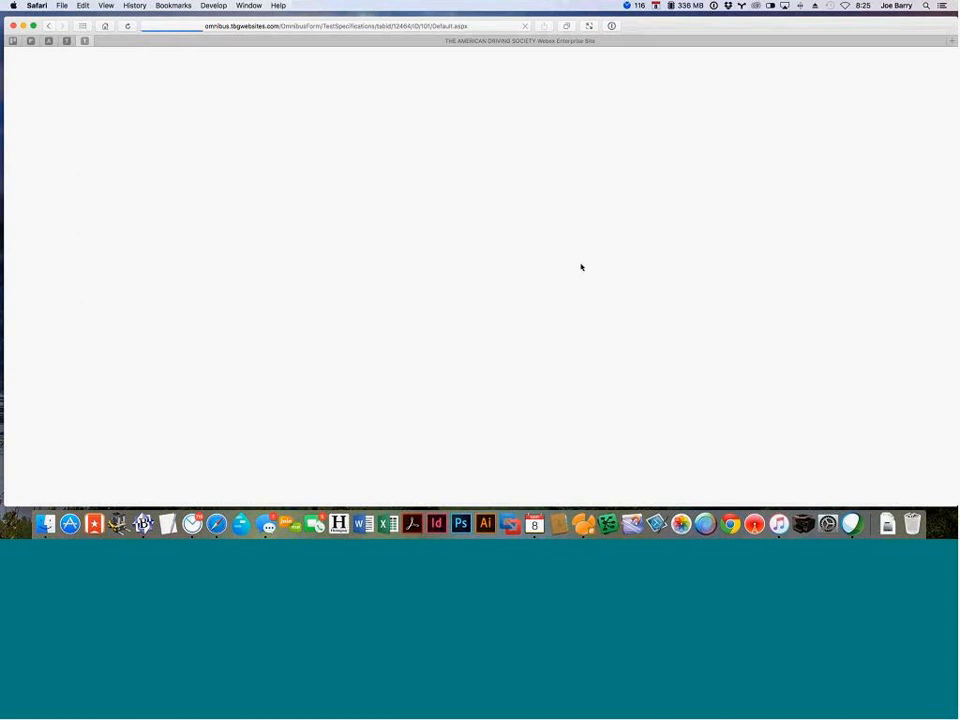
{"action": "scroll", "coordinate": [579, 266], "scroll_direction": "down", "scroll_amount": 8}
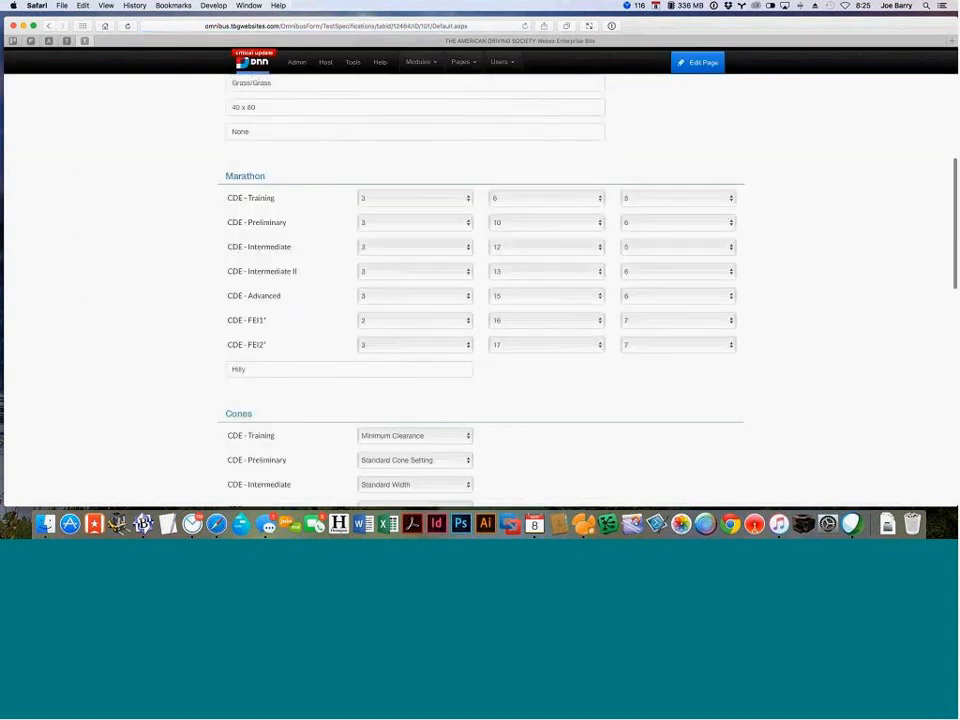
{"action": "left_click", "coordinate": [456, 201]}
{"action": "left_click", "coordinate": [448, 168]}
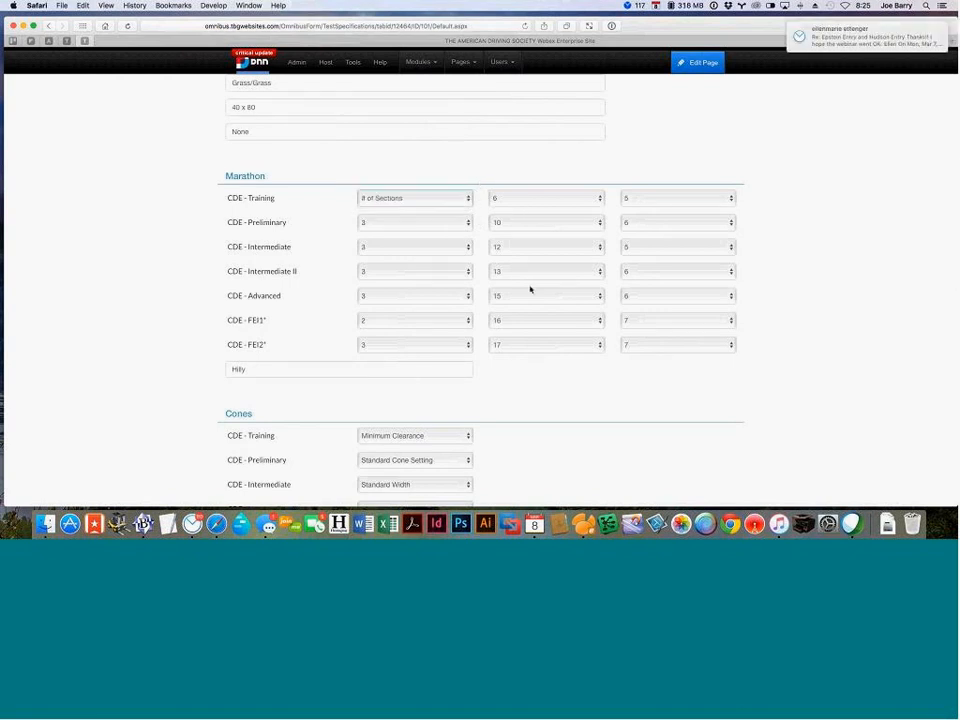
Check the available cone setting choices for CDE - Training in the Cones section
{"action": "scroll", "coordinate": [530, 290], "scroll_direction": "down", "scroll_amount": 5}
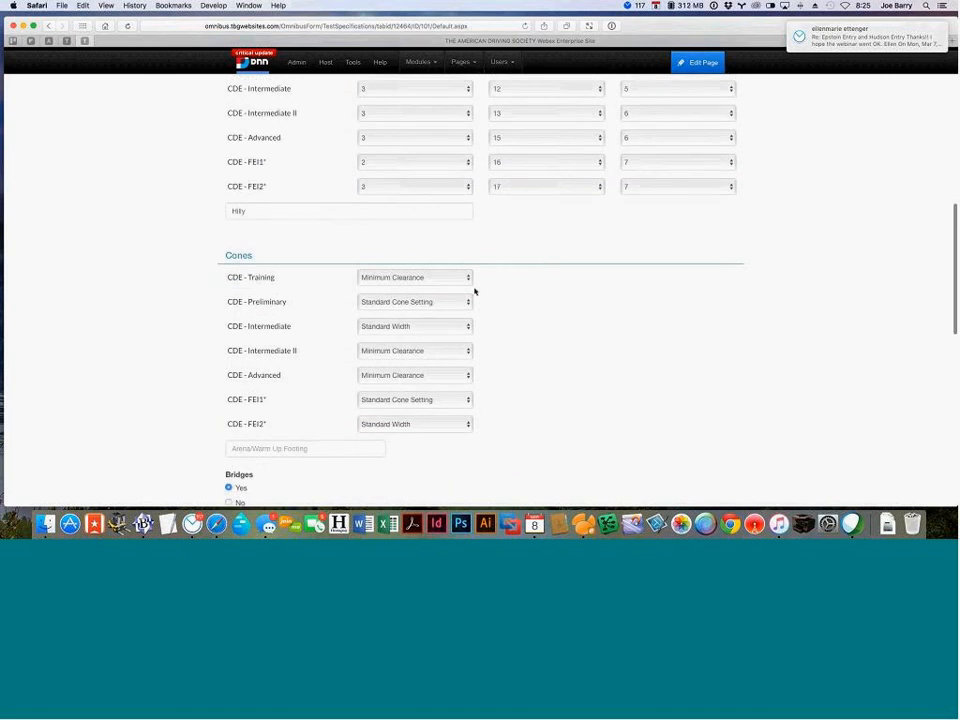
{"action": "left_click", "coordinate": [424, 279]}
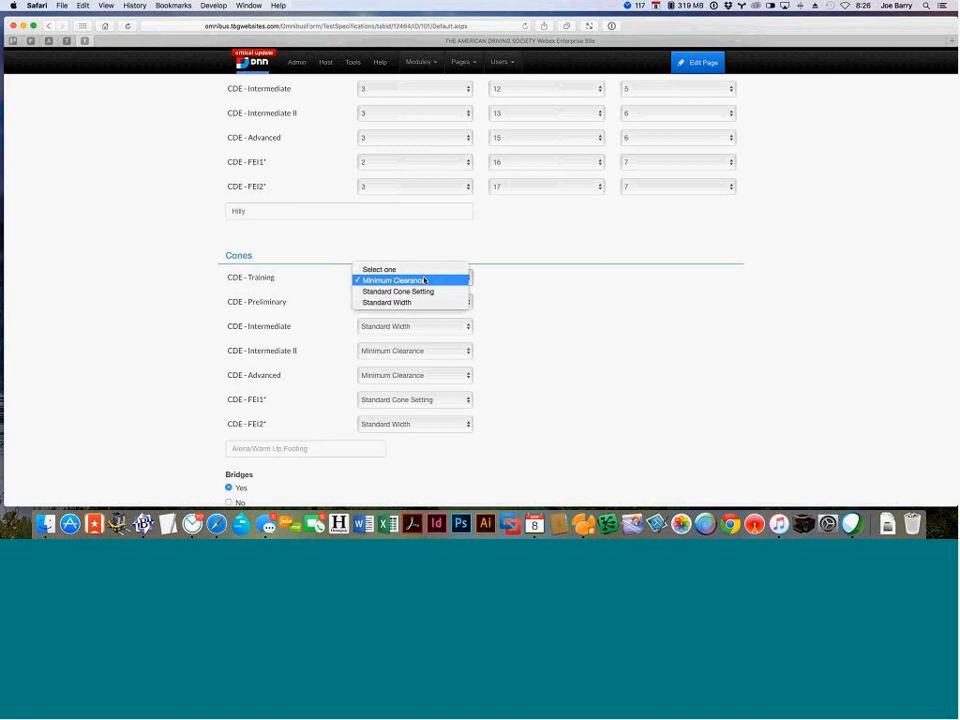
{"action": "left_click", "coordinate": [501, 306]}
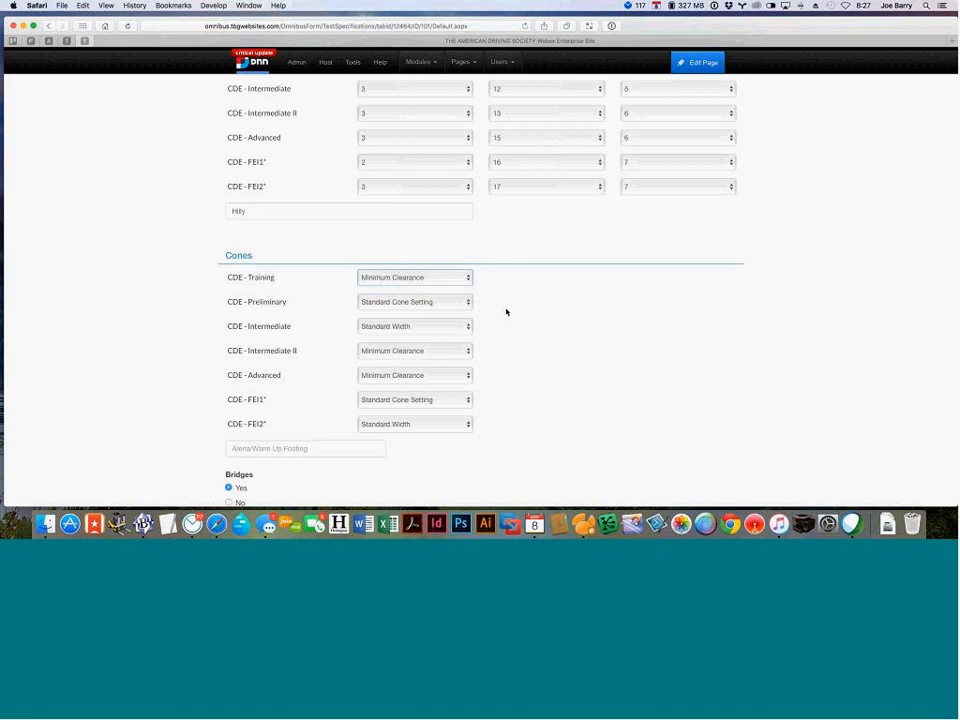
Return to the Organizers Omnibus Portal and view the date application and omnibus status chart
{"action": "scroll", "coordinate": [512, 311], "scroll_direction": "up", "scroll_amount": 15}
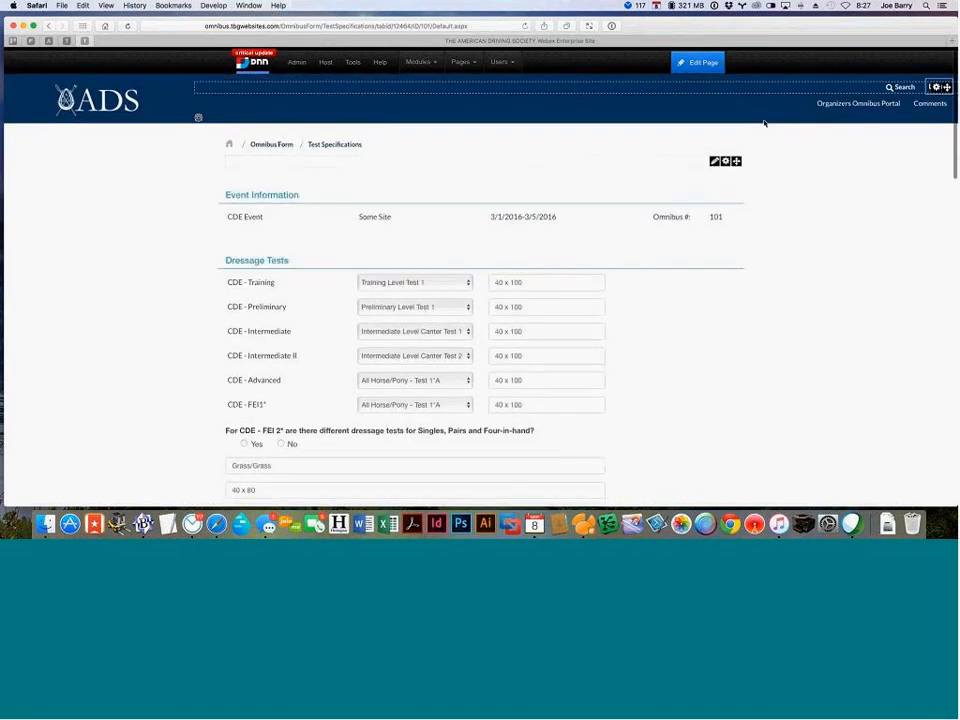
{"action": "left_click", "coordinate": [858, 104]}
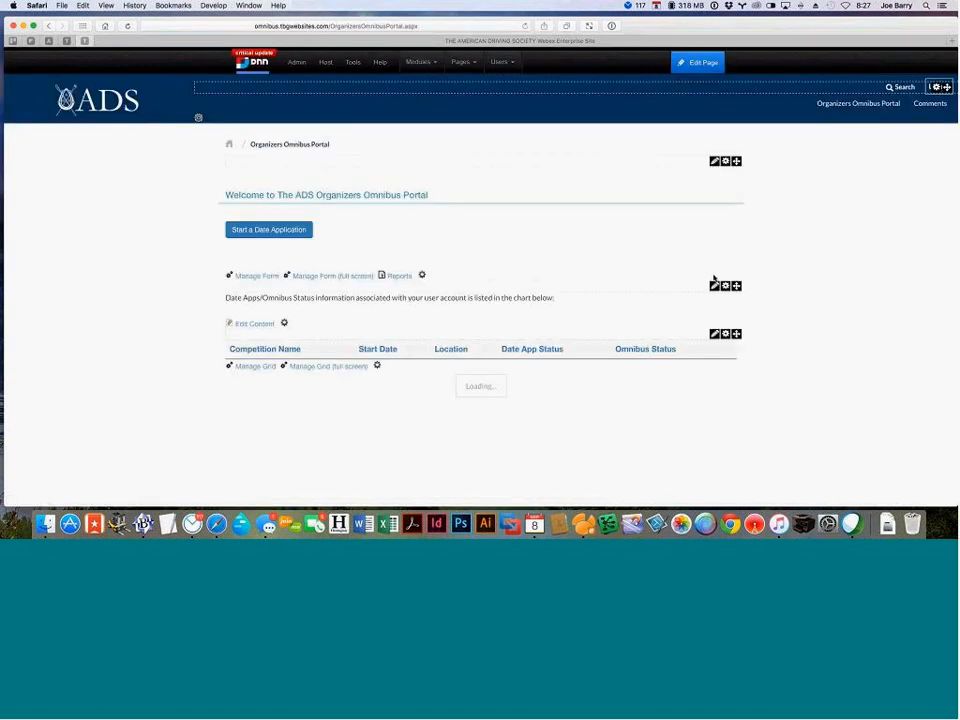
{"action": "scroll", "coordinate": [718, 285], "scroll_direction": "down", "scroll_amount": 5}
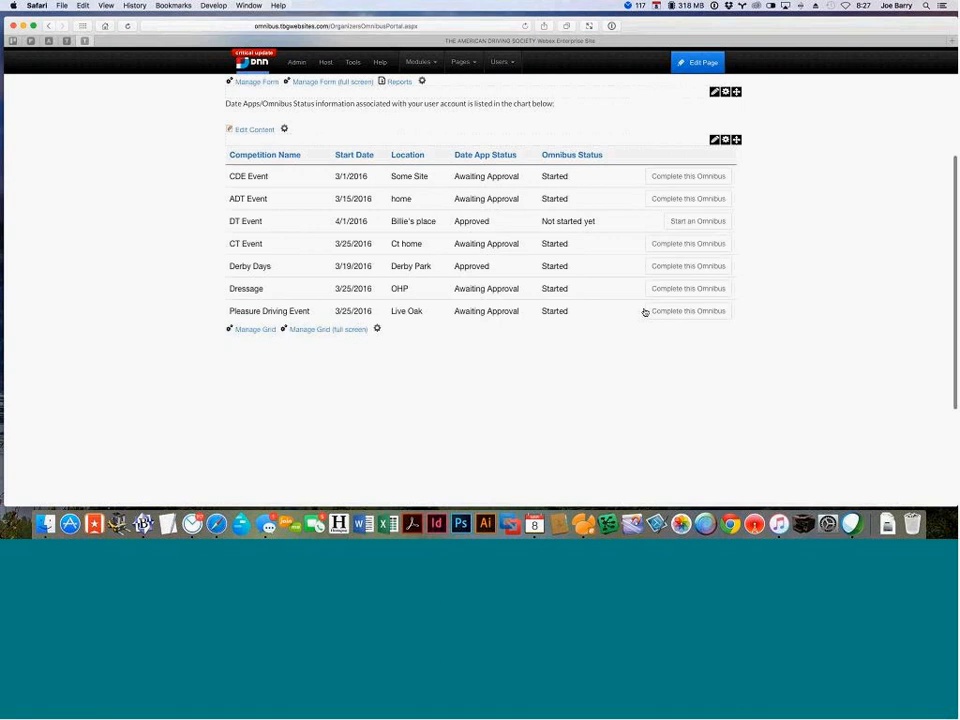
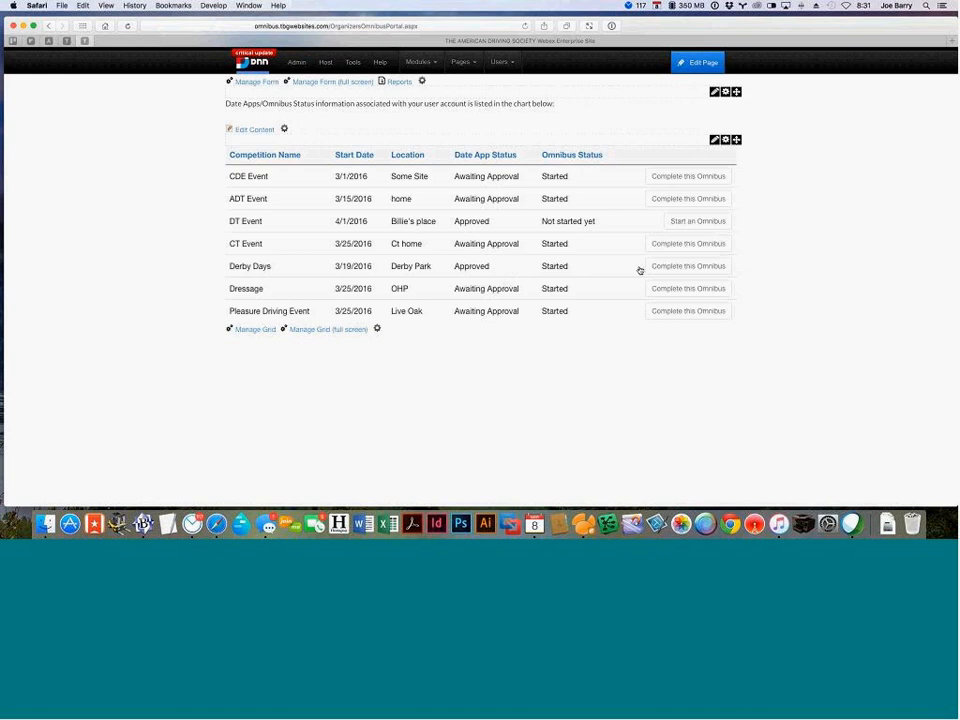
Open the Derby Days omnibus and proceed through its divisions, classes and entry information to the Officials page, keeping the existing selections
{"action": "left_click", "coordinate": [673, 270]}
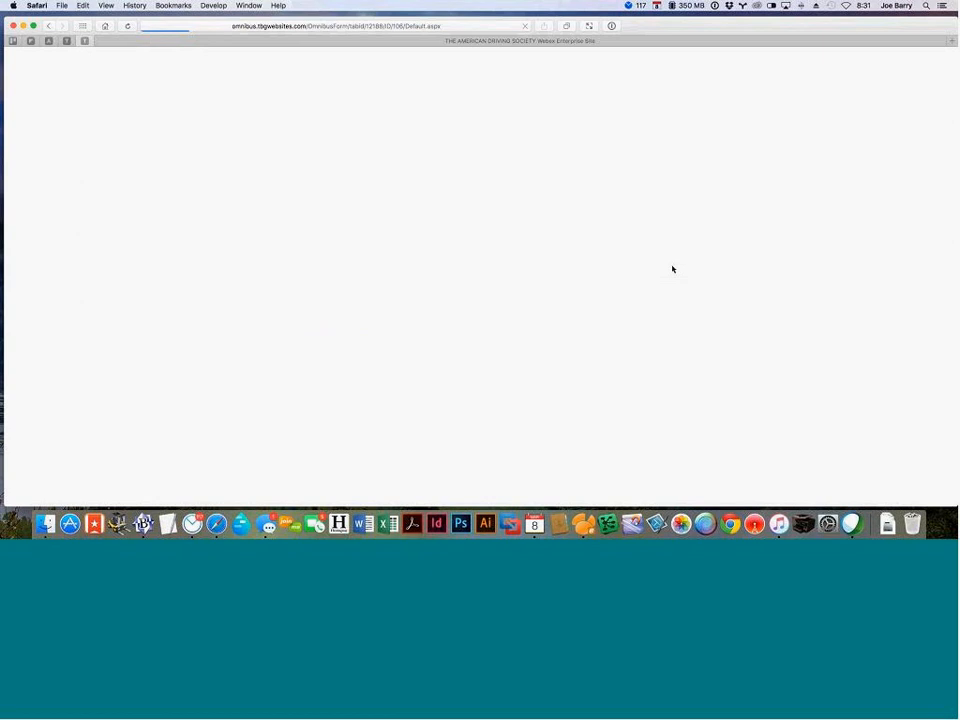
{"action": "scroll", "coordinate": [416, 362], "scroll_direction": "down", "scroll_amount": 5}
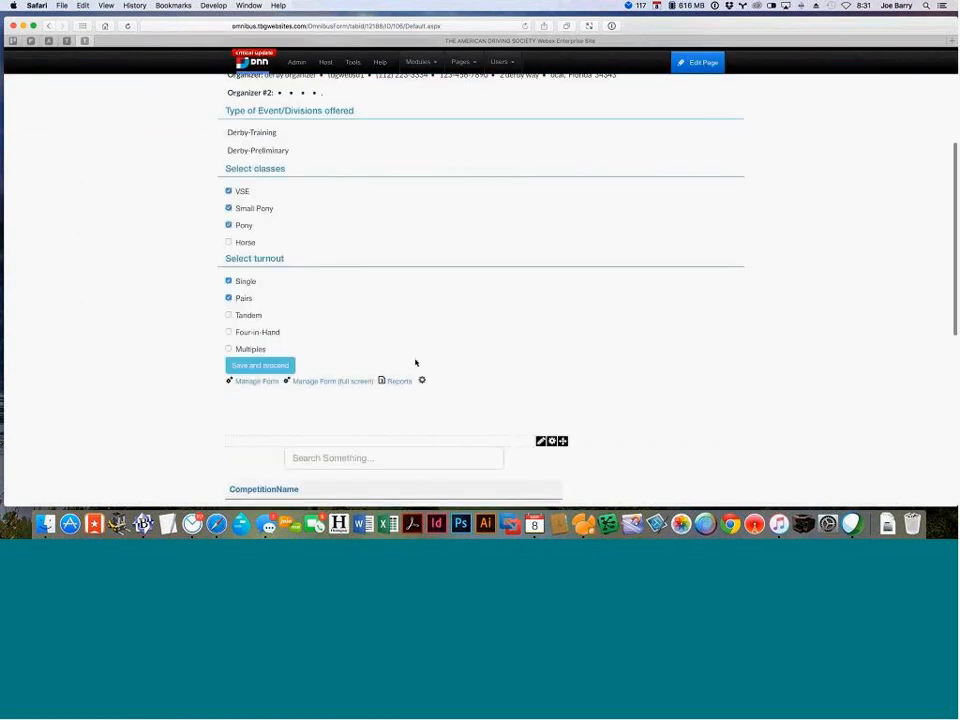
{"action": "left_click", "coordinate": [270, 340]}
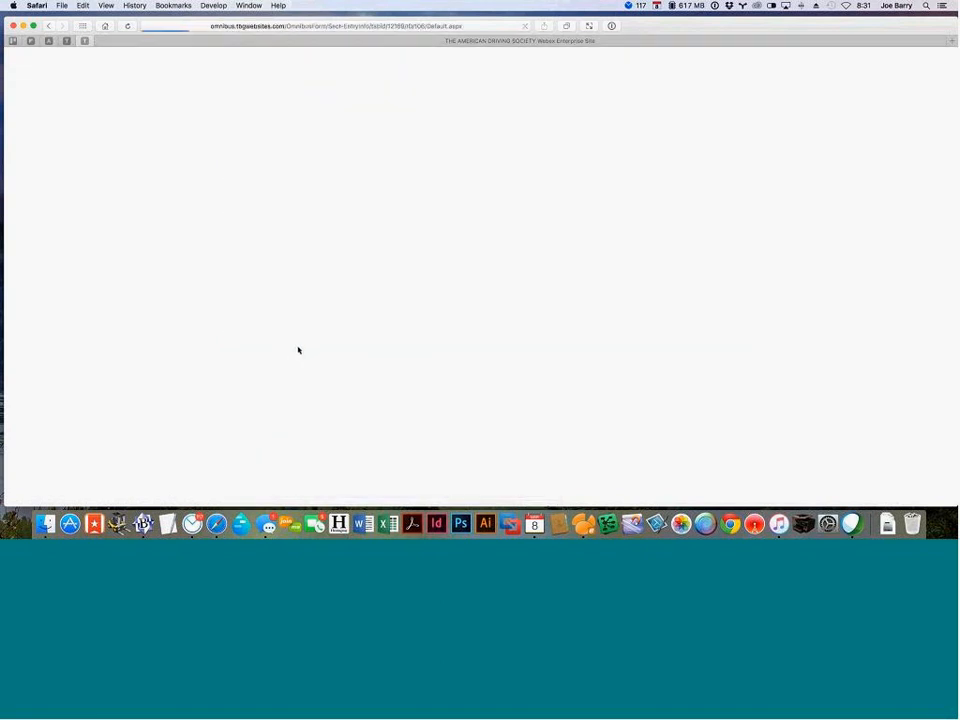
{"action": "scroll", "coordinate": [298, 349], "scroll_direction": "down", "scroll_amount": 5}
{"action": "left_click", "coordinate": [435, 305]}
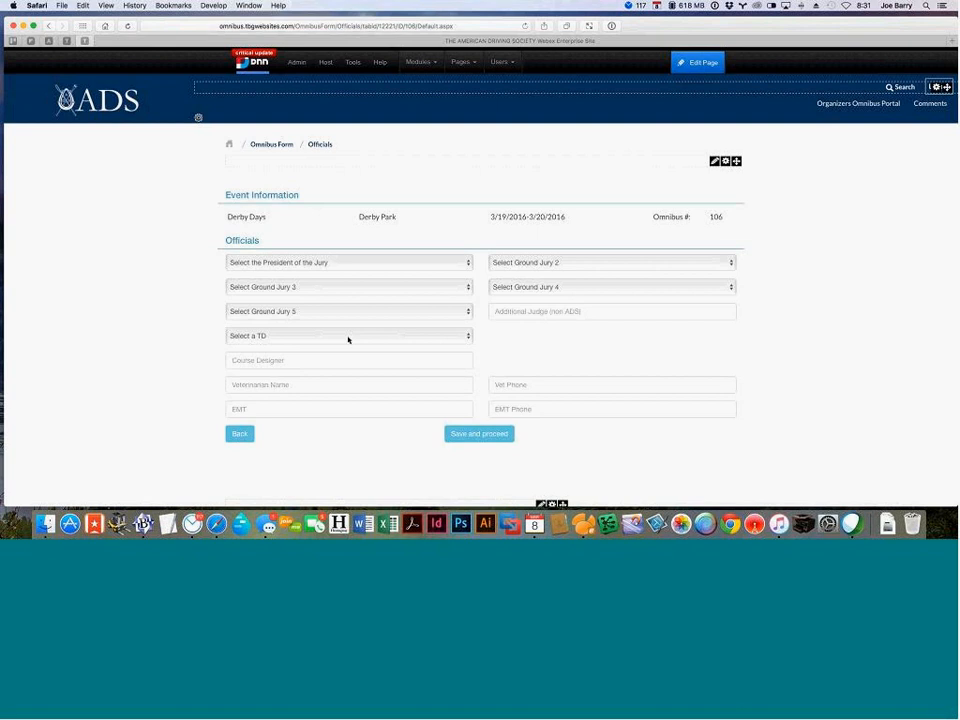
Choose a TD for Derby Days and check the available President of the Jury choices without selecting one
{"action": "left_click", "coordinate": [348, 337]}
{"action": "left_click", "coordinate": [342, 362]}
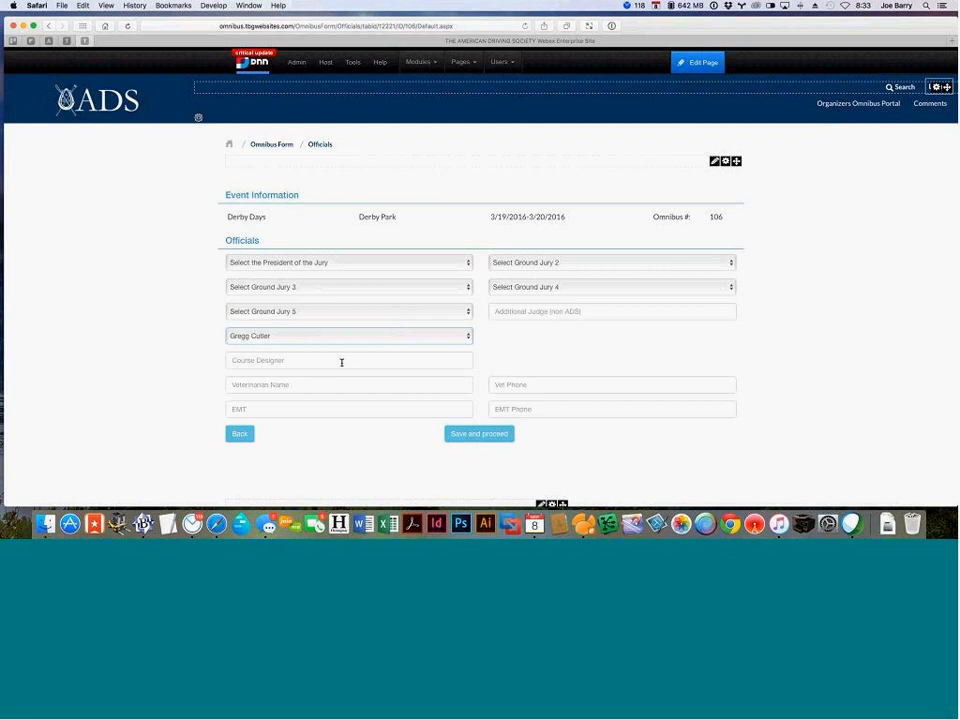
{"action": "left_click", "coordinate": [354, 262]}
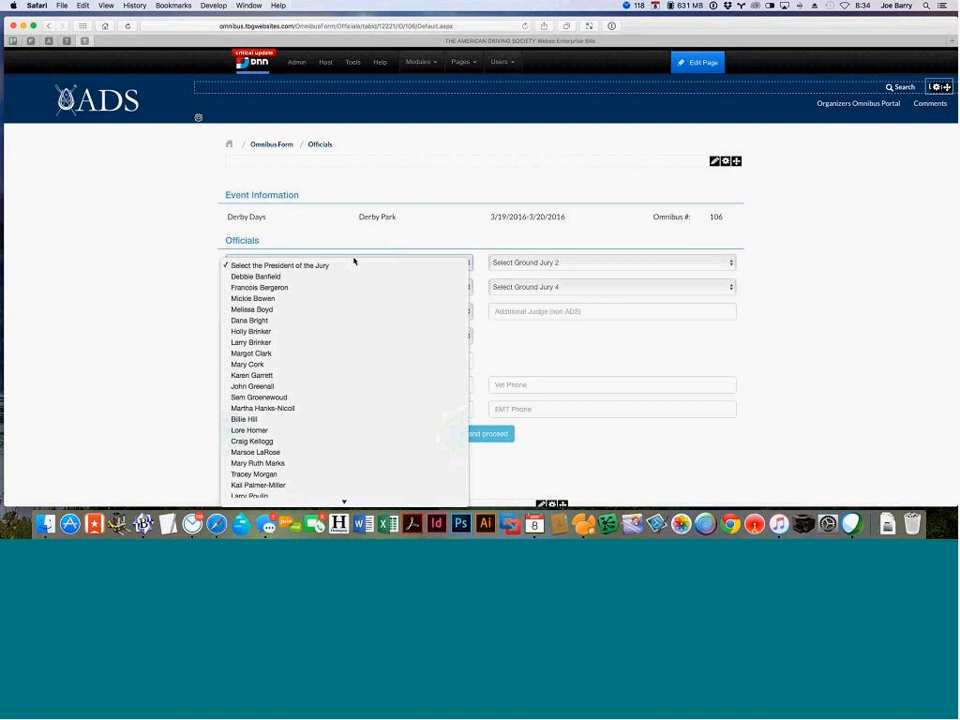
{"action": "left_click", "coordinate": [171, 271]}
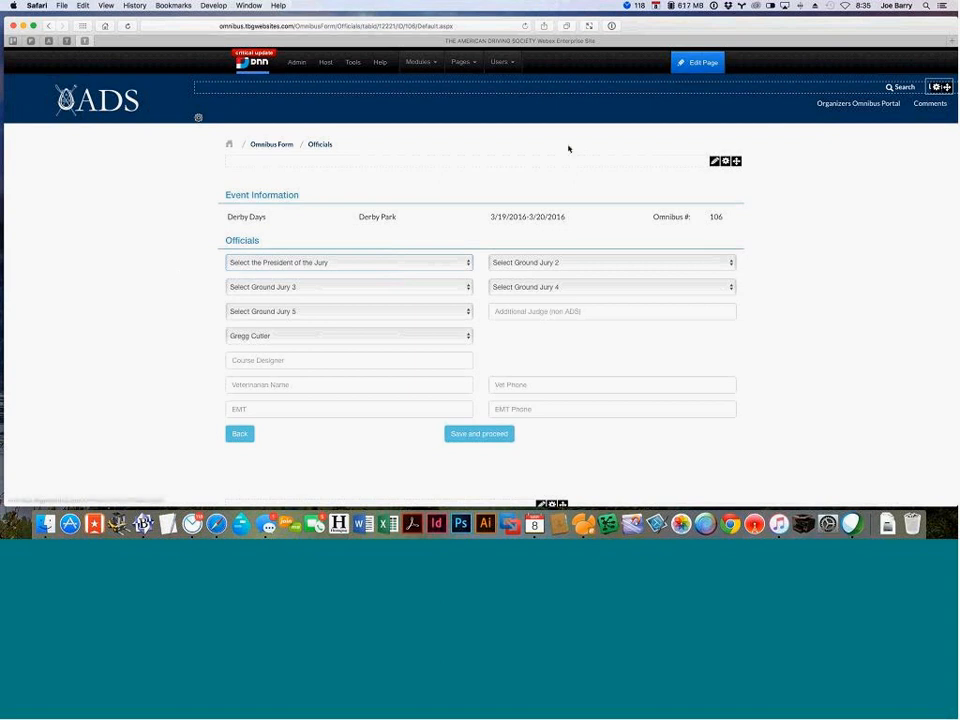
Return to the Organizers Omnibus Portal, start a new date application, and select Driving Trial (DT) as the competition type
{"action": "left_click", "coordinate": [853, 107]}
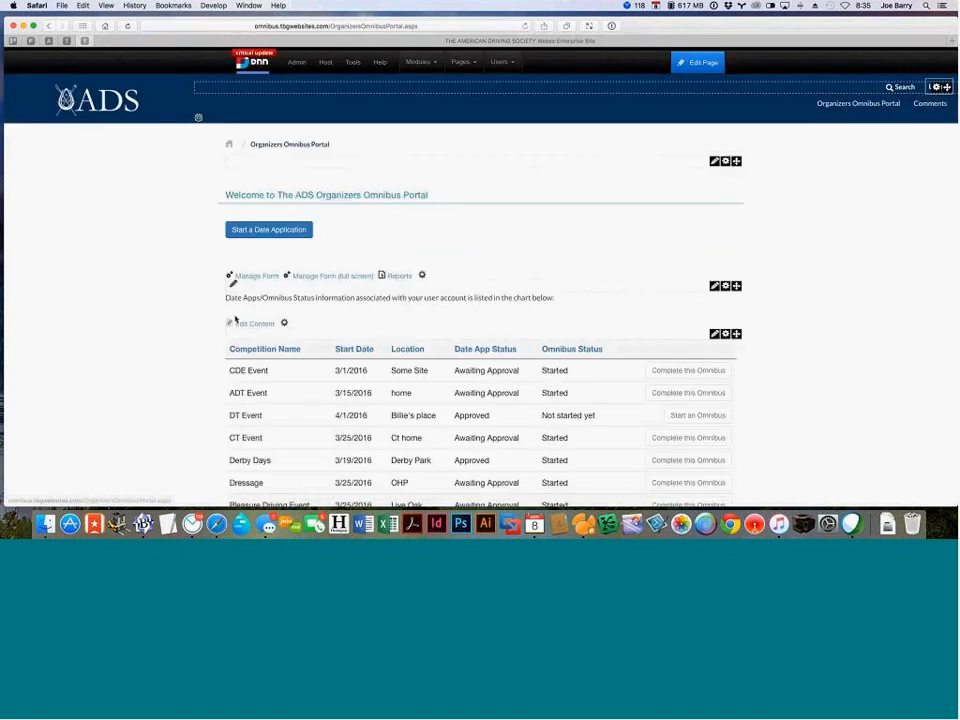
{"action": "left_click", "coordinate": [270, 234]}
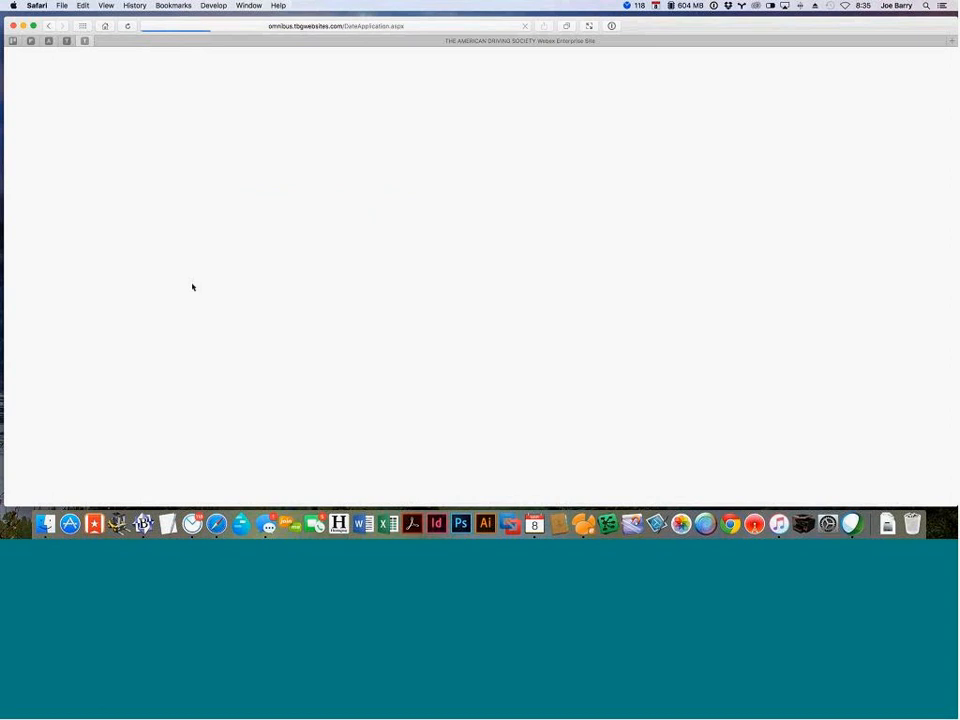
{"action": "scroll", "coordinate": [191, 285], "scroll_direction": "down", "scroll_amount": 5}
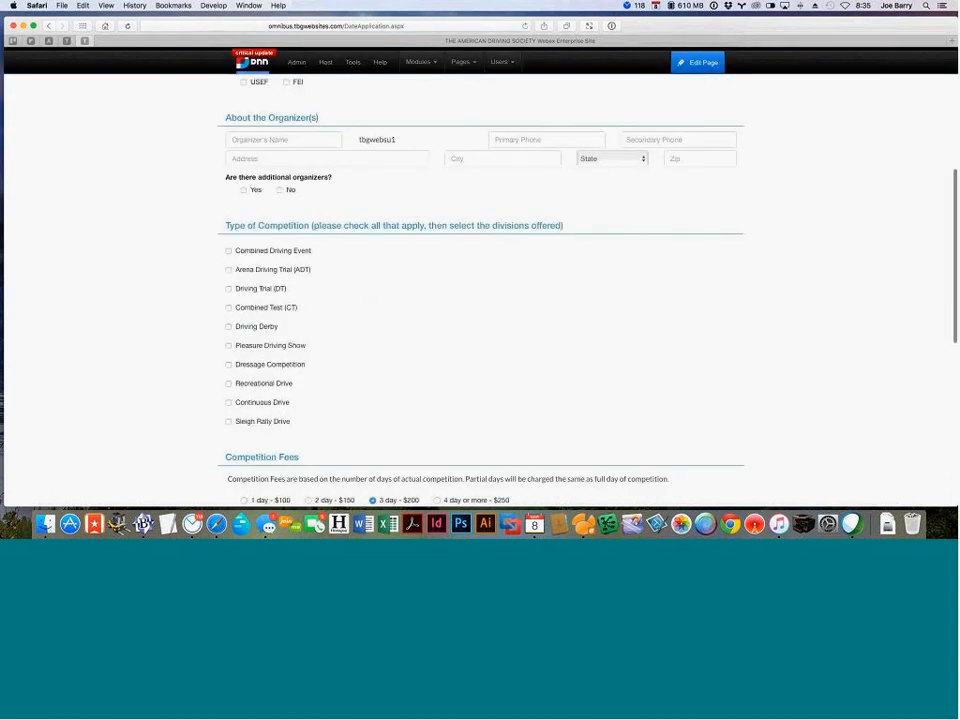
{"action": "left_click", "coordinate": [228, 289]}
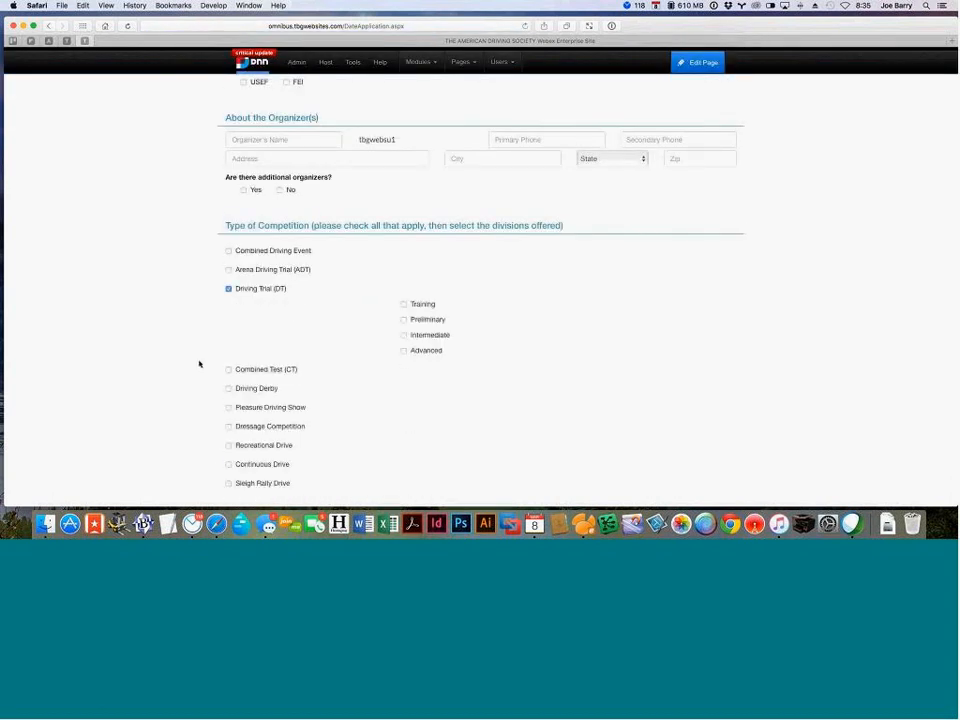